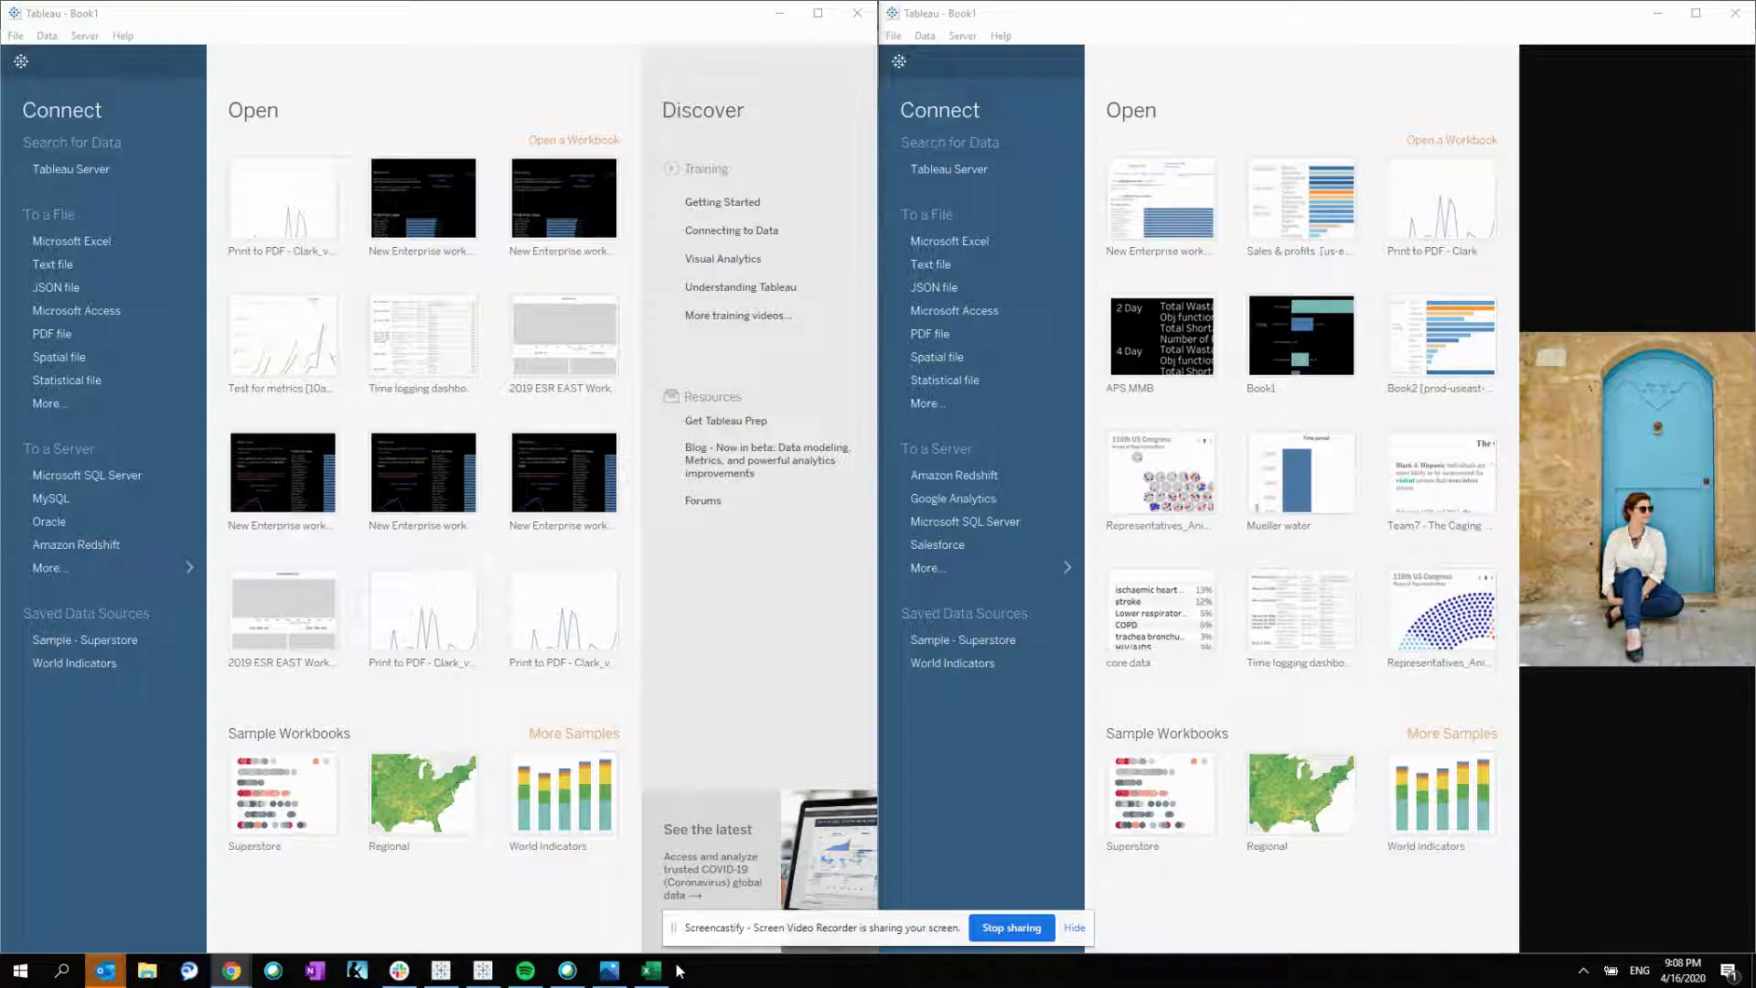
Switch to the BetaBookshop workbook in Excel and examine the Book sheet's rows sharing author ID BT132.
{"action": "left_click", "coordinate": [667, 969]}
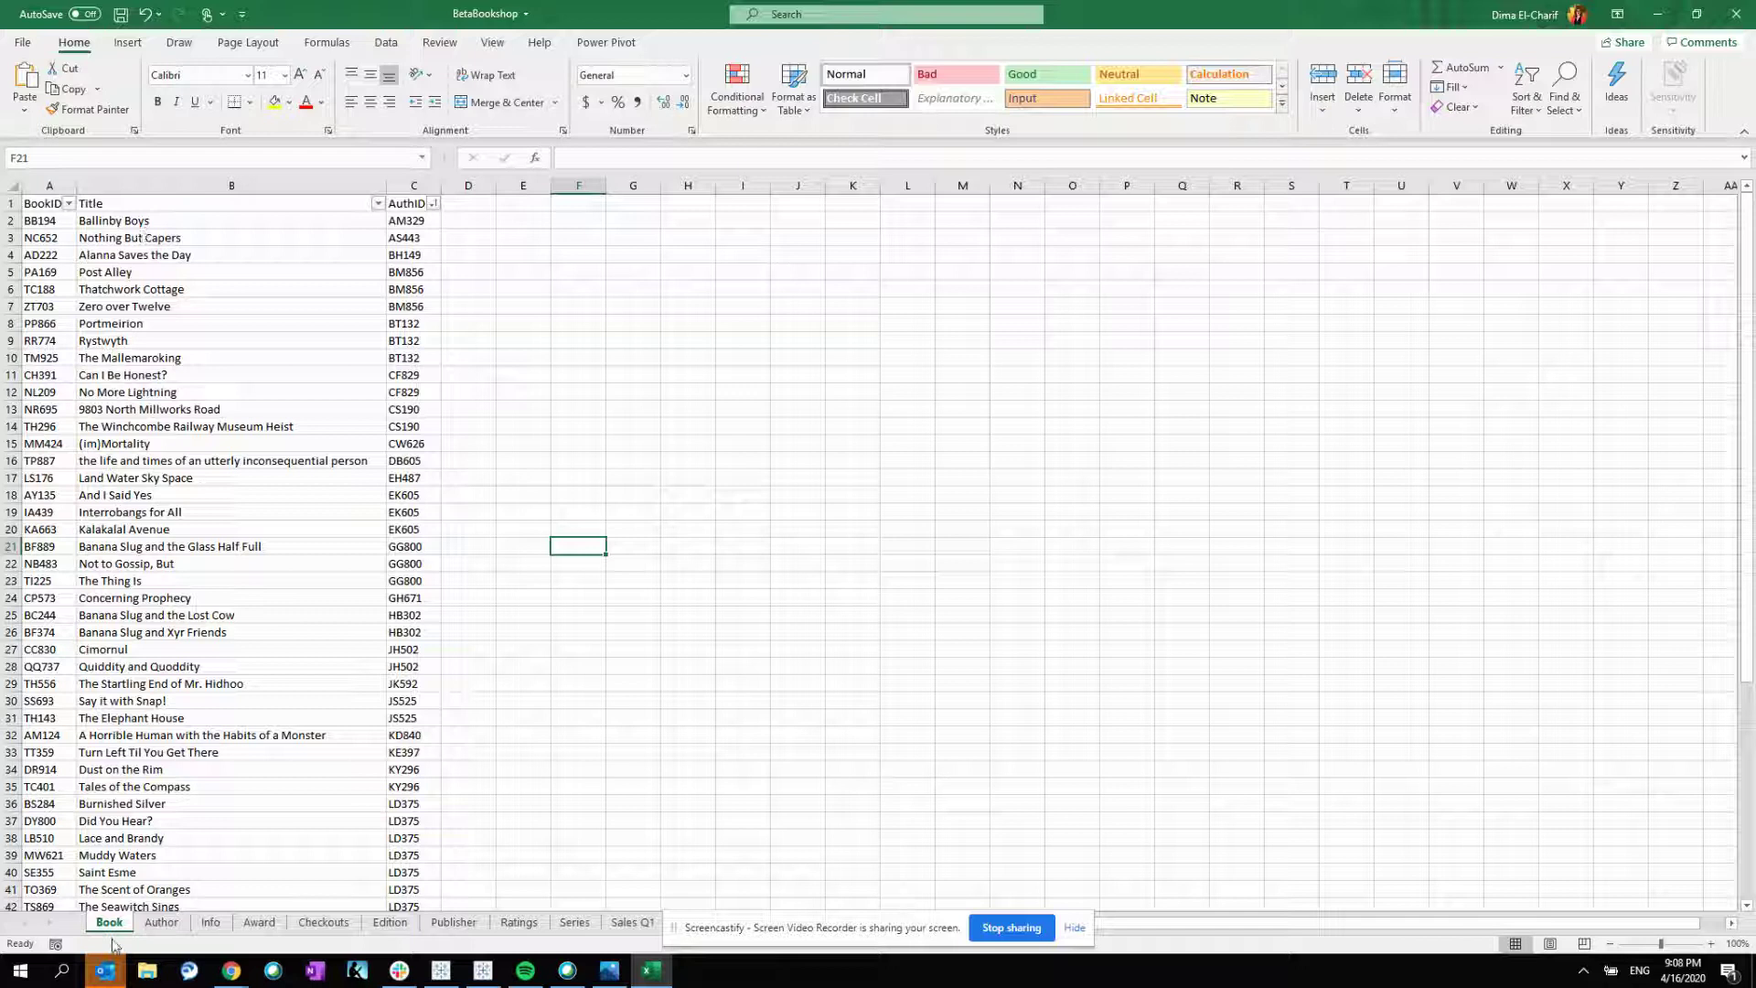
{"action": "left_click_drag", "start_coordinate": [417, 323], "coordinate": [50, 355]}
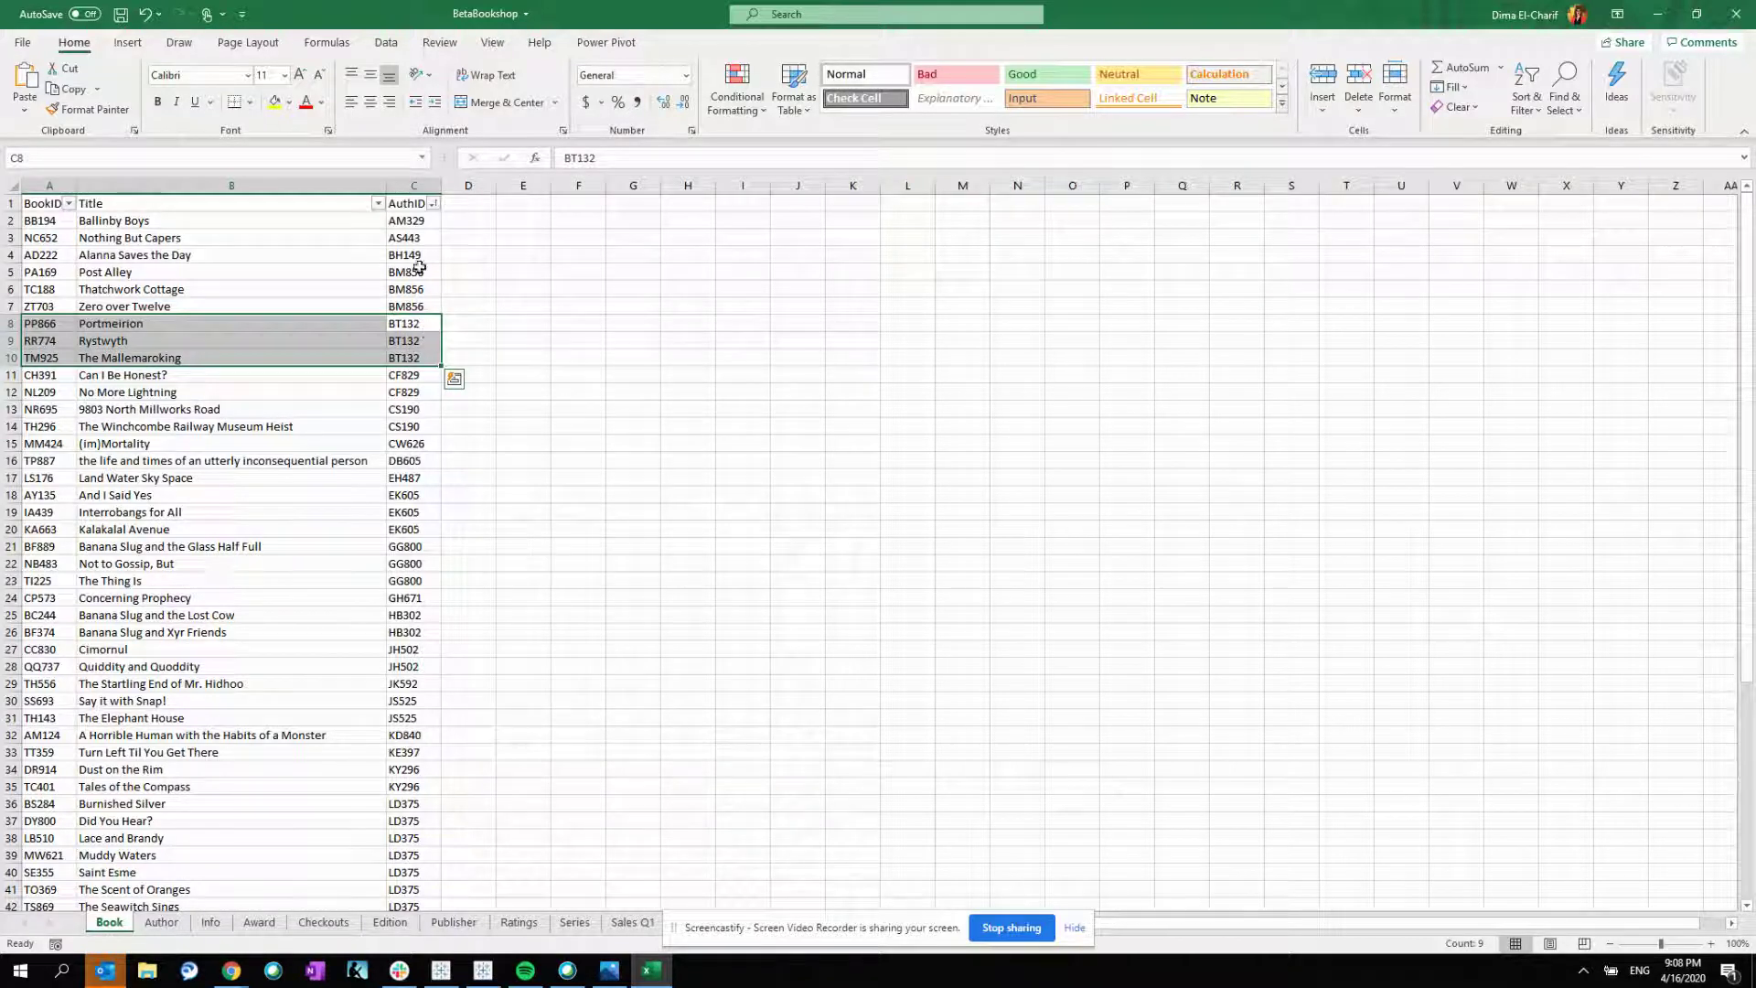
{"action": "key", "text": "Escape"}
Review the first author's record on the Author sheet, field by field from AuthID to Hrs Writing per Day.
{"action": "left_click", "coordinate": [161, 923]}
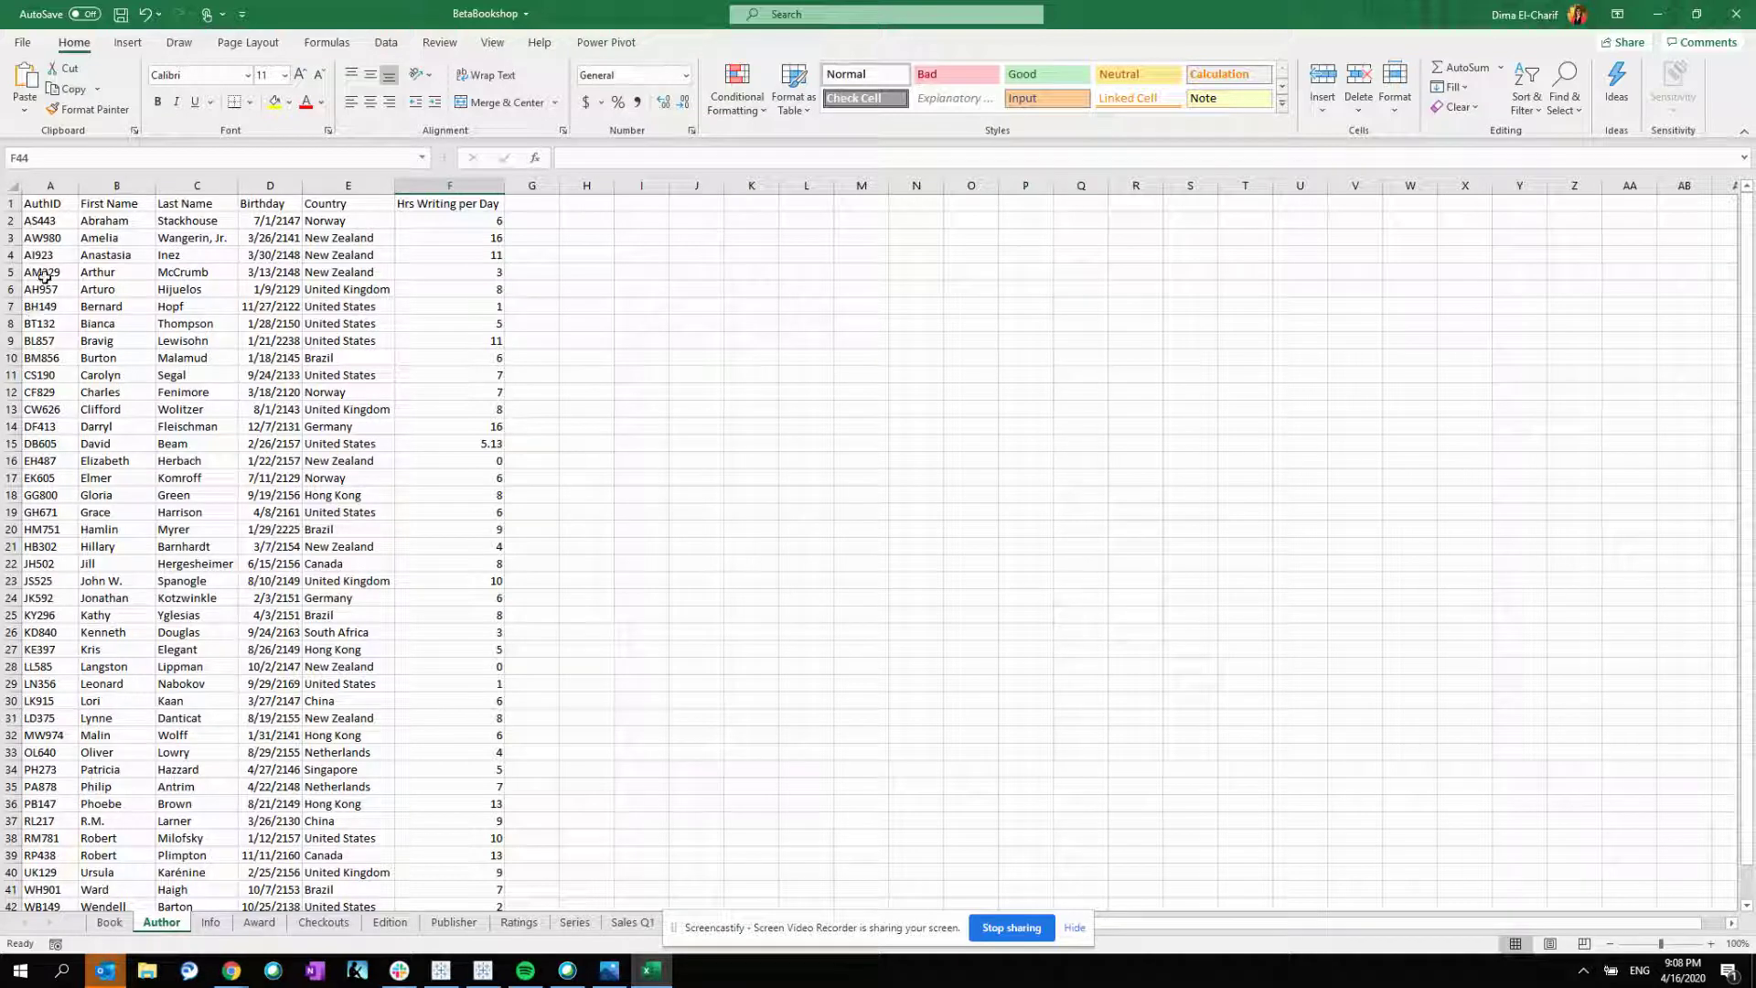
{"action": "left_click", "coordinate": [47, 222]}
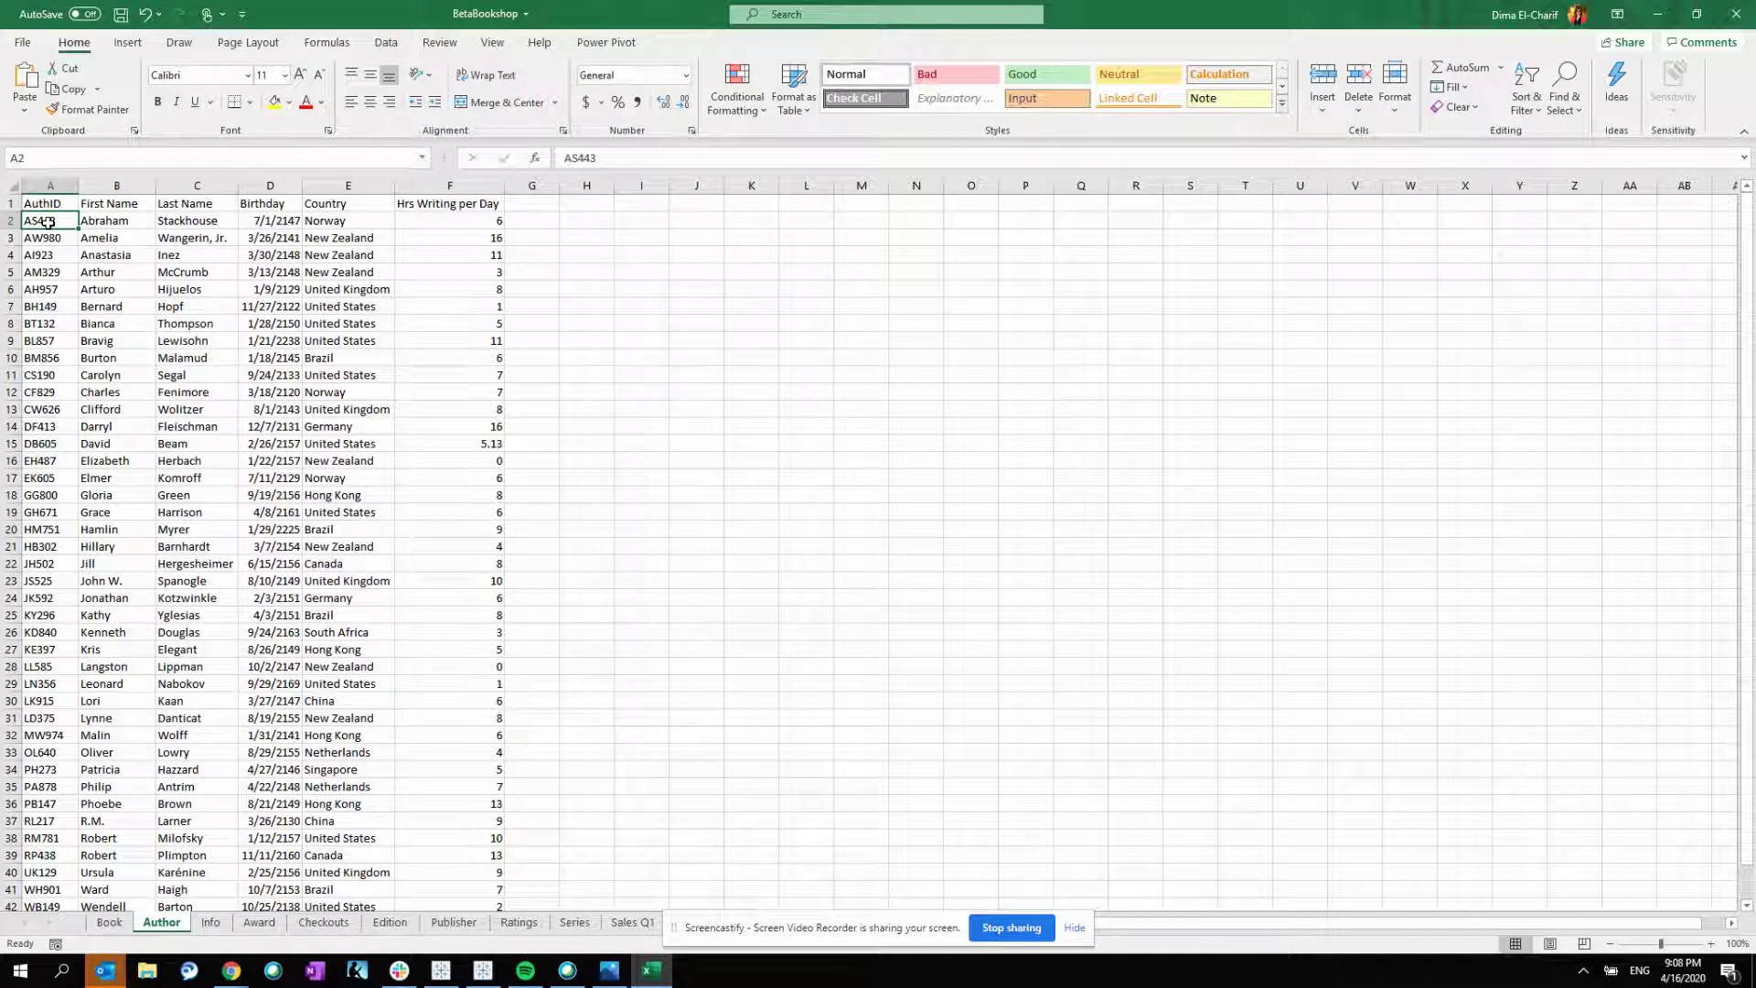
{"action": "key", "text": "Right"}
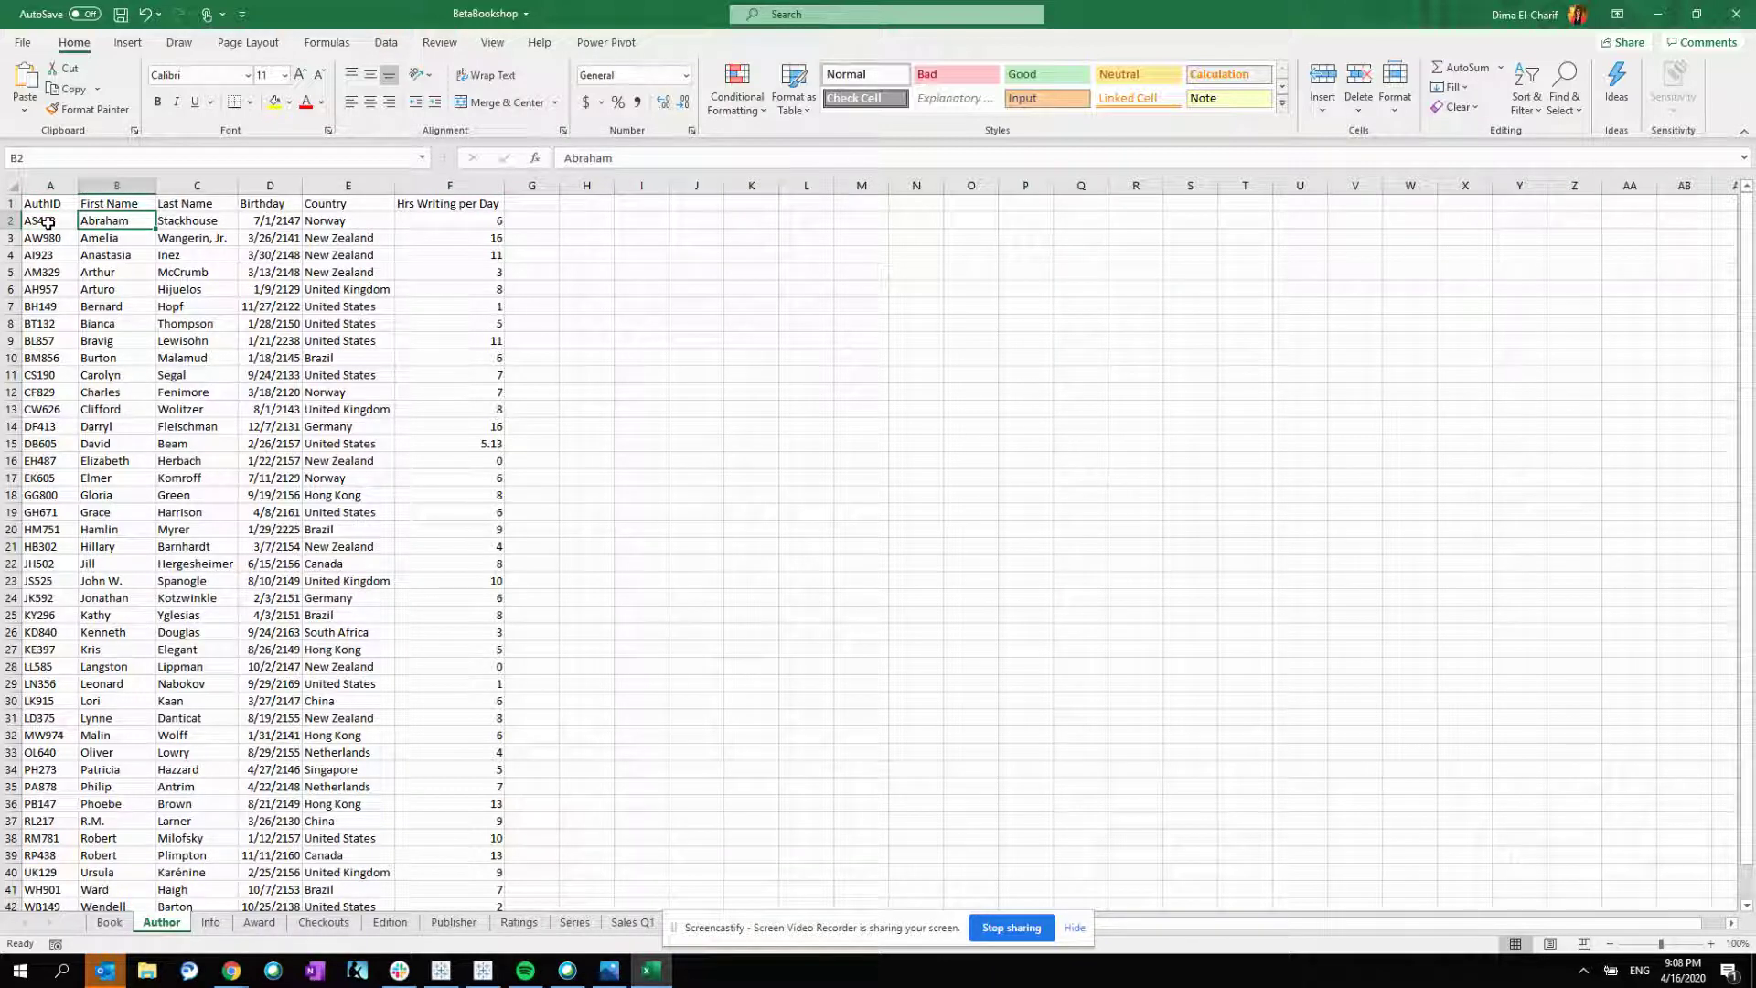
{"action": "key", "text": "Right"}
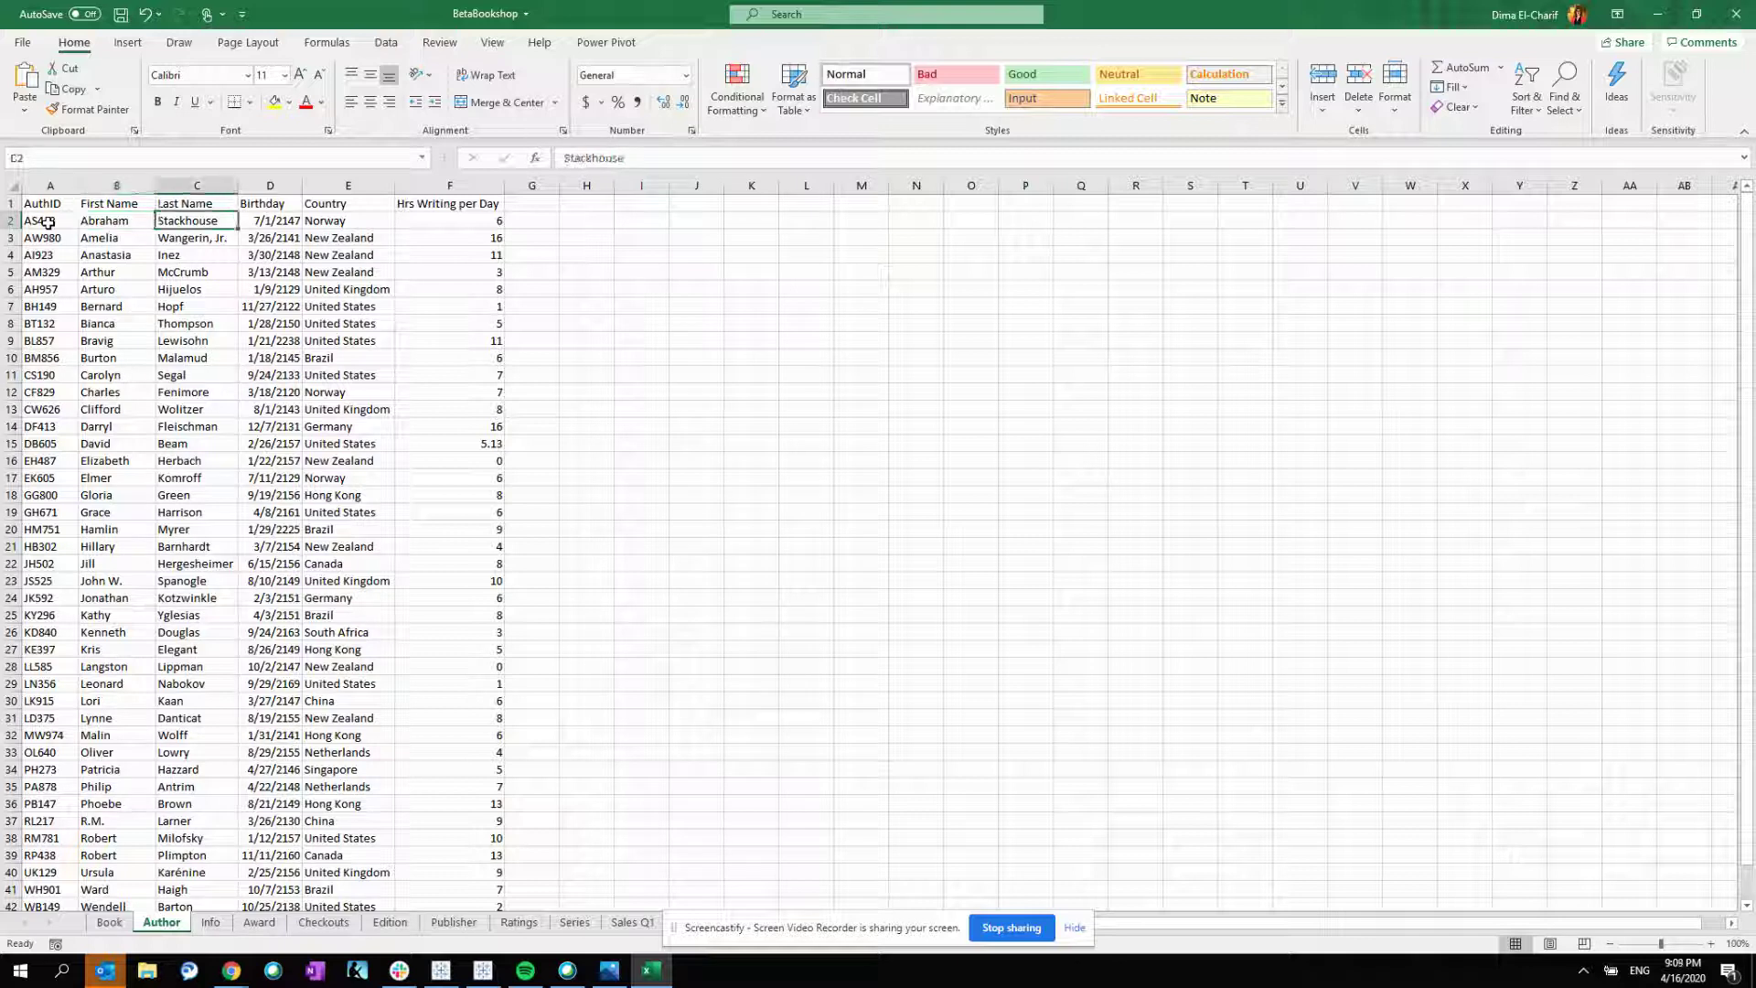
{"action": "key", "text": "Right"}
{"action": "key", "text": "Right"}
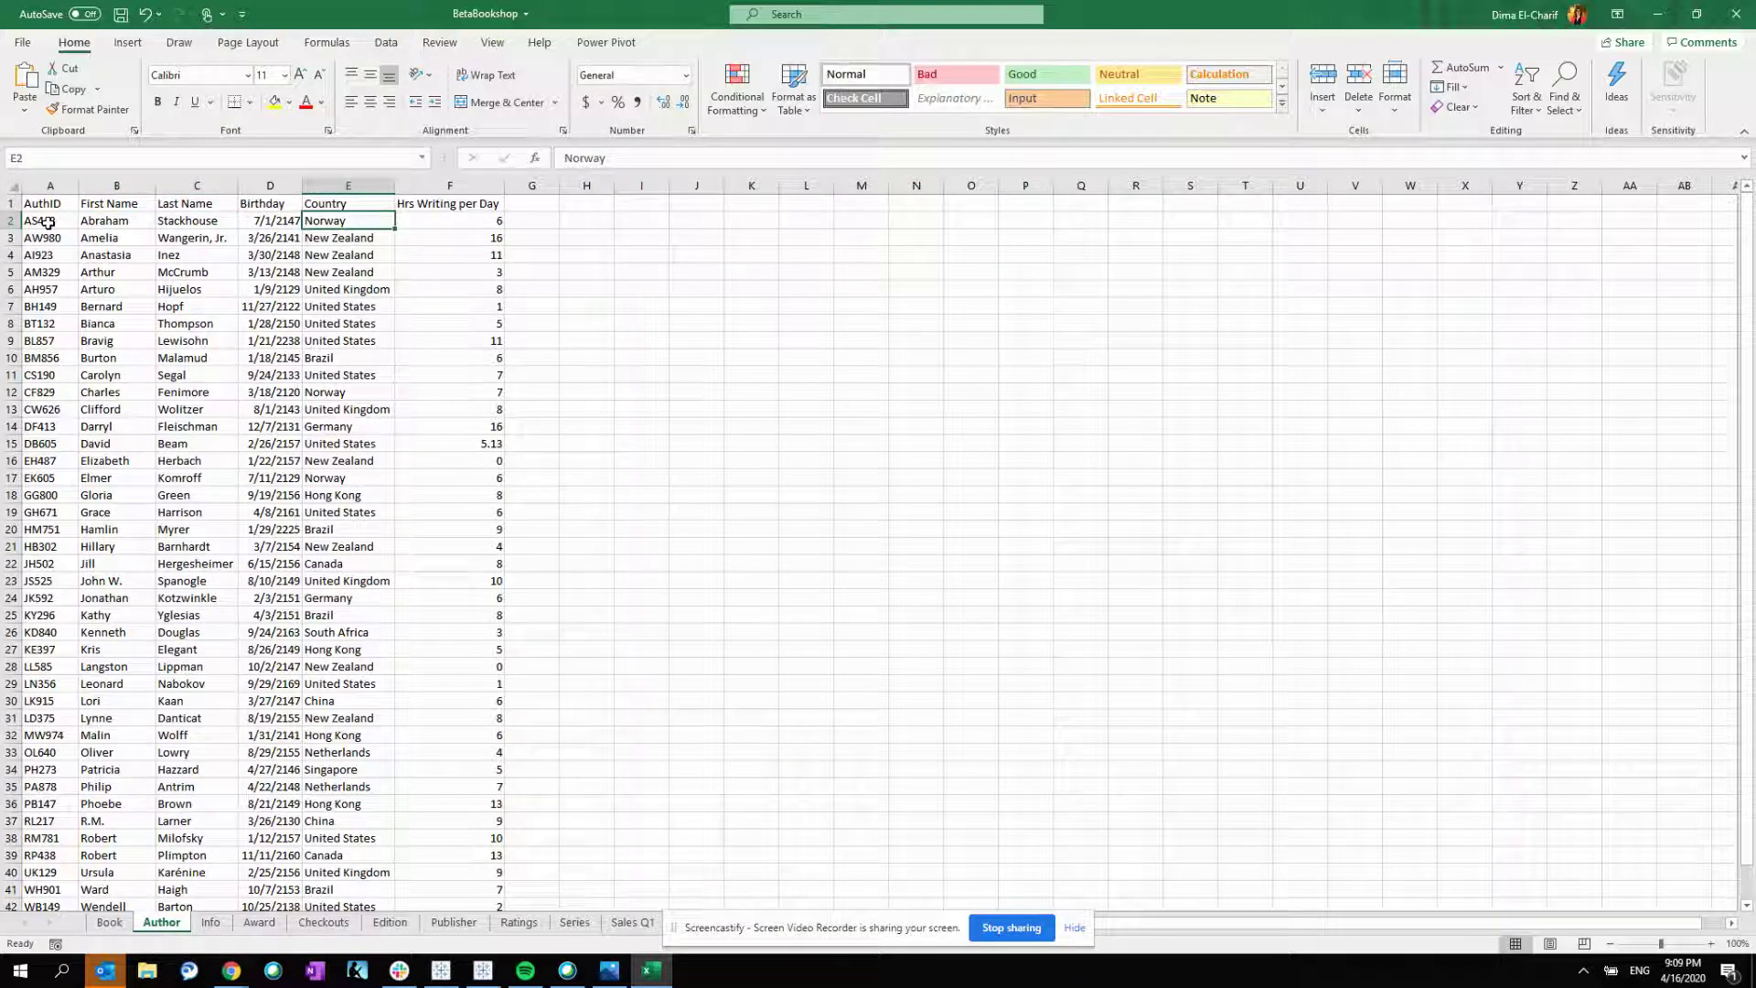
{"action": "key", "text": "Right"}
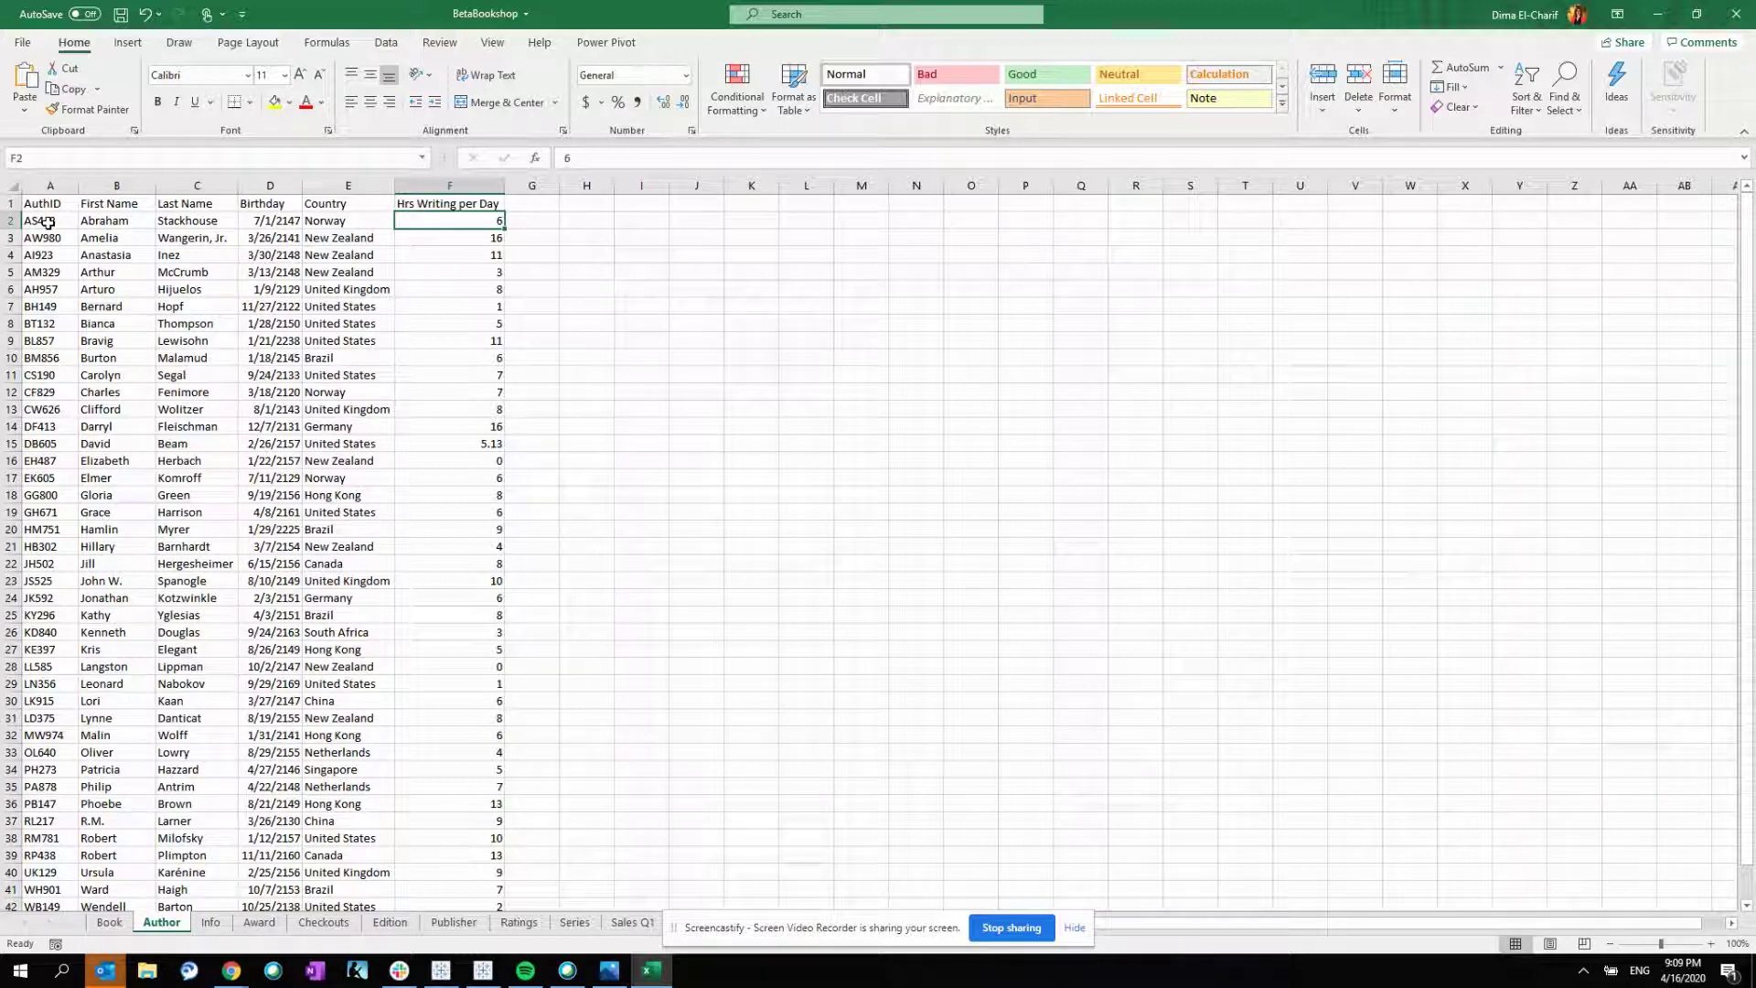
Switch to Tableau, connect to the Excel file BetaBookshop.xlsx and add the Book sheet to the data source.
{"action": "left_click", "coordinate": [489, 977]}
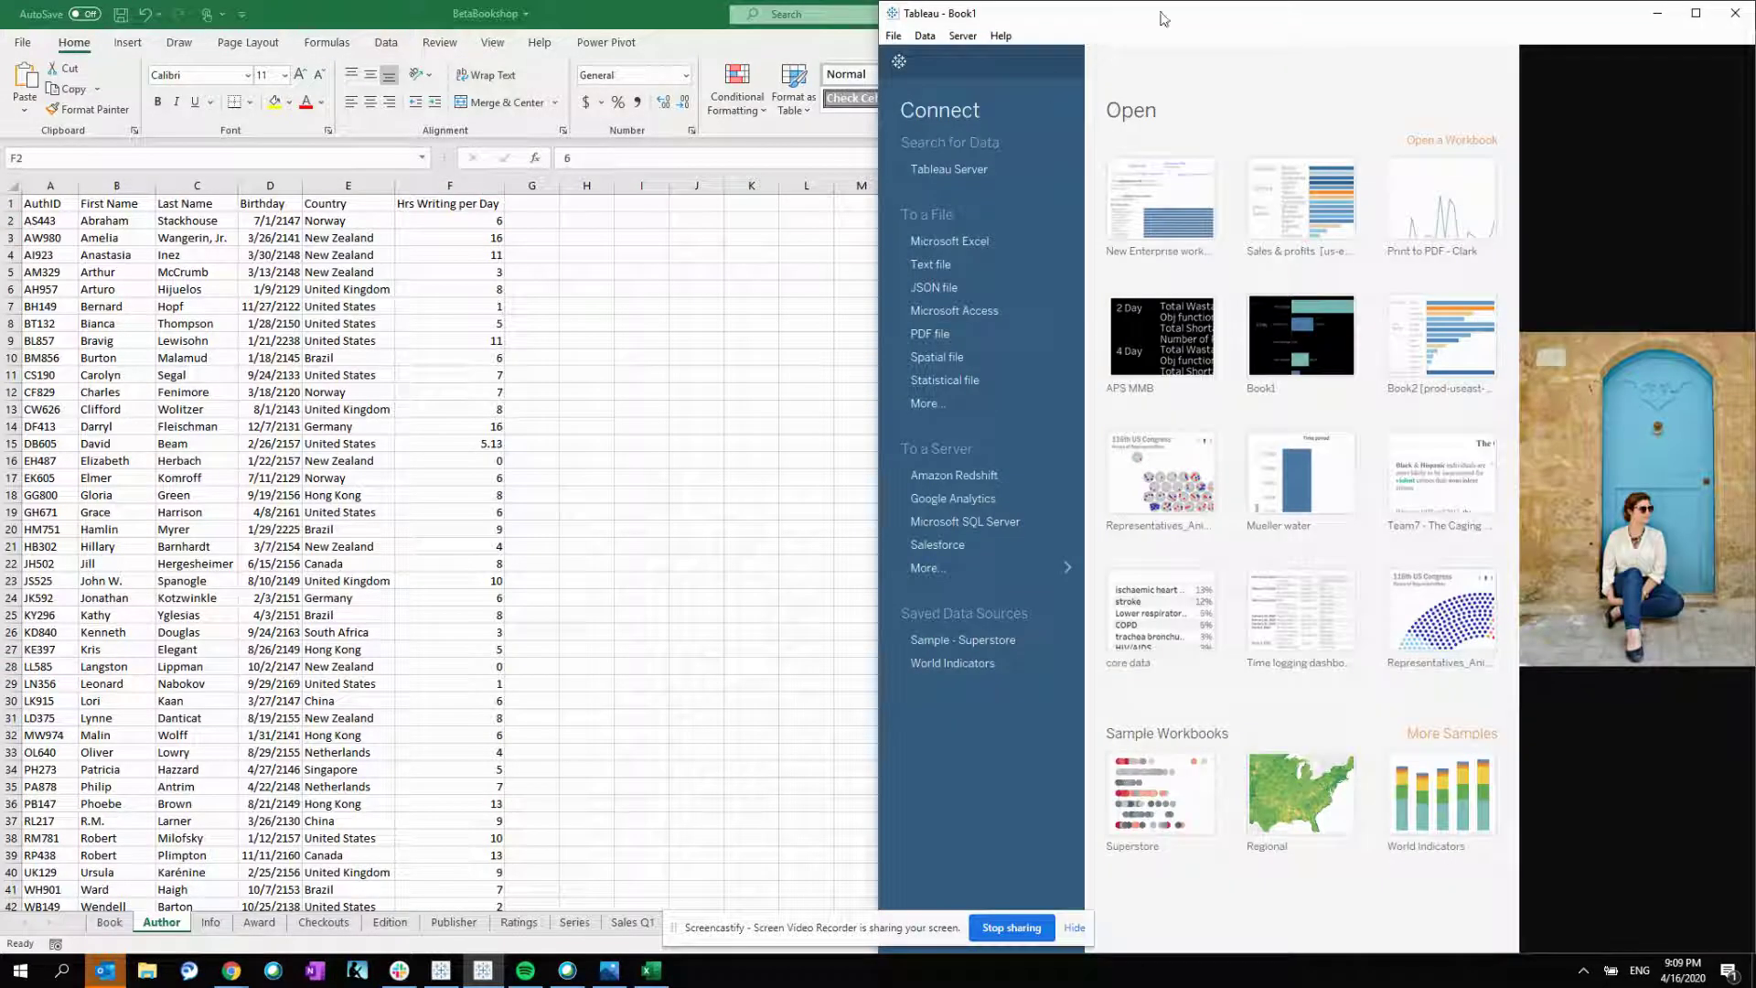
{"action": "left_click", "coordinate": [959, 244]}
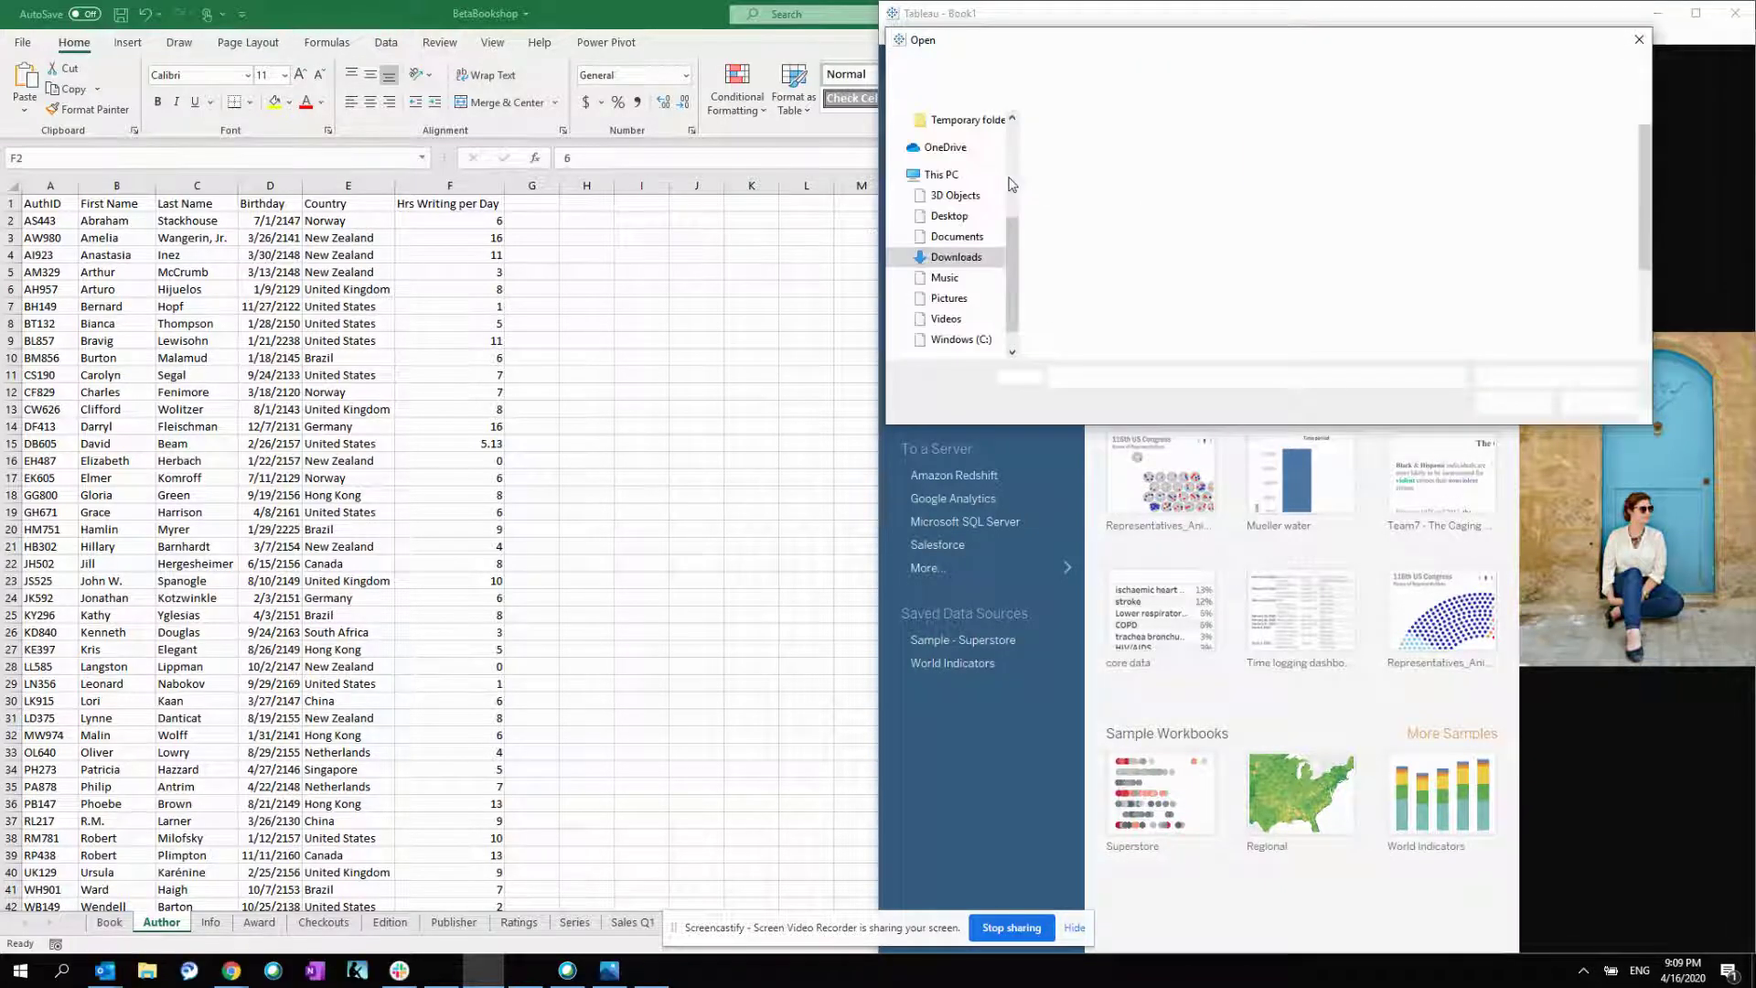
{"action": "type", "text": "bet"}
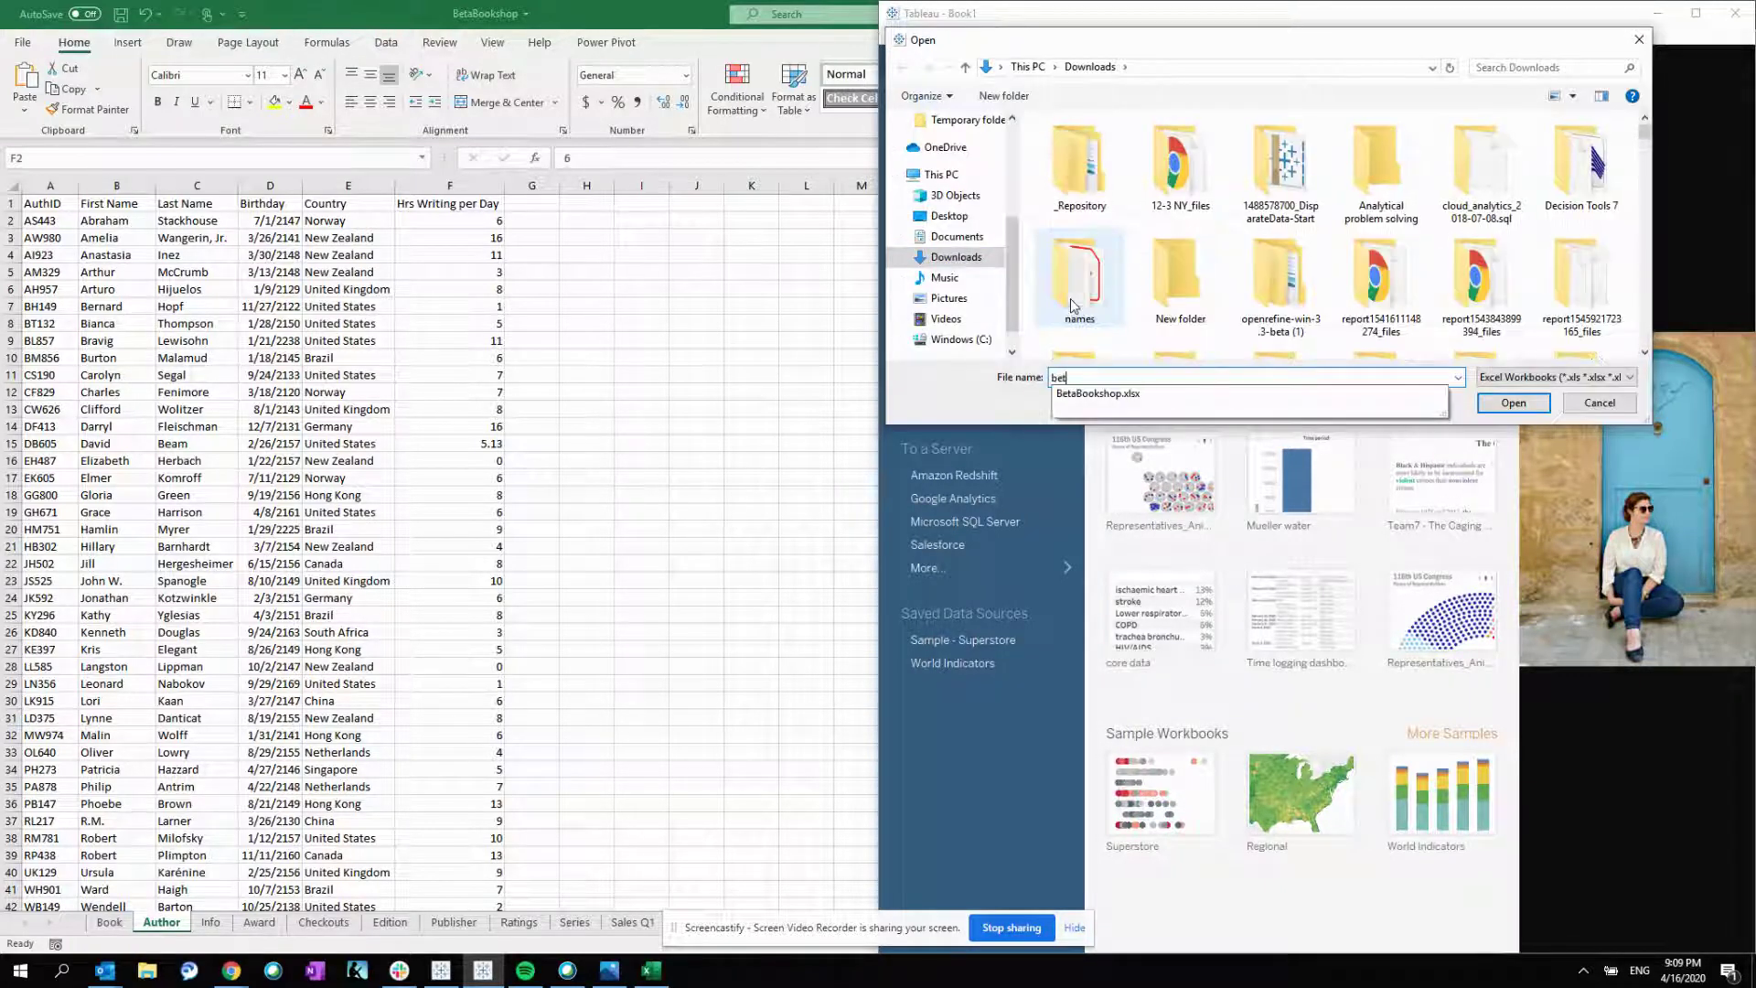
{"action": "key", "text": "Down"}
{"action": "key", "text": "Return"}
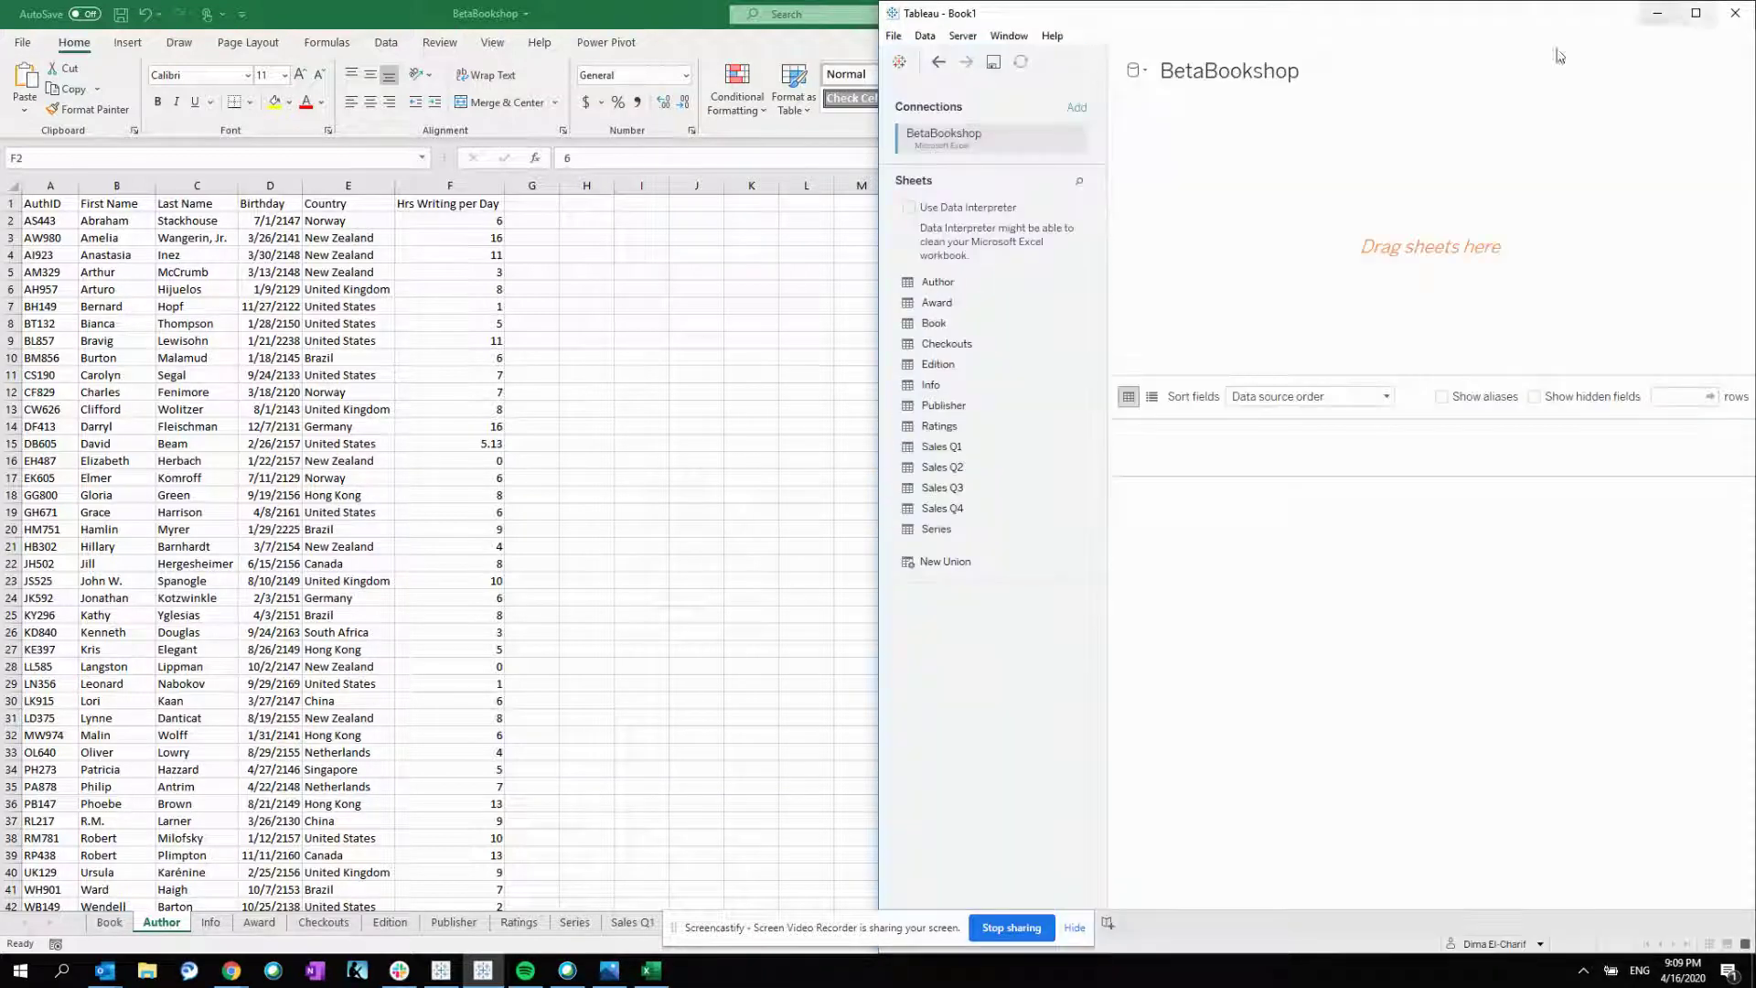
{"action": "left_click_drag", "start_coordinate": [931, 323], "coordinate": [1326, 225]}
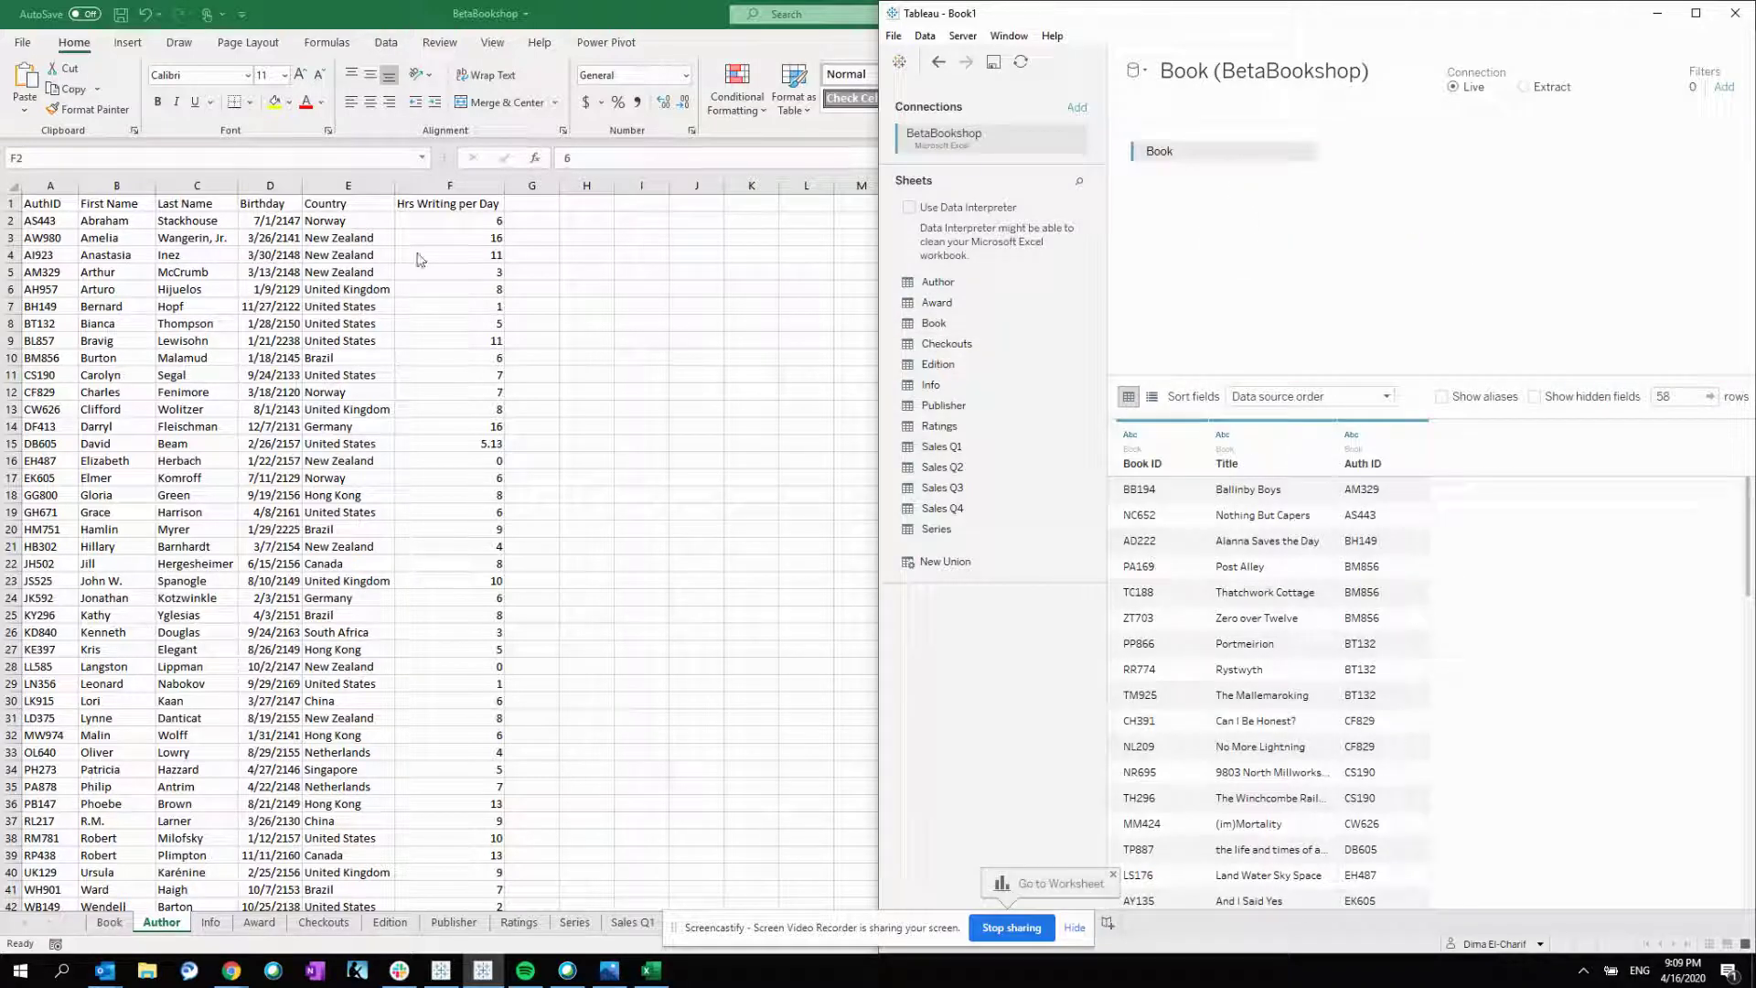
Switch to Excel, show the Book sheet and arrange its window side by side with Tableau.
{"action": "left_click", "coordinate": [101, 930]}
{"action": "left_click", "coordinate": [108, 922]}
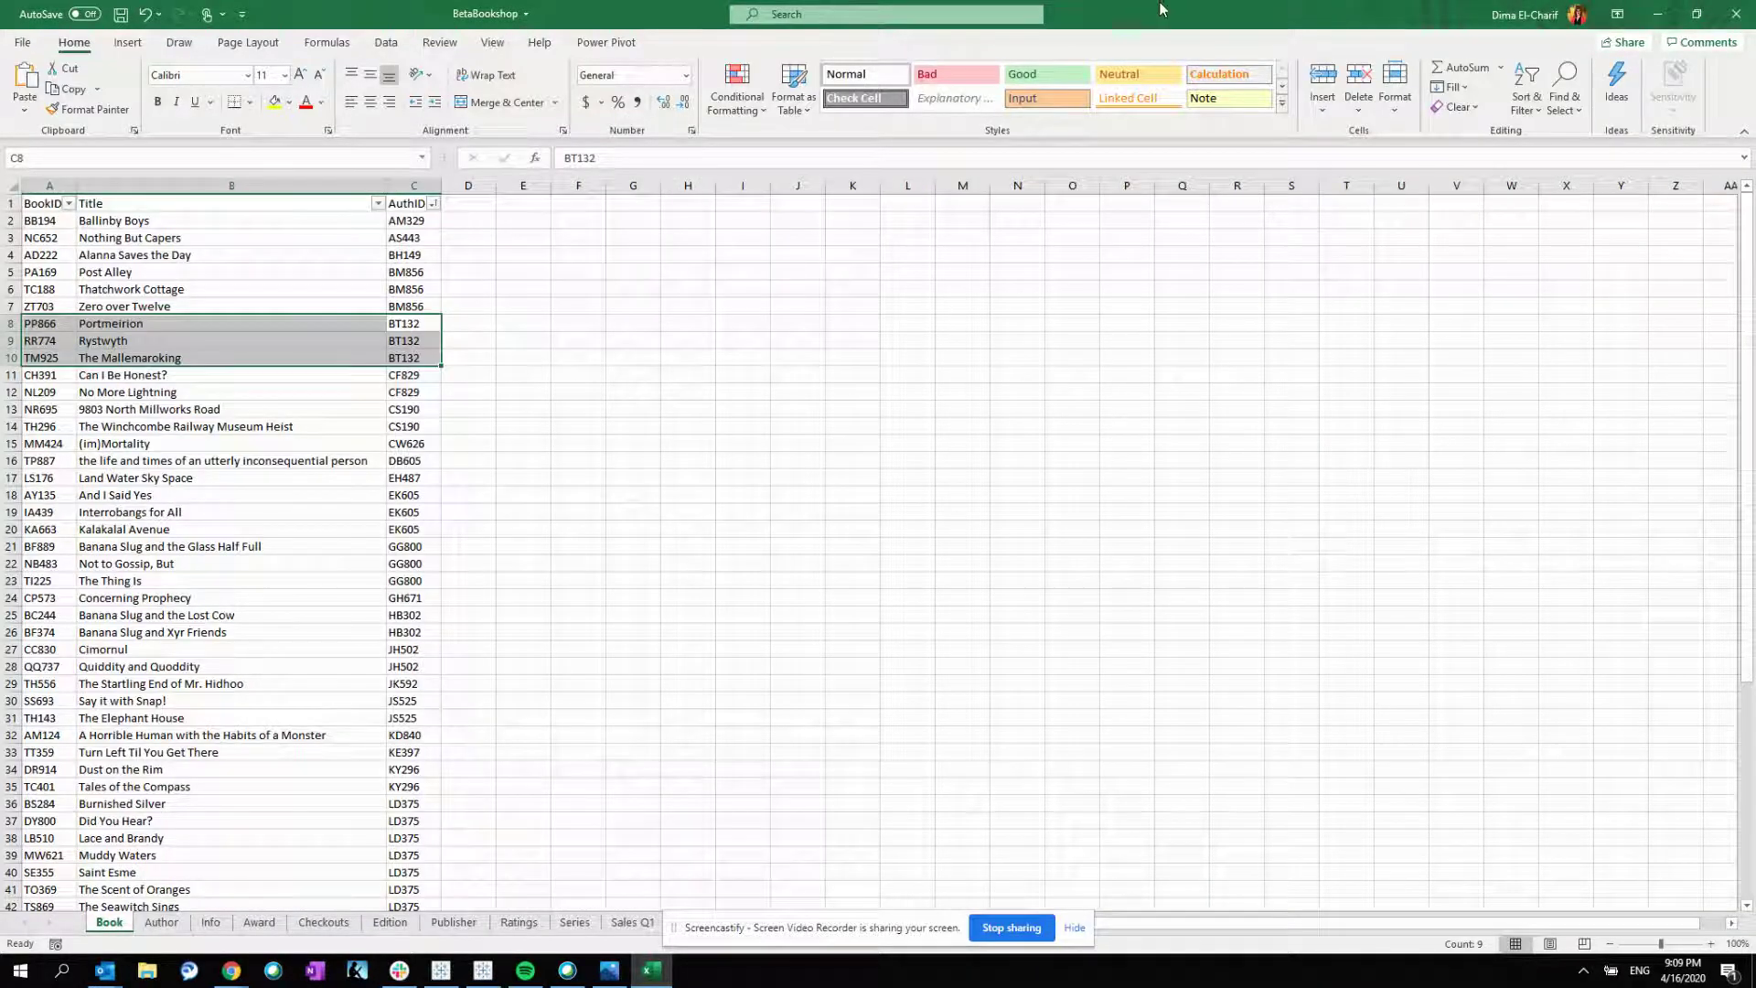
{"action": "key", "text": "super+Left"}
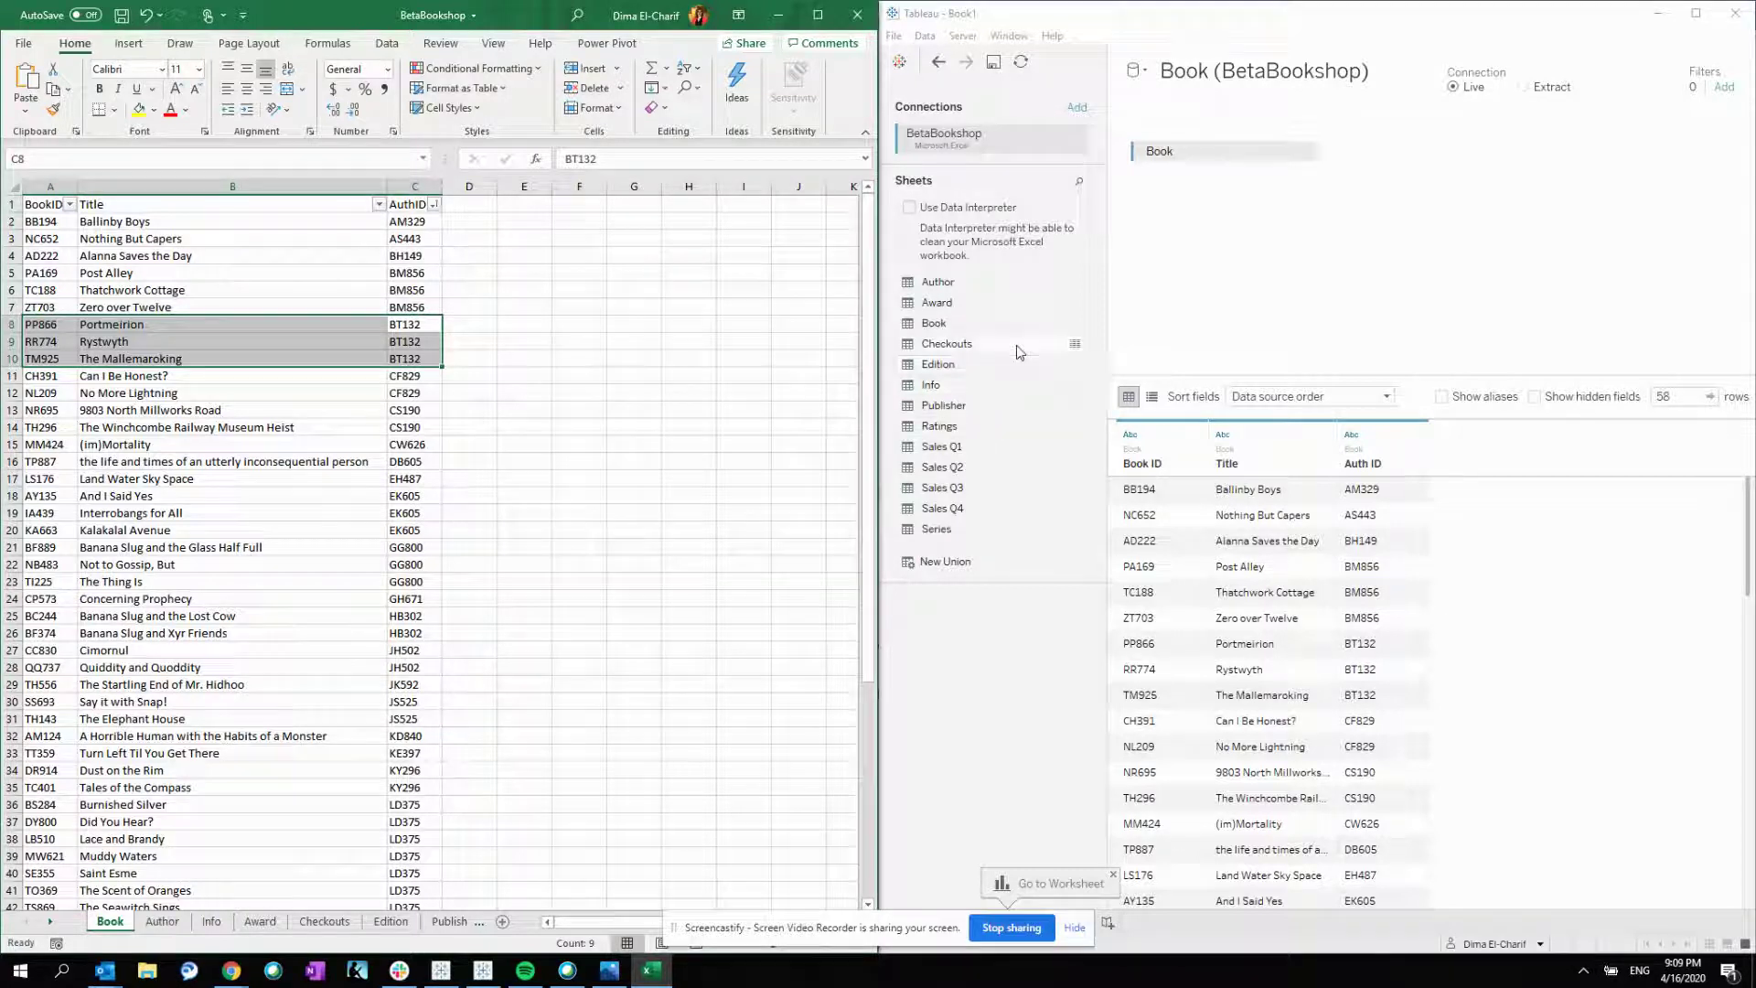
Join the Author sheet to Book in the Tableau data source and inspect the joined columns and join clause.
{"action": "left_click", "coordinate": [956, 805]}
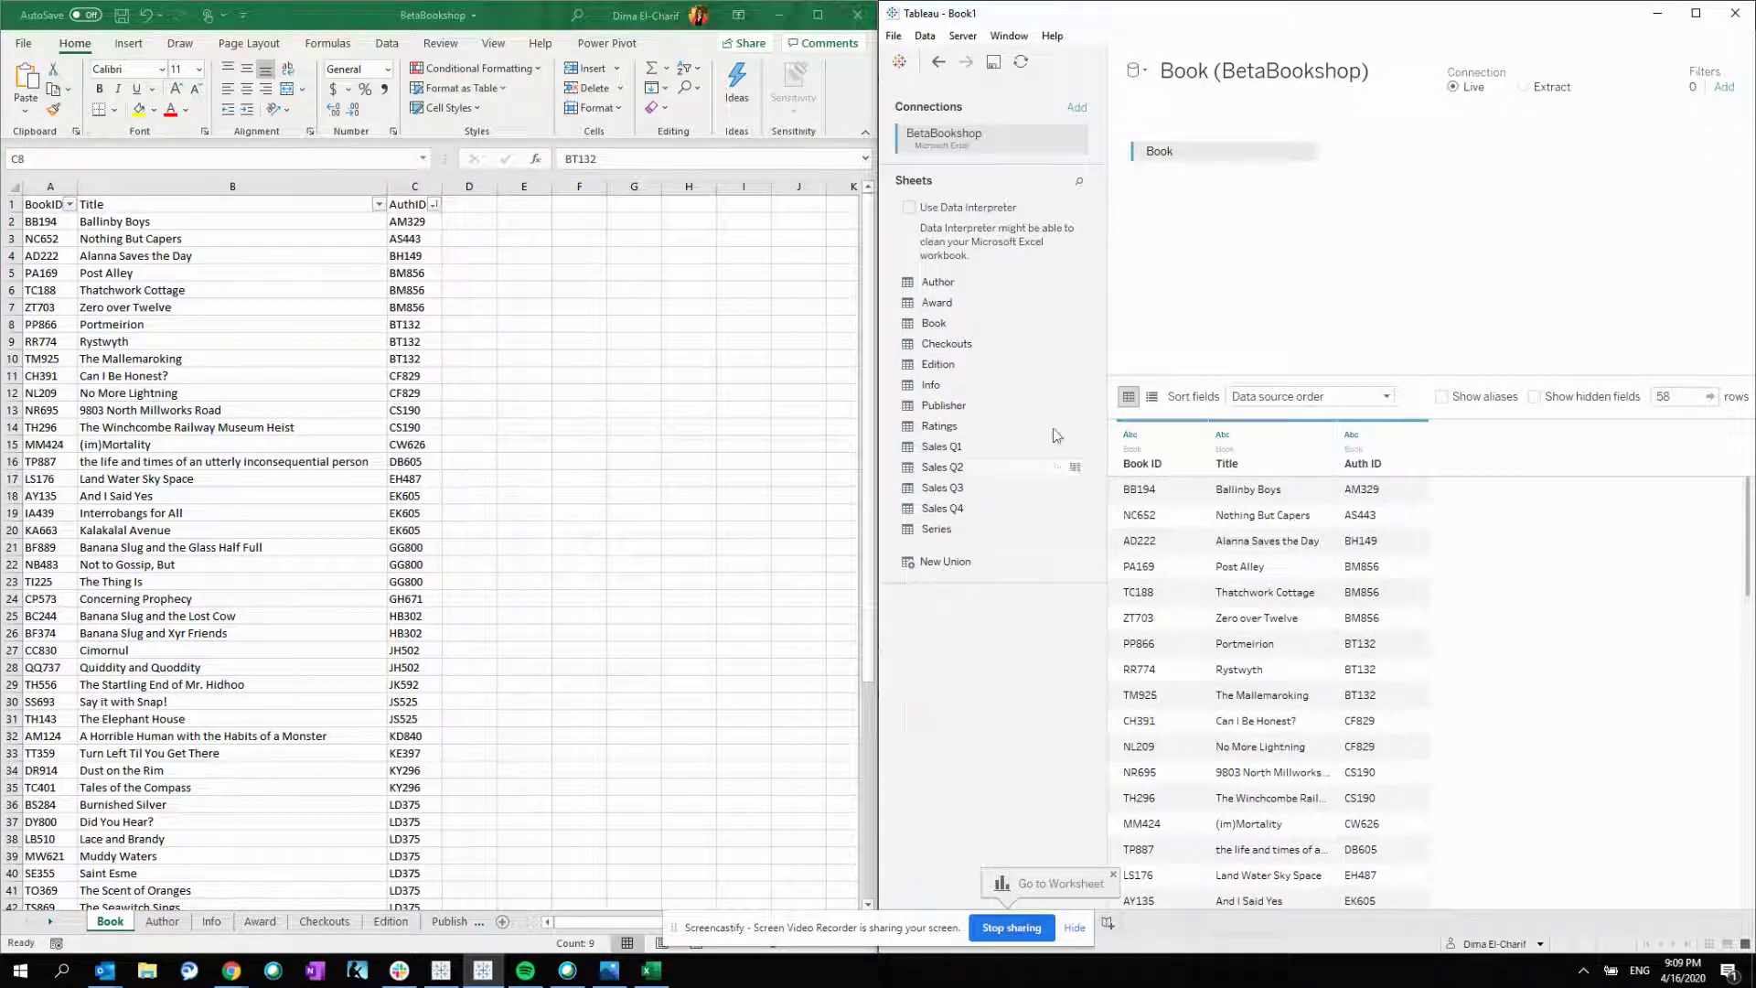
{"action": "left_click_drag", "start_coordinate": [995, 286], "coordinate": [1408, 154]}
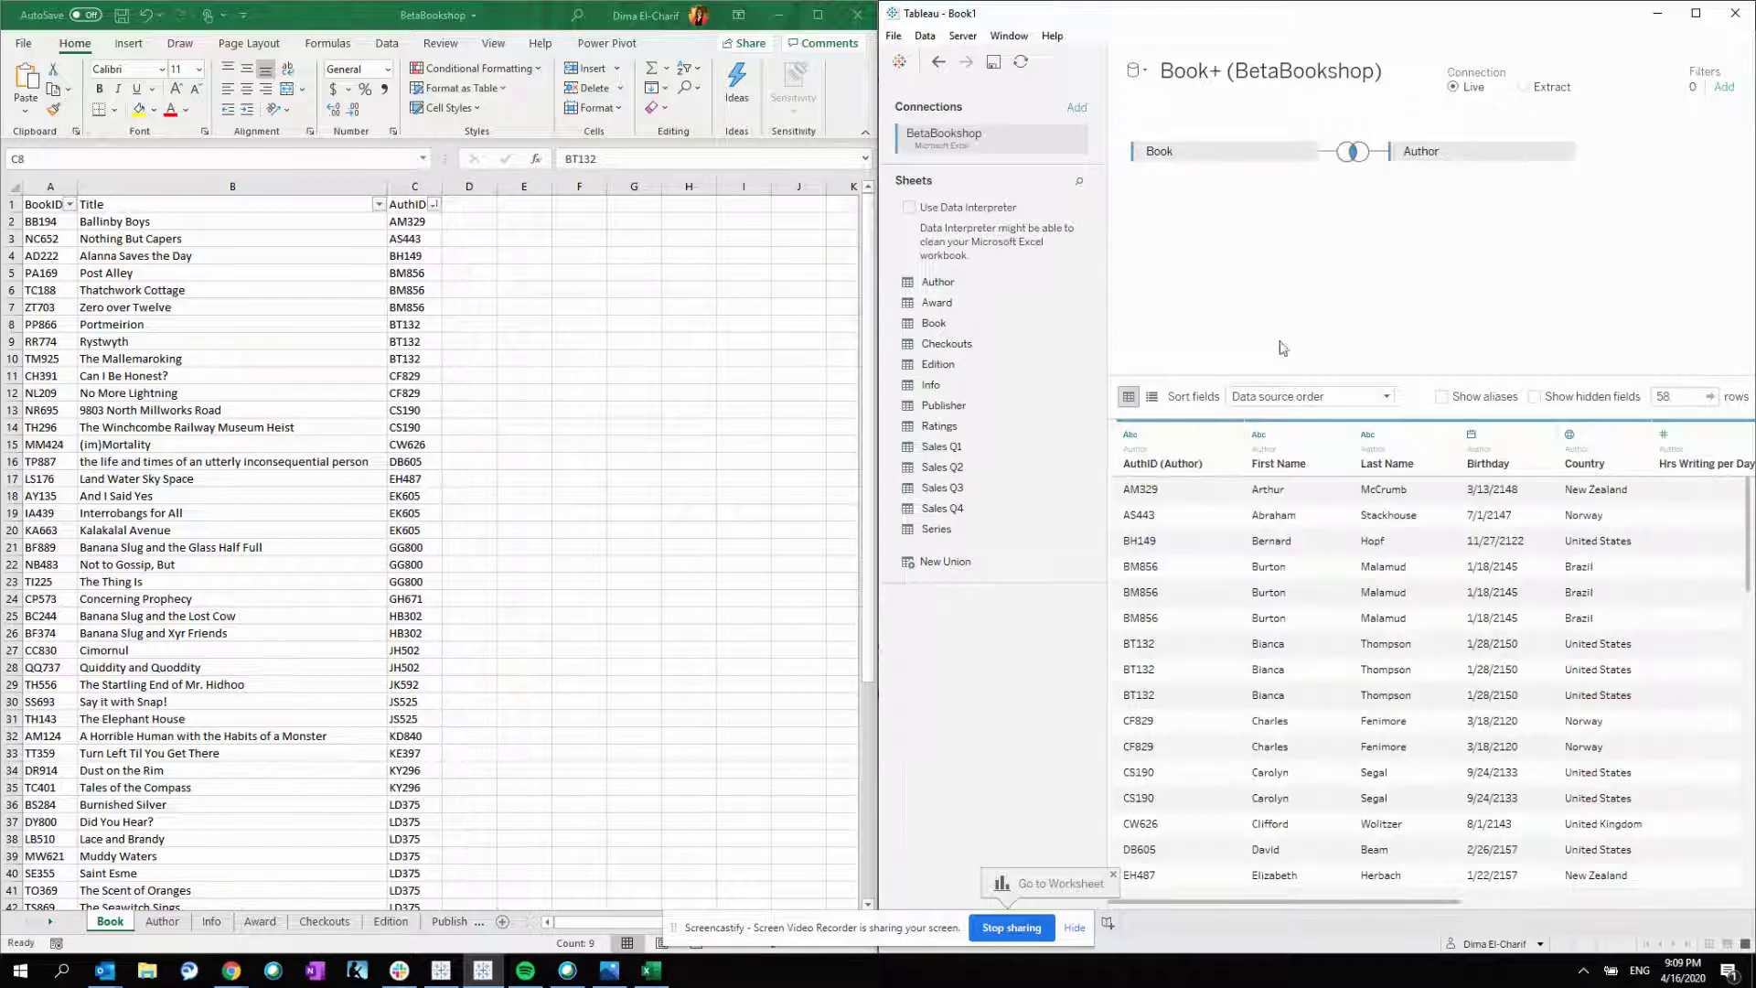
{"action": "left_click_drag", "start_coordinate": [1290, 903], "coordinate": [1510, 903]}
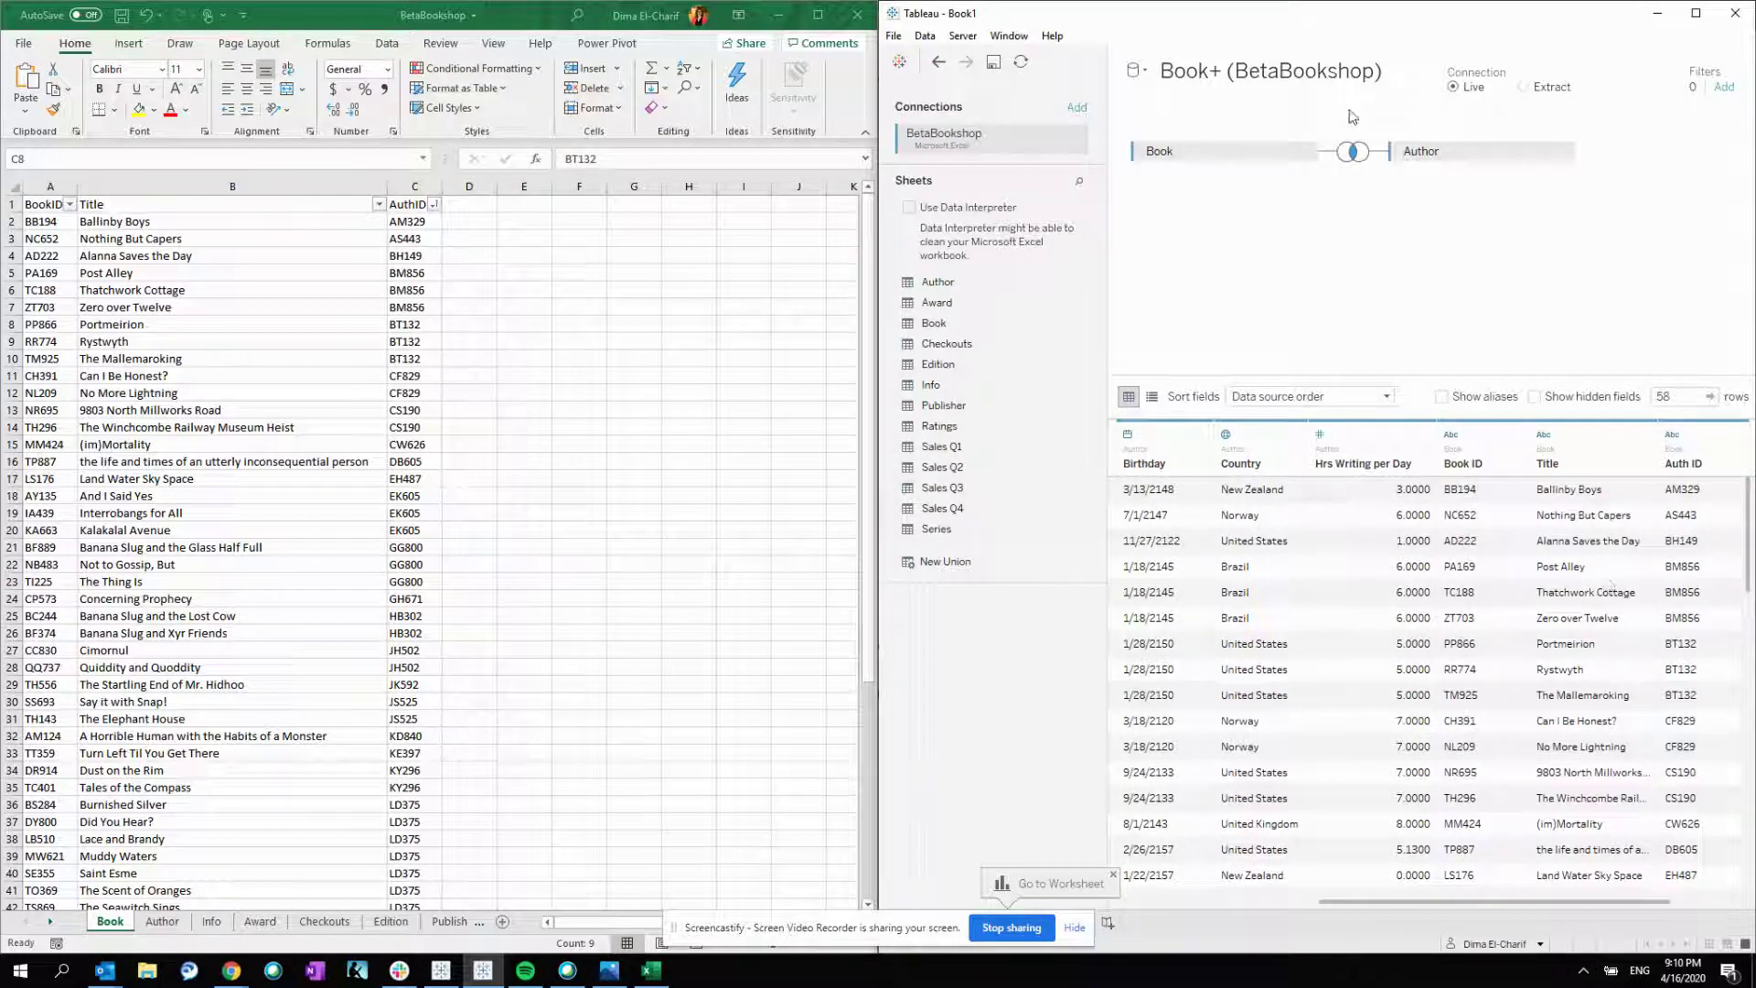
{"action": "left_click", "coordinate": [1350, 152]}
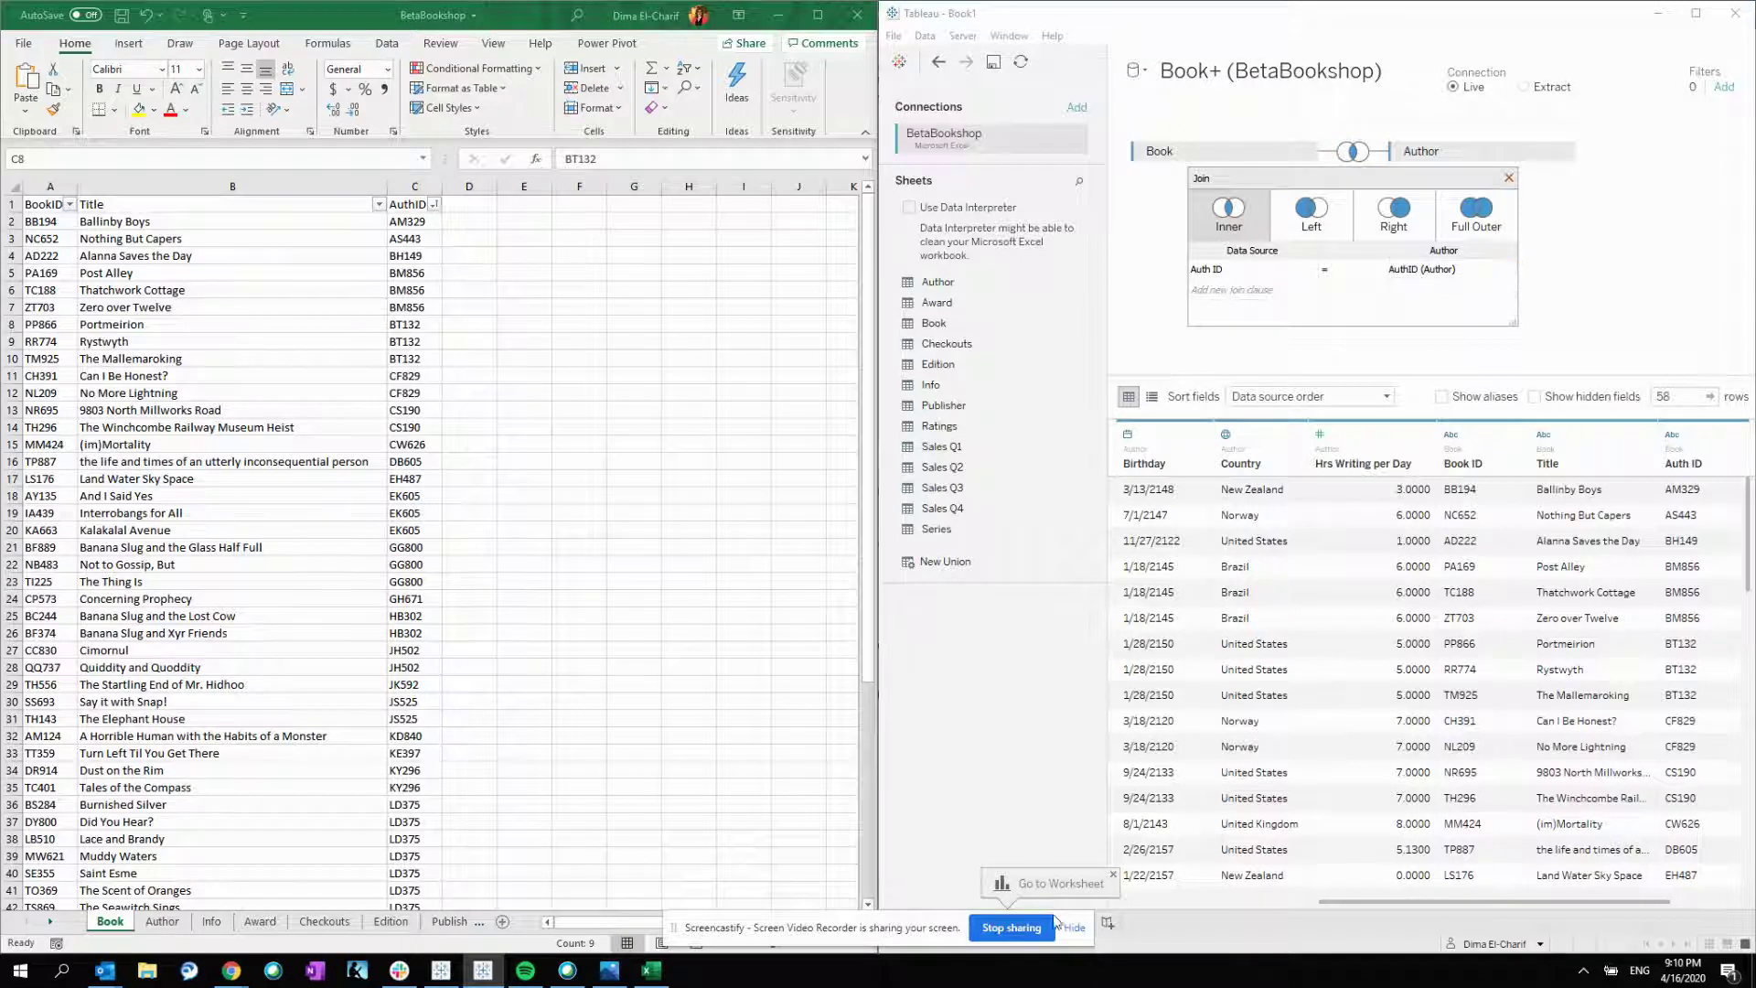
Open Sheet 1 and plot the sum of Hrs Writing per Day as a bar.
{"action": "left_click_drag", "start_coordinate": [897, 938], "coordinate": [572, 885]}
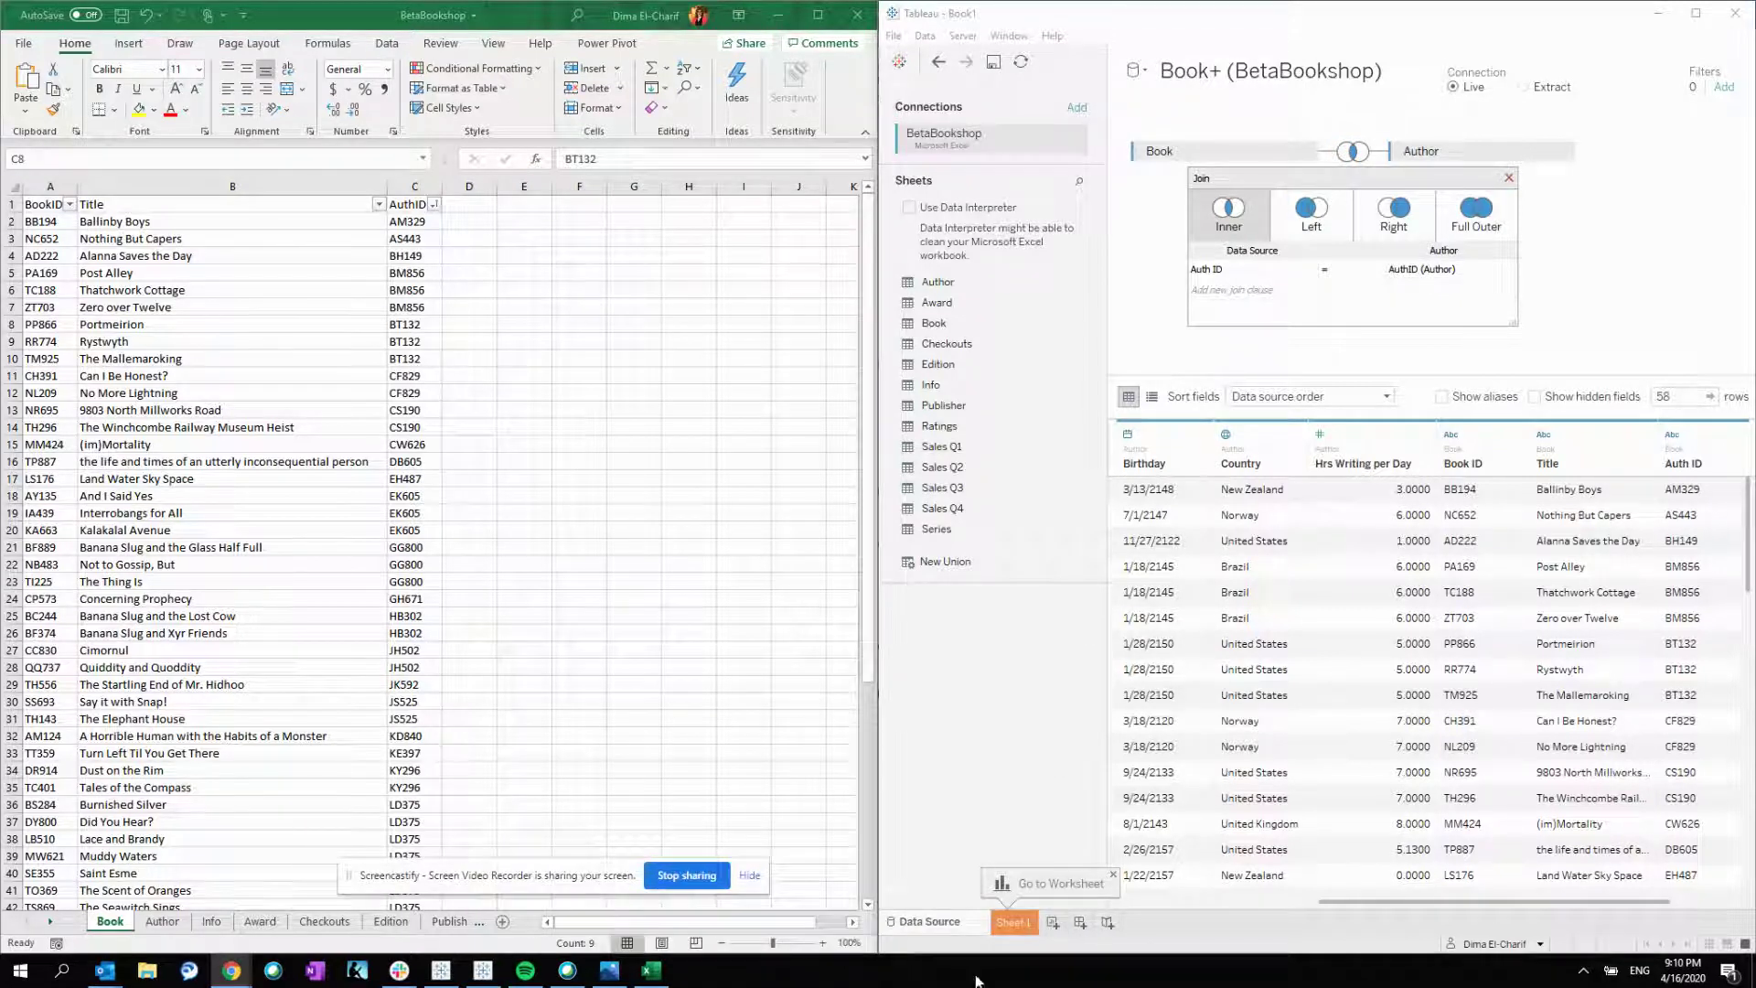
{"action": "left_click", "coordinate": [1034, 924]}
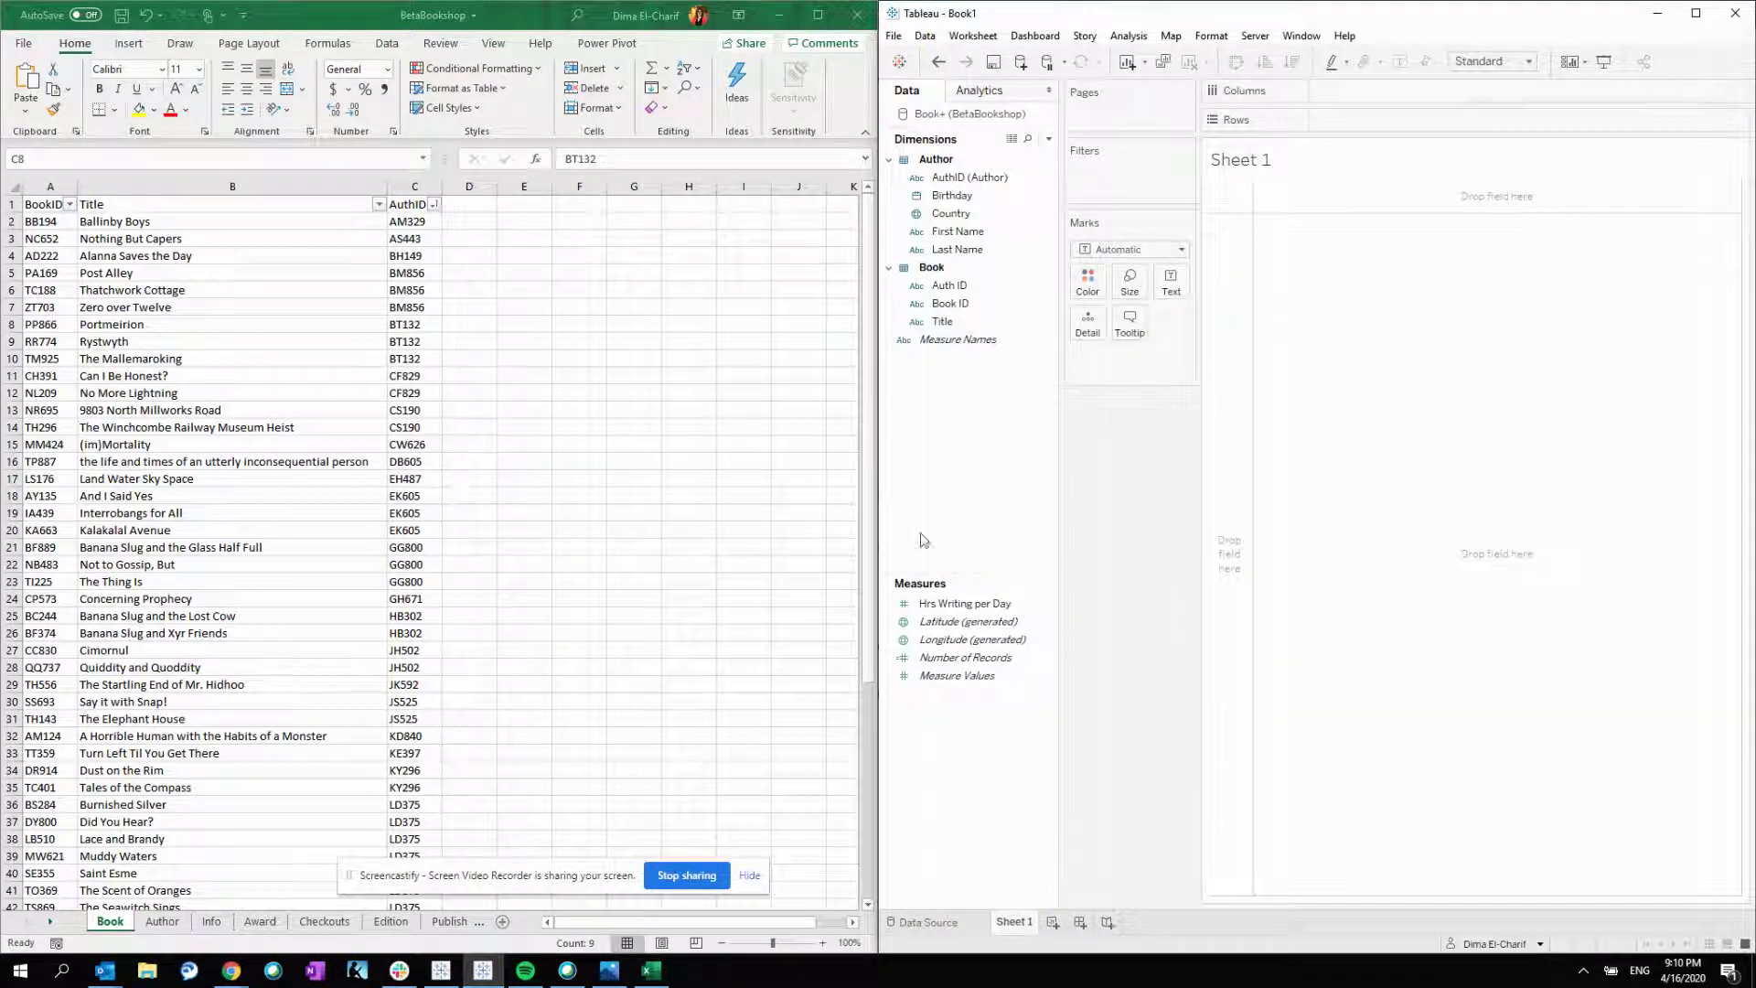
{"action": "left_click", "coordinate": [959, 607]}
{"action": "double_click", "coordinate": [958, 607]}
{"action": "mouse_move", "coordinate": [1291, 512]}
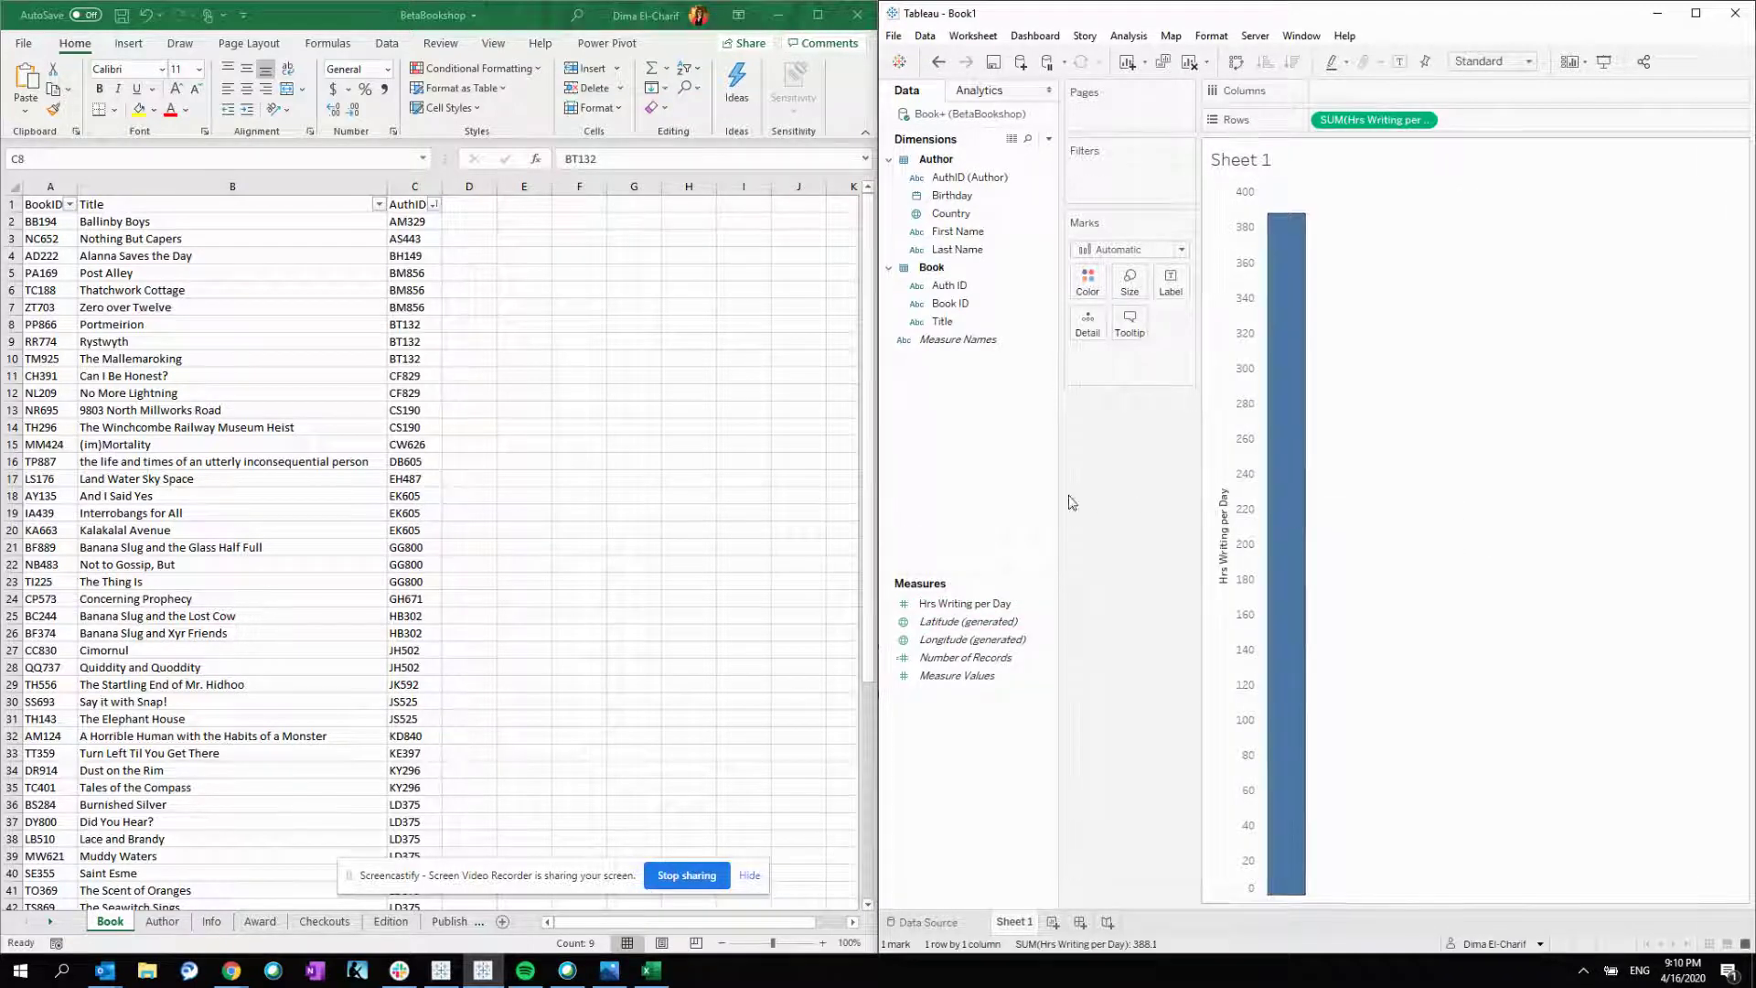
Compare the Hrs Writing per Day total on the Excel Author sheet with the Tableau bar's total.
{"action": "scroll", "coordinate": [309, 667], "scroll_direction": "down", "scroll_amount": 10}
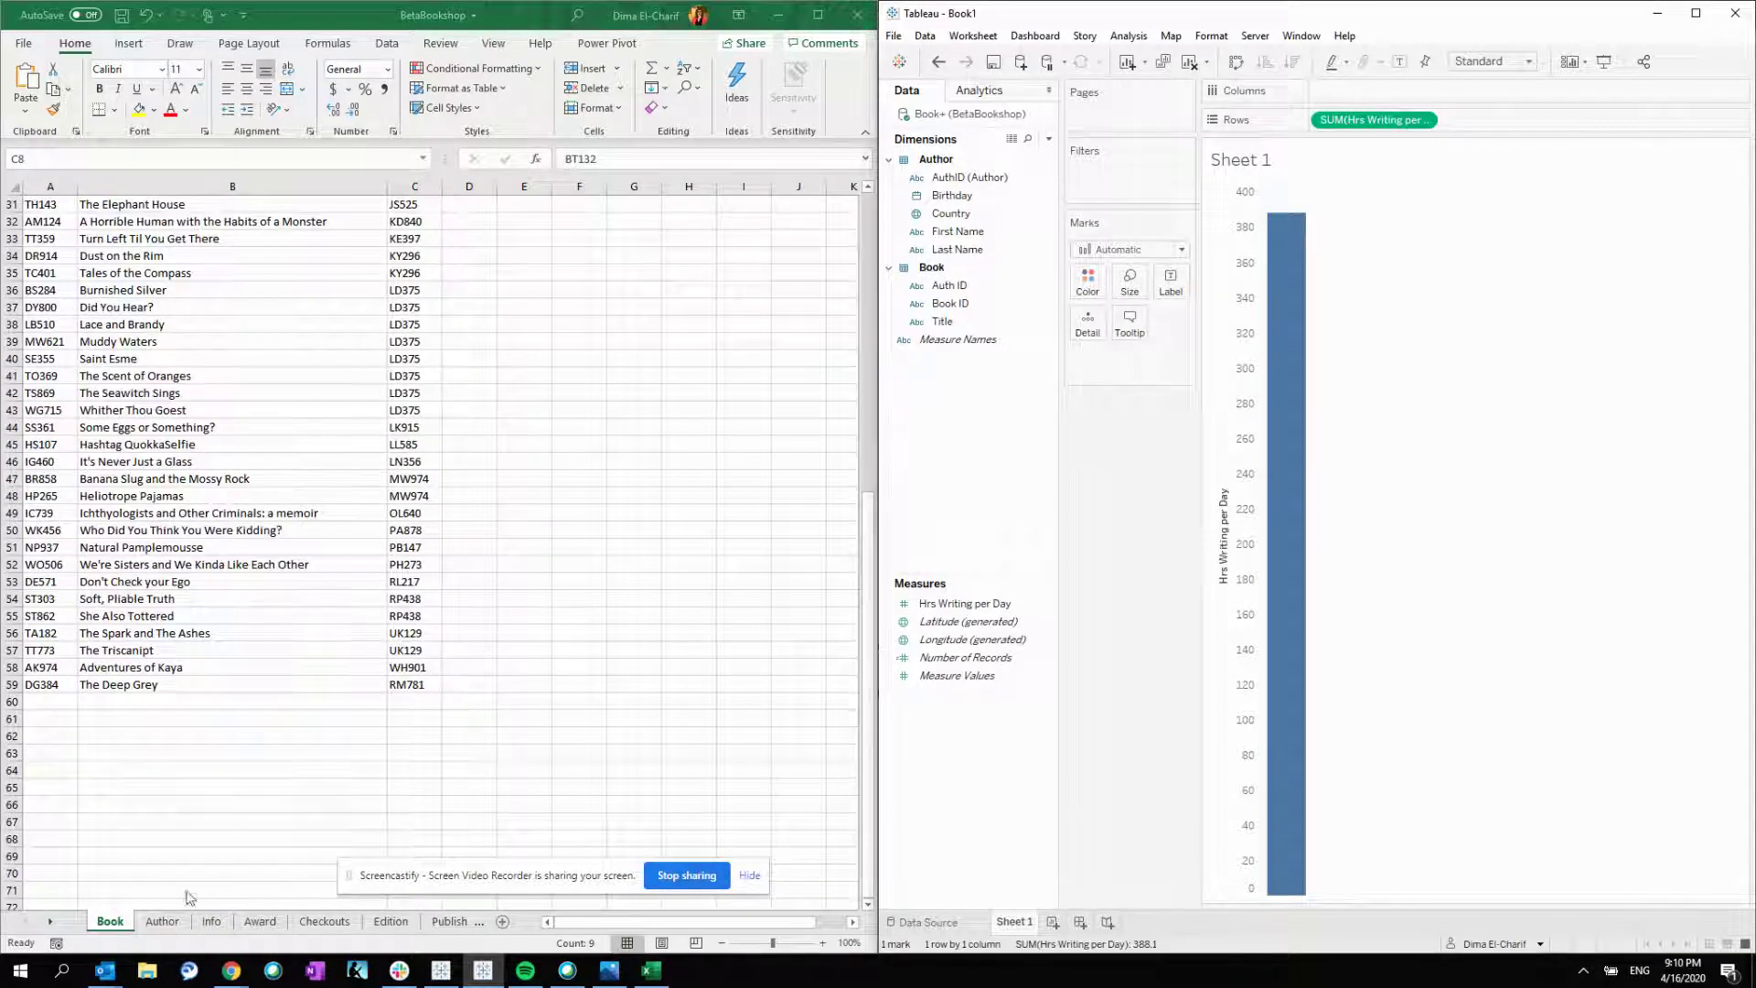
{"action": "scroll", "coordinate": [361, 629], "scroll_direction": "up", "scroll_amount": 10}
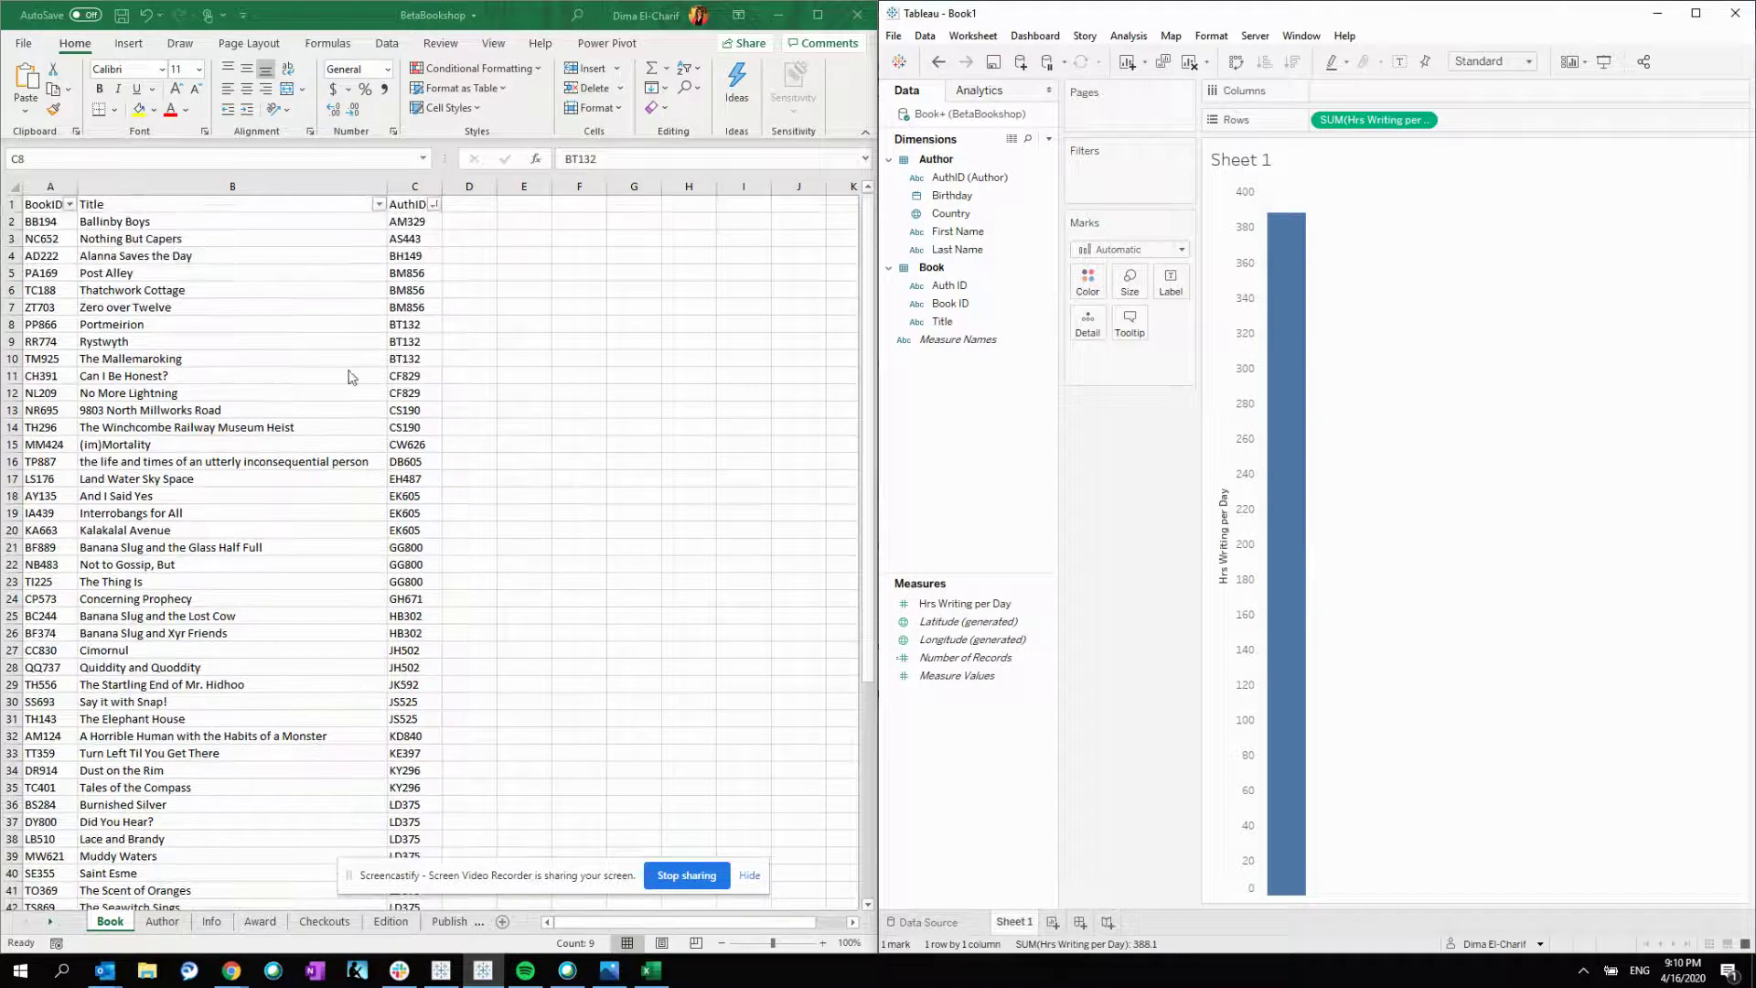
{"action": "left_click", "coordinate": [167, 937]}
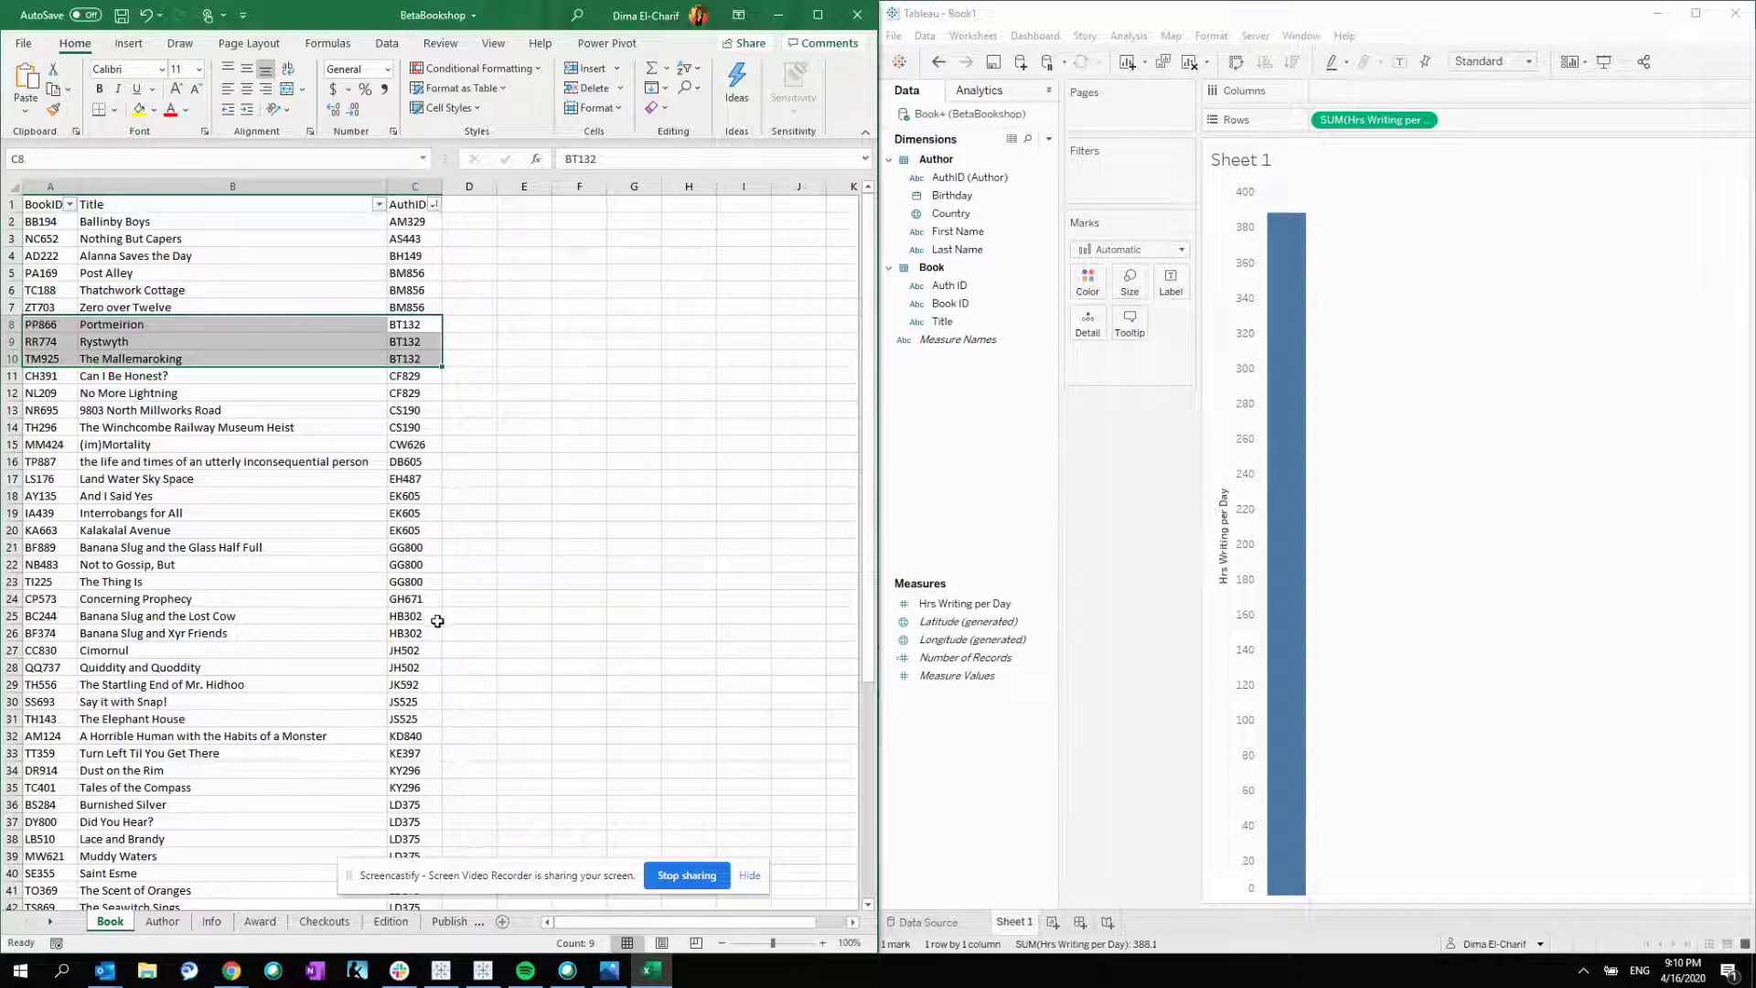
{"action": "left_click", "coordinate": [162, 922]}
{"action": "scroll", "coordinate": [384, 745], "scroll_direction": "down", "scroll_amount": 20}
{"action": "scroll", "coordinate": [384, 745], "scroll_direction": "up", "scroll_amount": 15}
{"action": "left_click", "coordinate": [492, 663]}
{"action": "scroll", "coordinate": [490, 667], "scroll_direction": "up", "scroll_amount": 5}
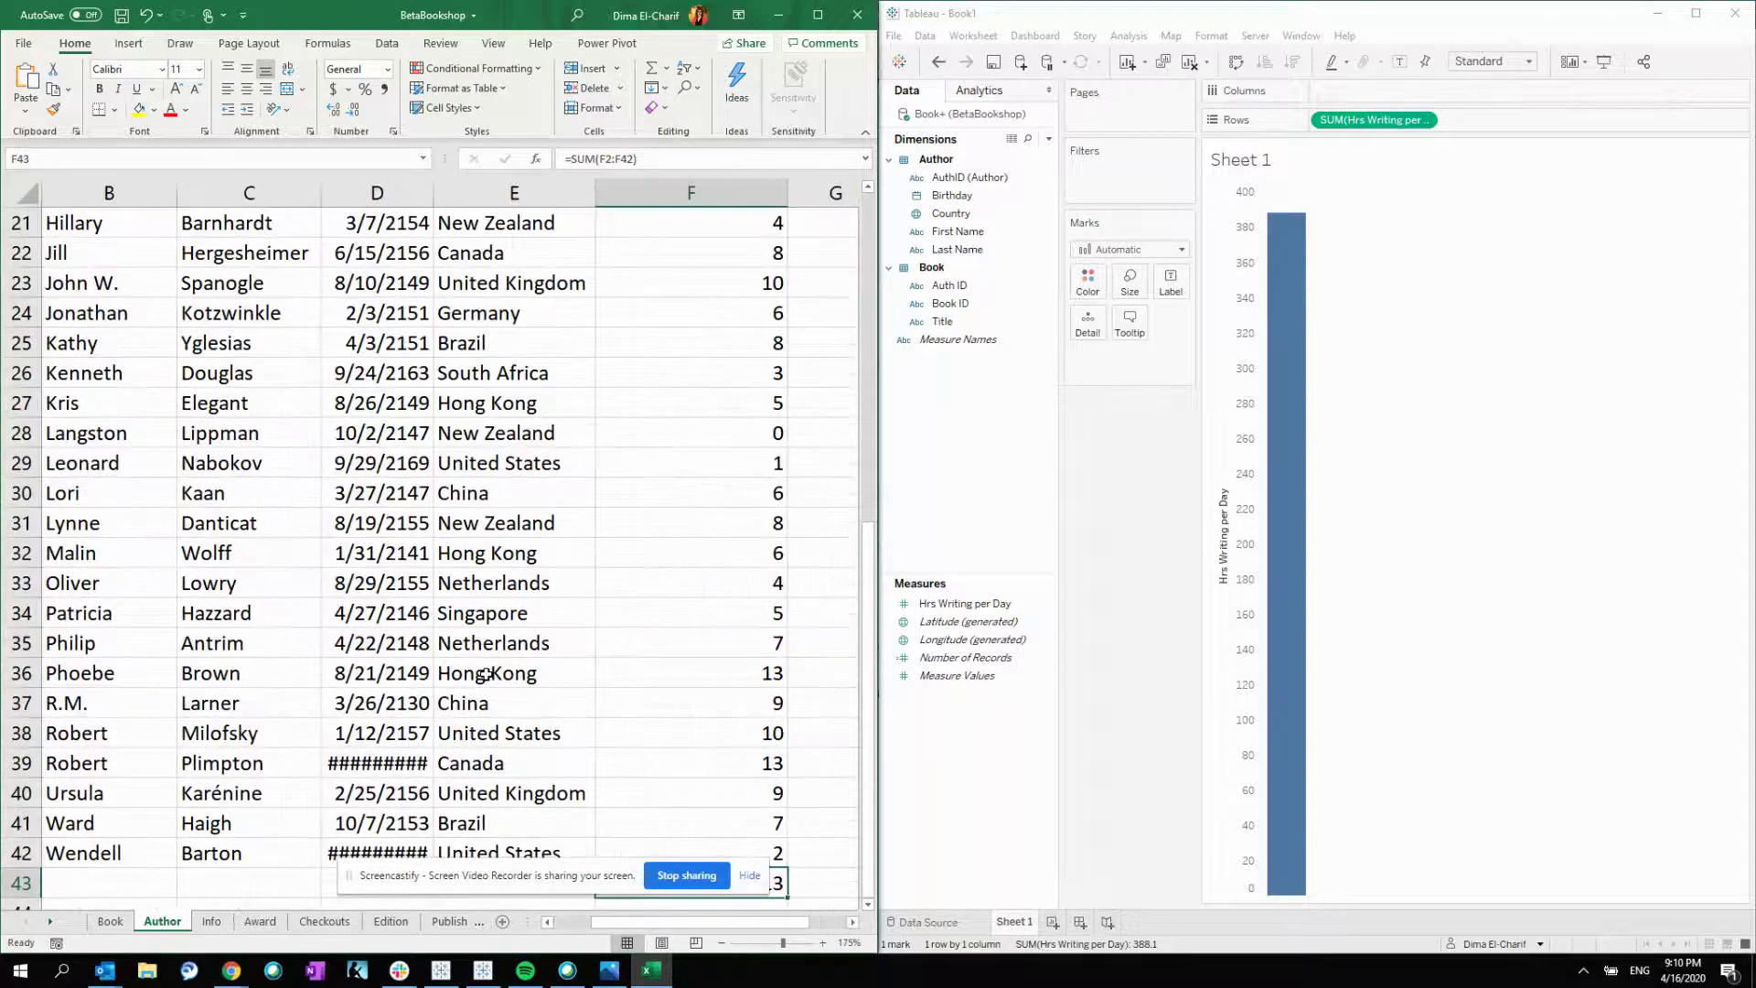
{"action": "scroll", "coordinate": [489, 673], "scroll_direction": "down", "scroll_amount": 5}
{"action": "mouse_move", "coordinate": [1305, 397]}
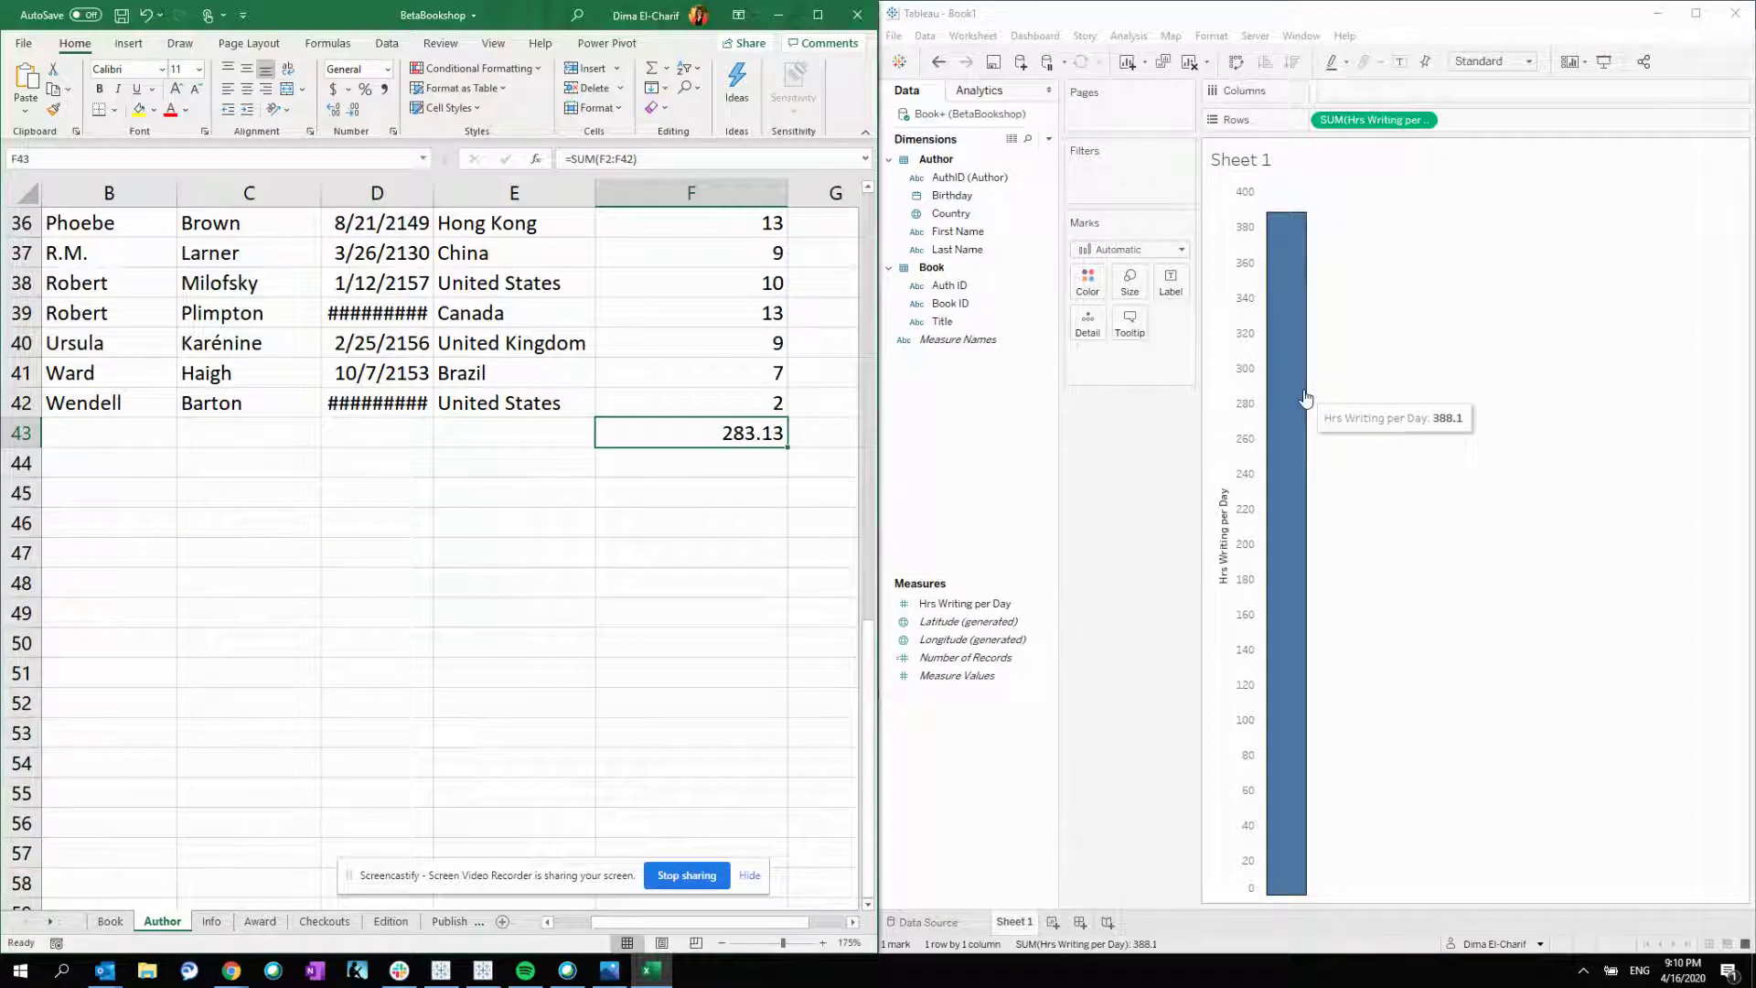
{"action": "scroll", "coordinate": [554, 391], "scroll_direction": "down", "scroll_amount": 3}
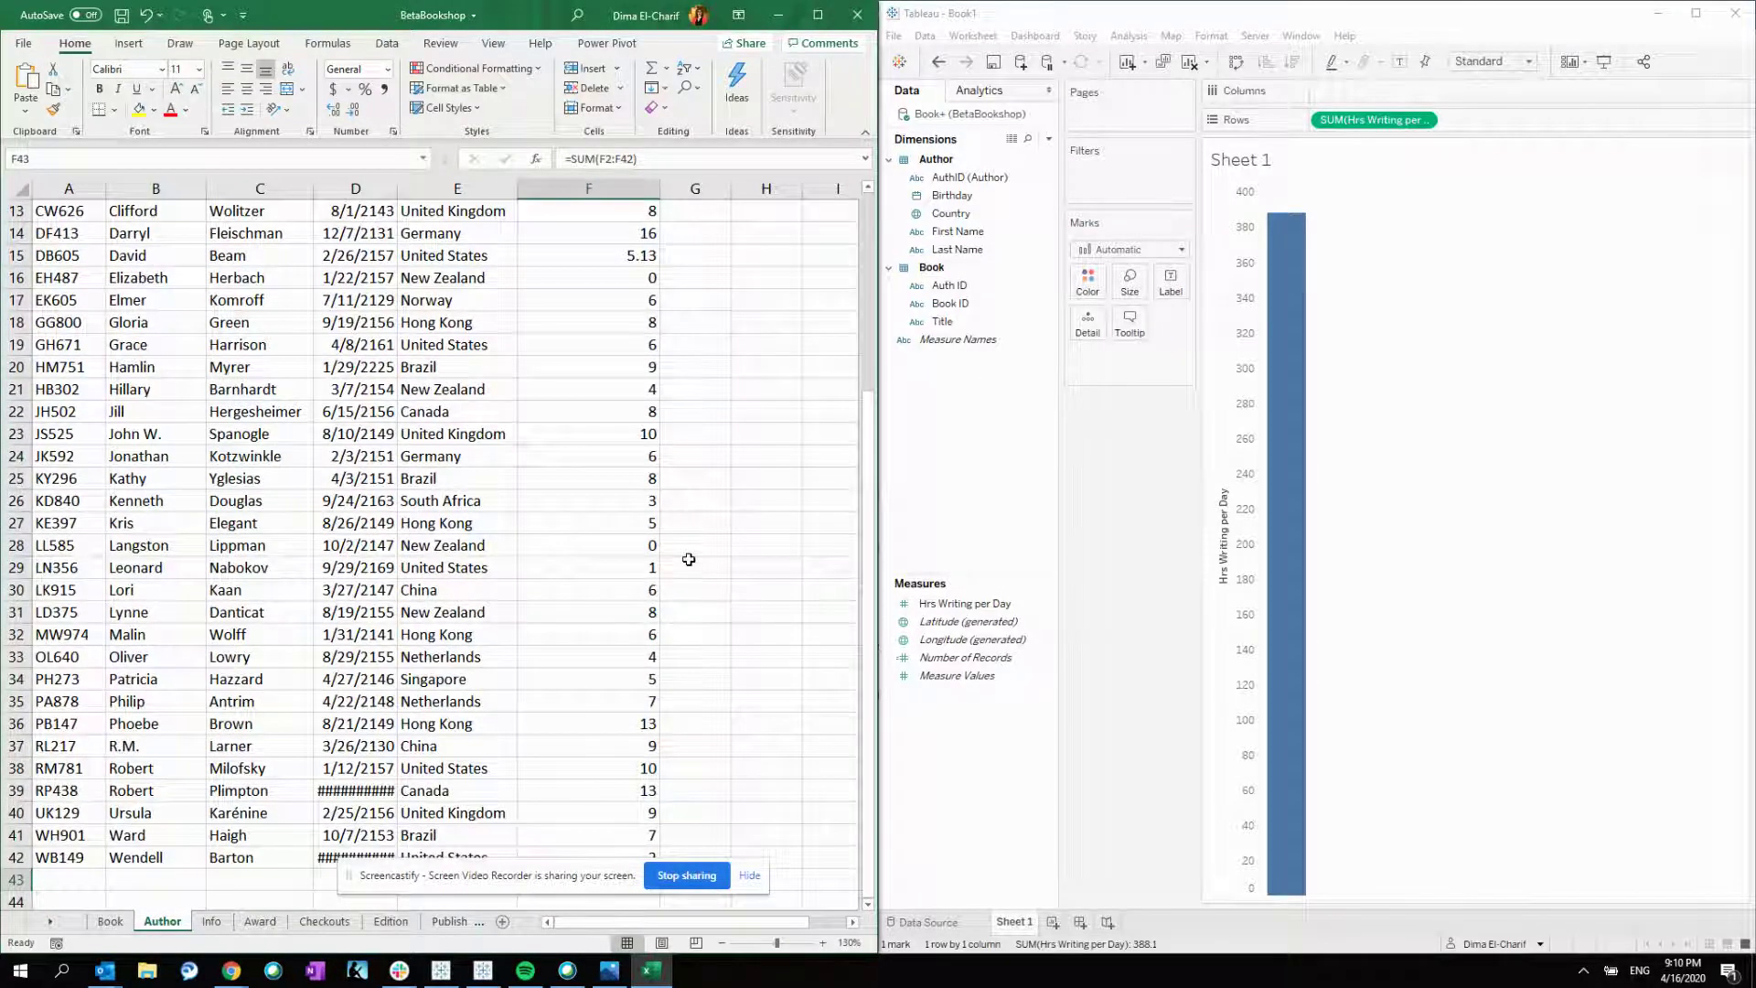
{"action": "scroll", "coordinate": [620, 512], "scroll_direction": "up", "scroll_amount": 4}
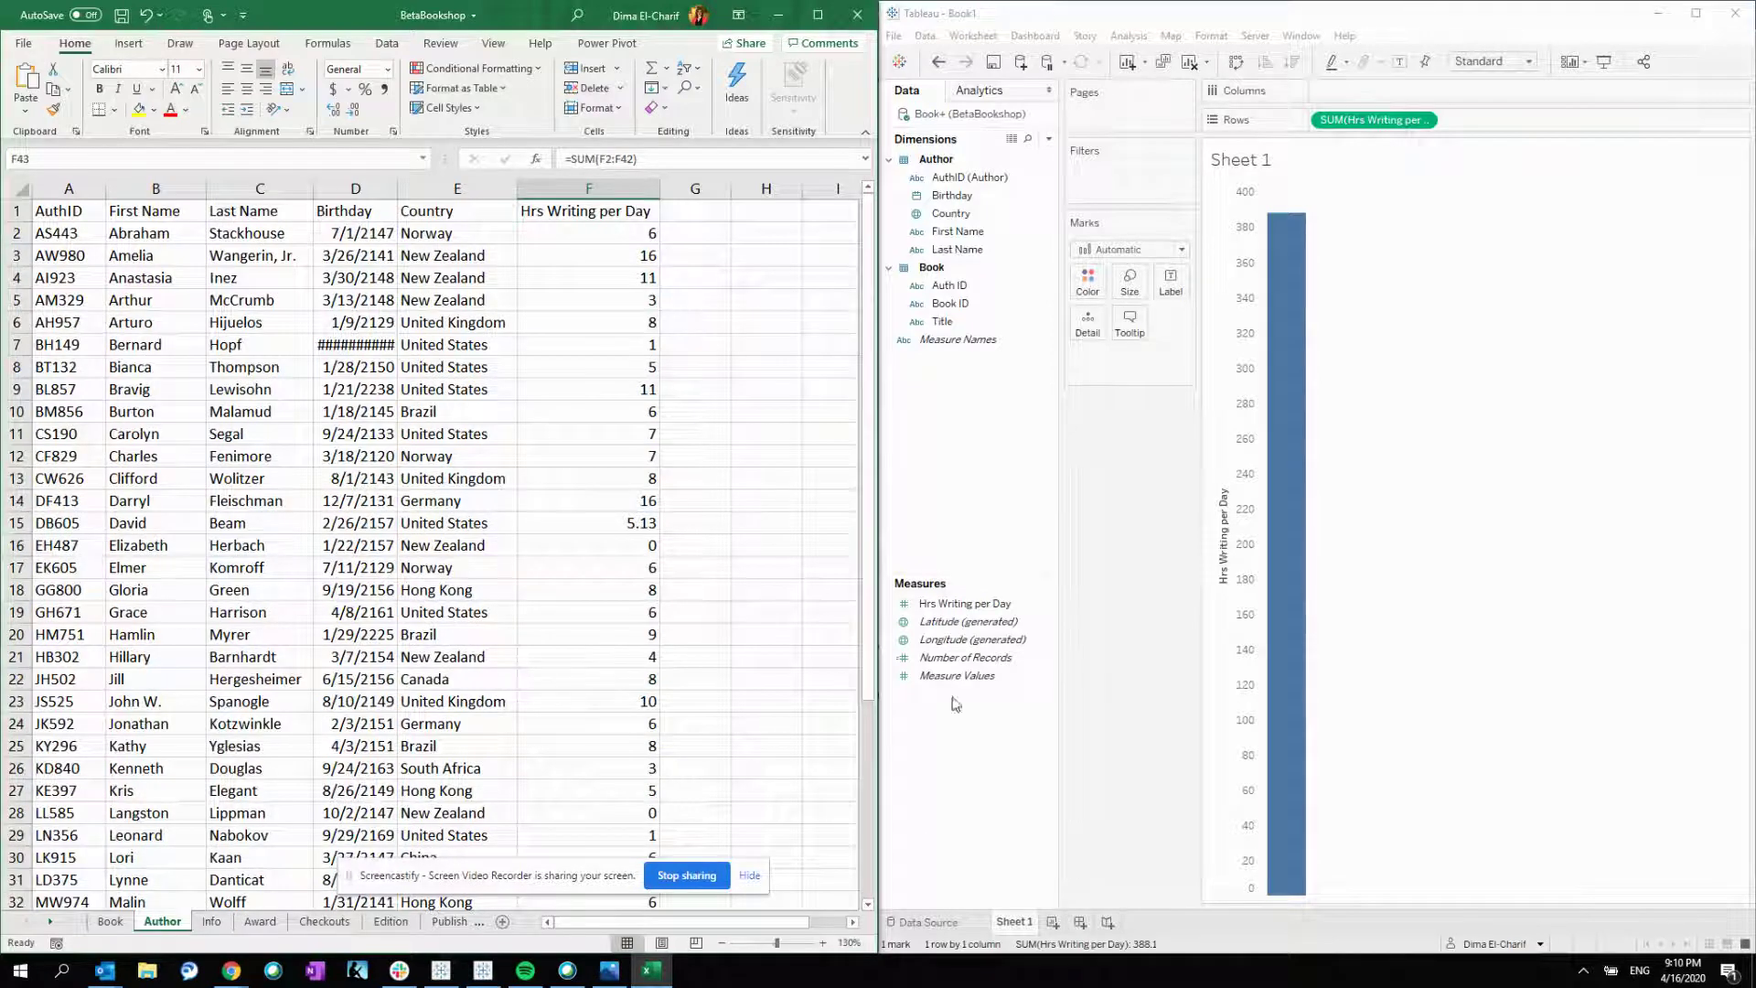
Return to the data source page in Tableau, maximize the window and remove Author from the join with Book.
{"action": "left_click", "coordinate": [926, 924]}
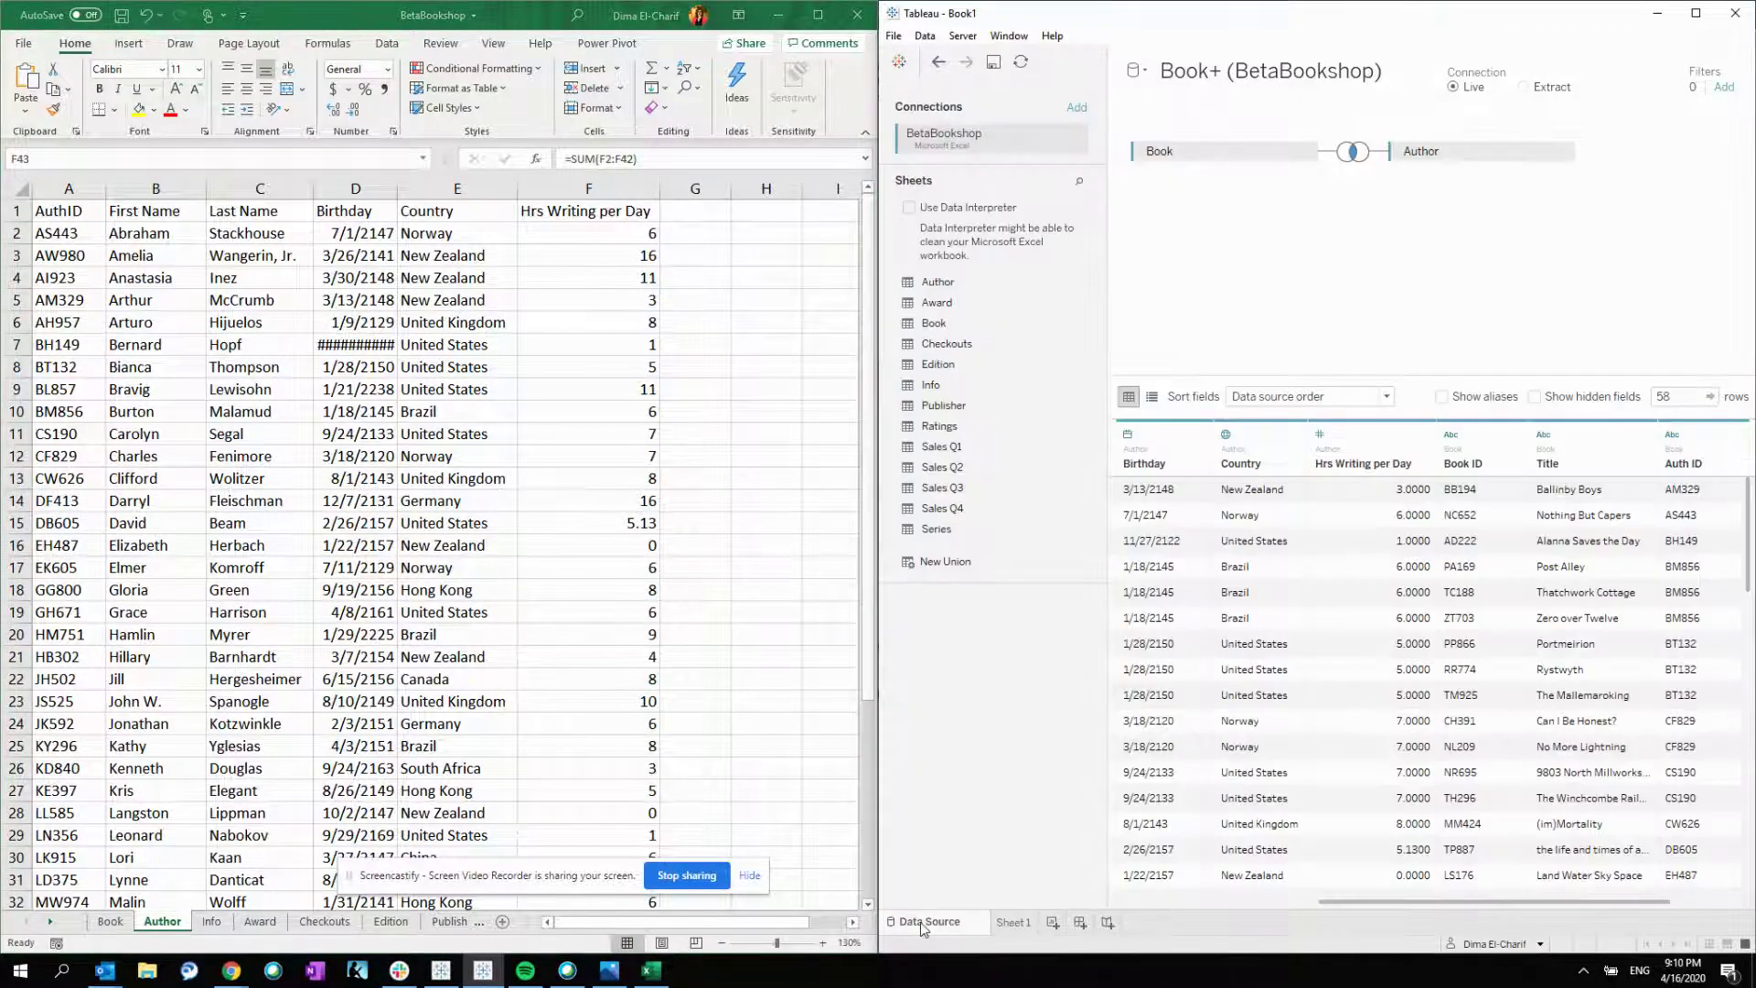
{"action": "left_click", "coordinate": [1694, 14]}
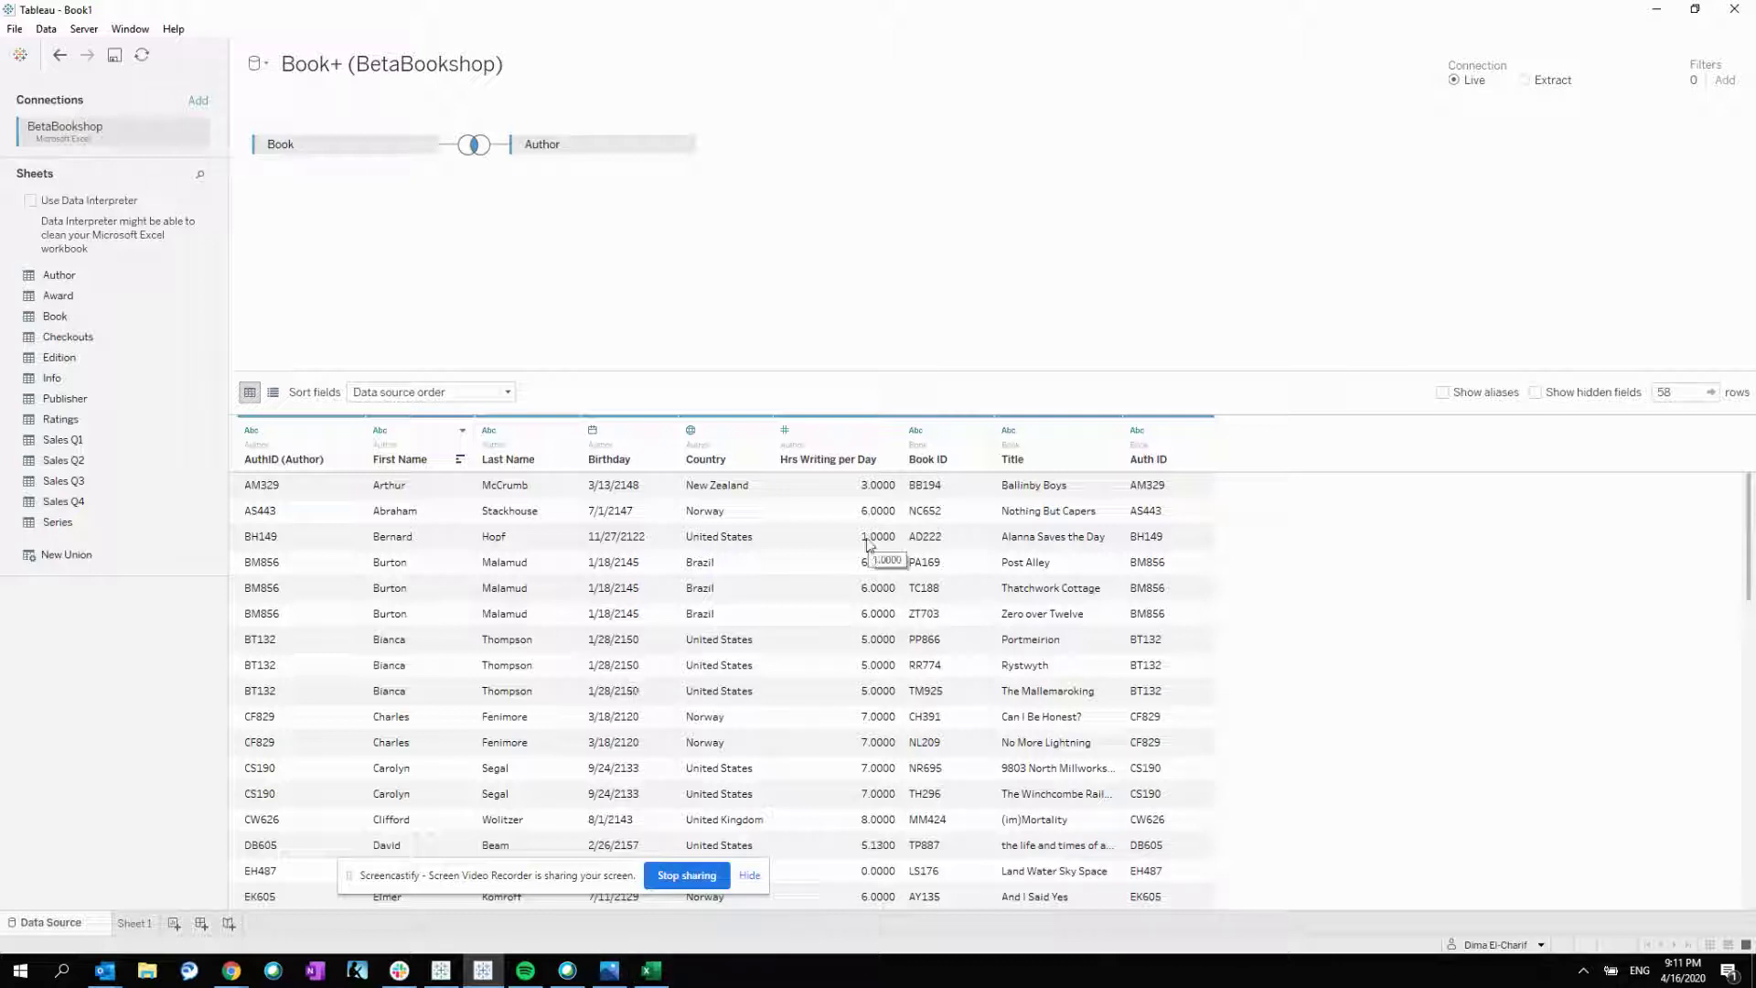
{"action": "left_click_drag", "start_coordinate": [548, 143], "coordinate": [79, 655]}
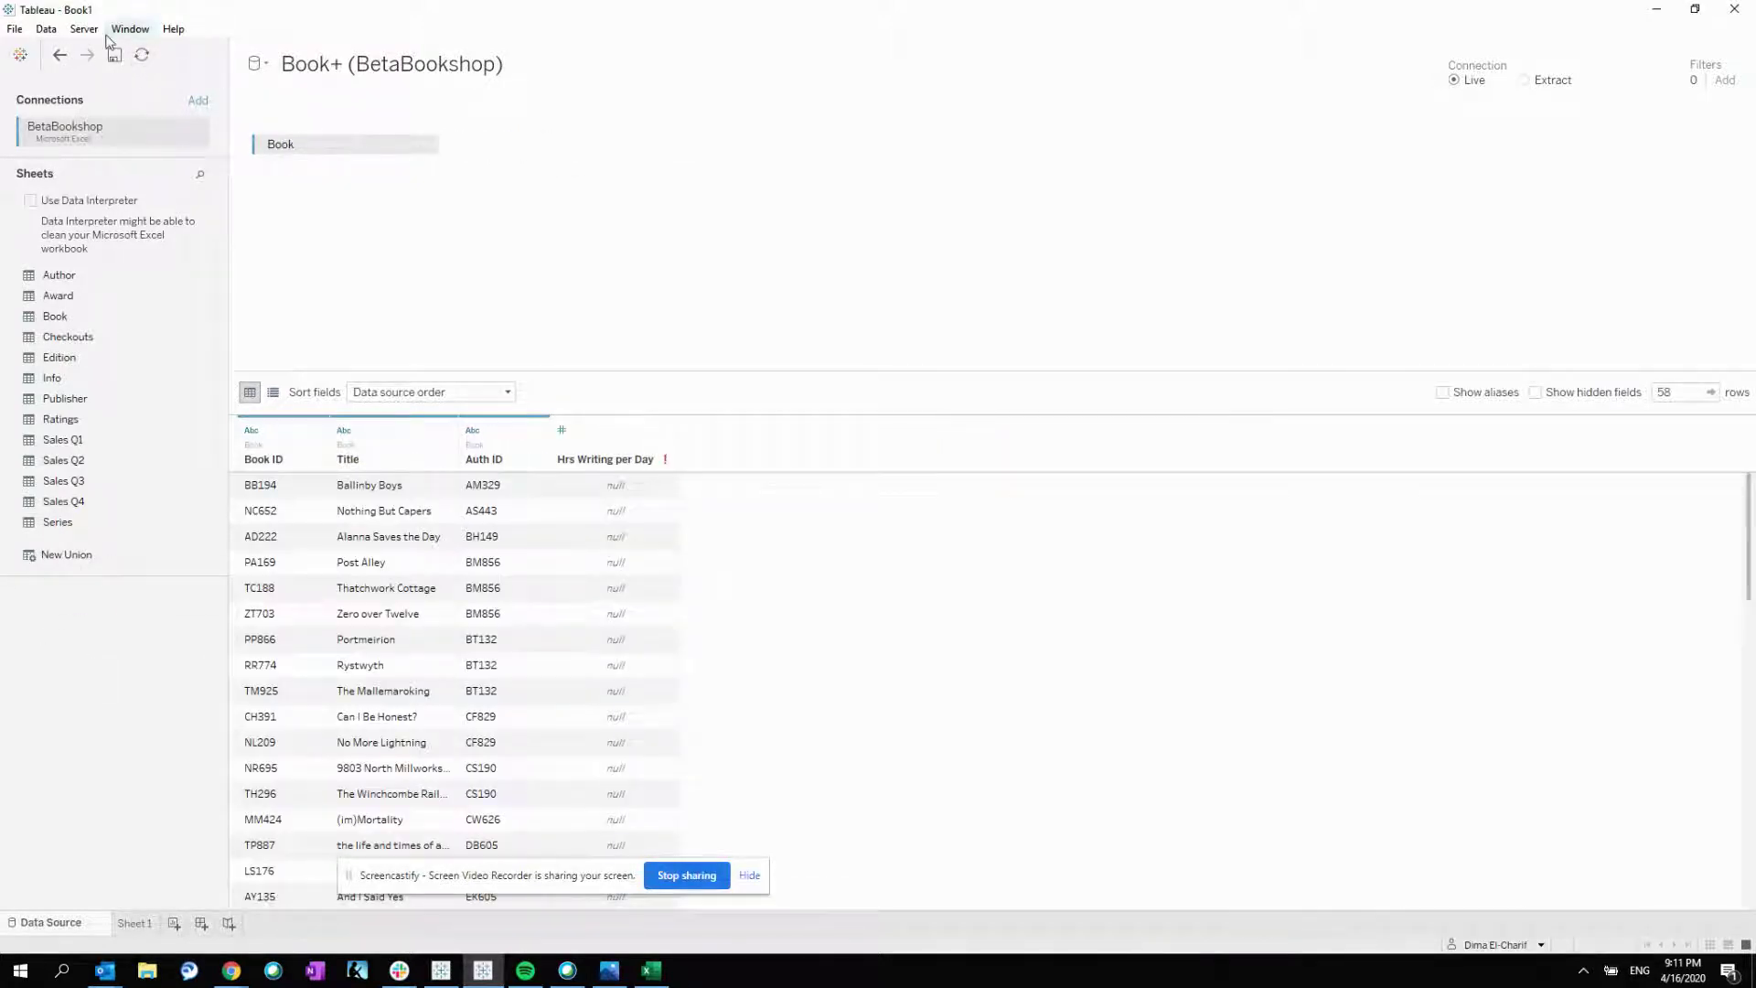
Add a second Excel connection to the BetaBookshop file and select the original BetaBookshop connection.
{"action": "left_click", "coordinate": [199, 102]}
{"action": "left_click", "coordinate": [336, 232]}
{"action": "type", "text": "Beta"}
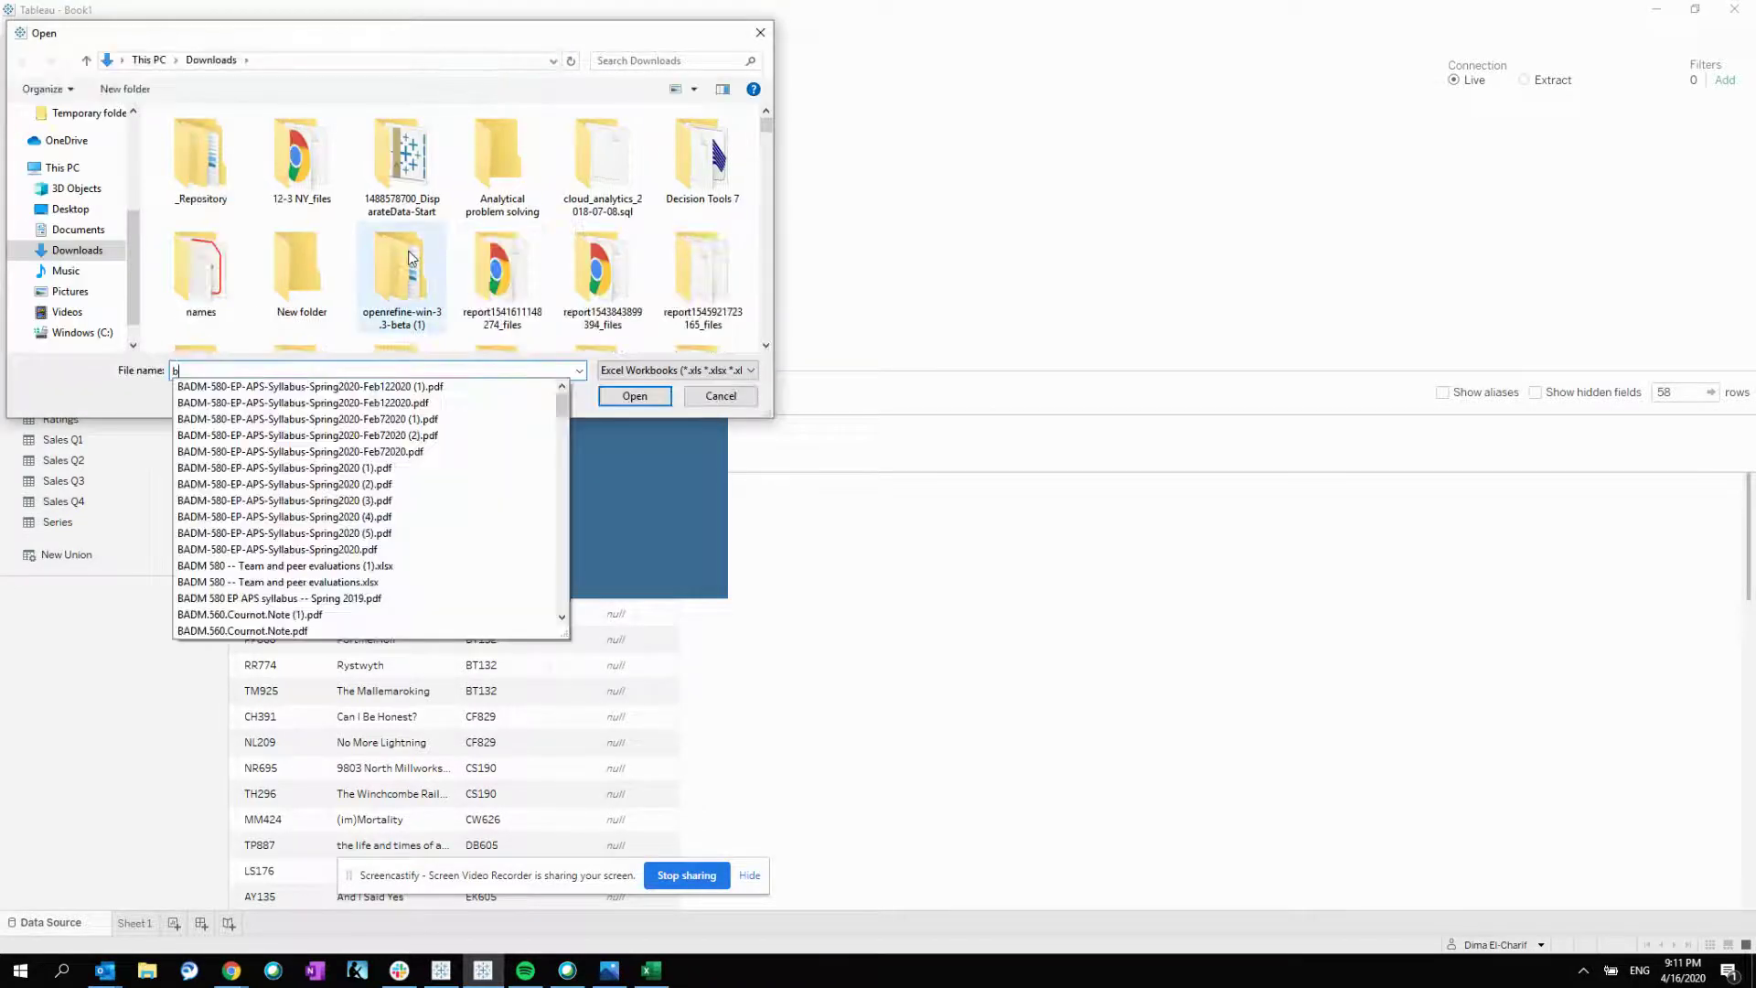
{"action": "key", "text": "Down"}
{"action": "key", "text": "Return"}
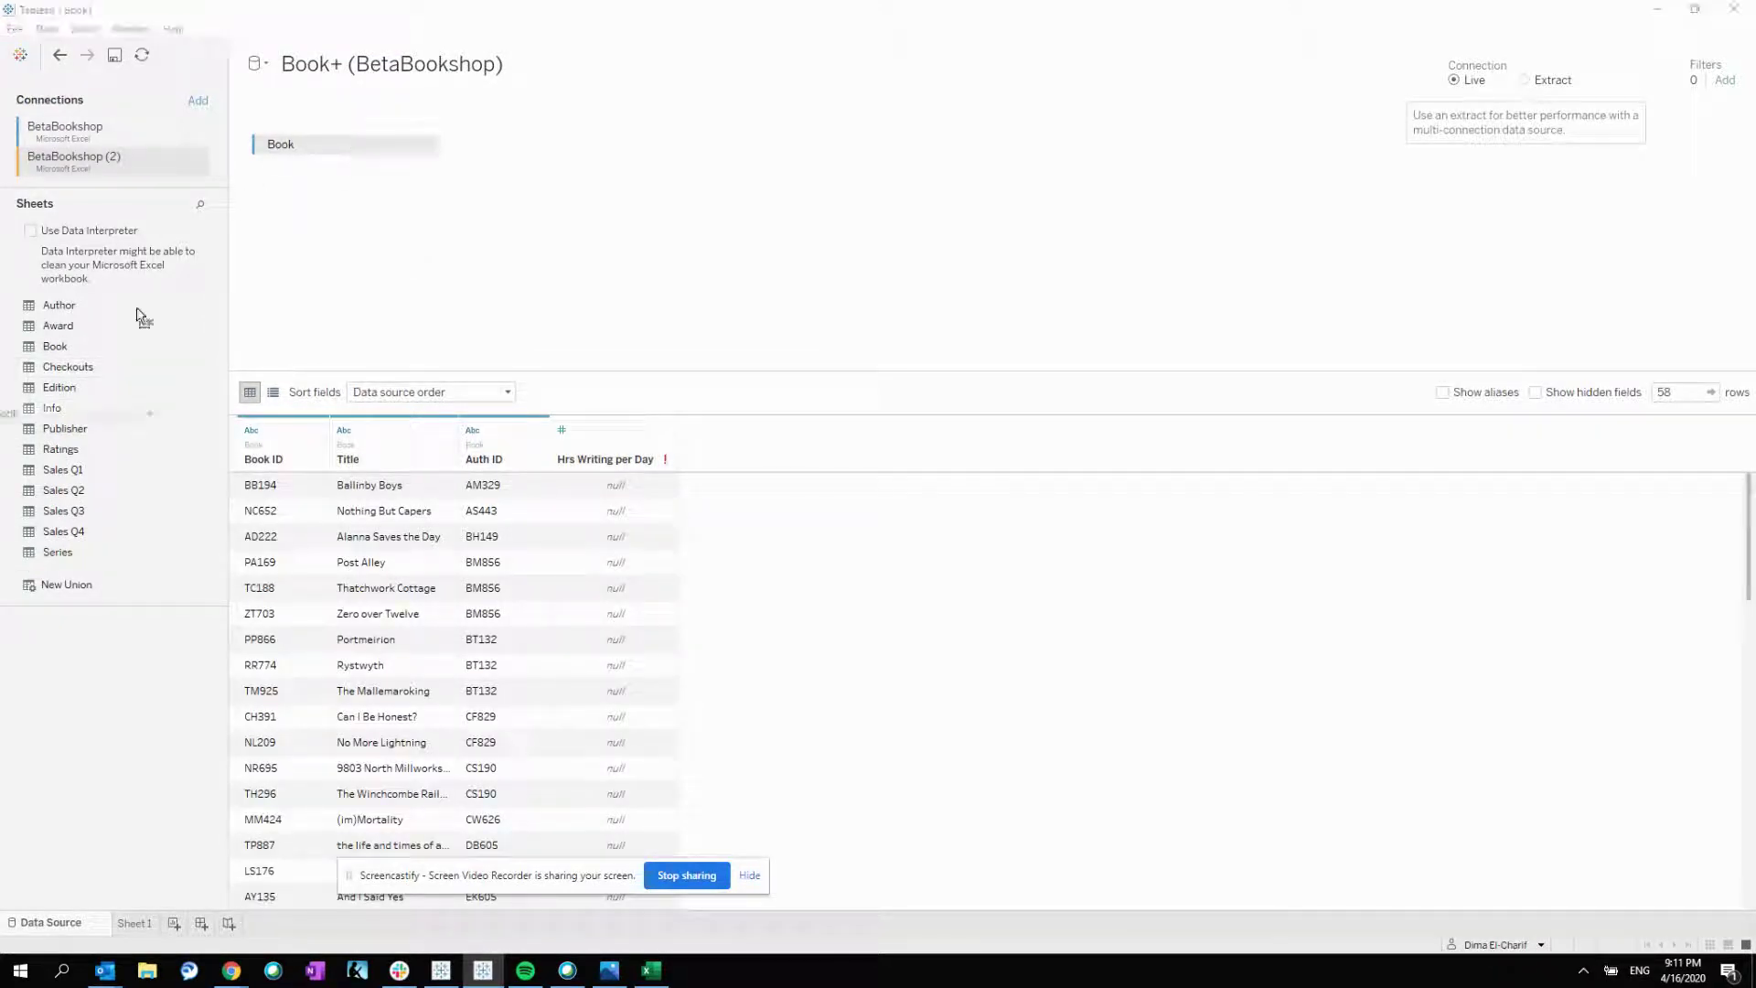
{"action": "double_click", "coordinate": [123, 158]}
{"action": "left_click", "coordinate": [123, 125]}
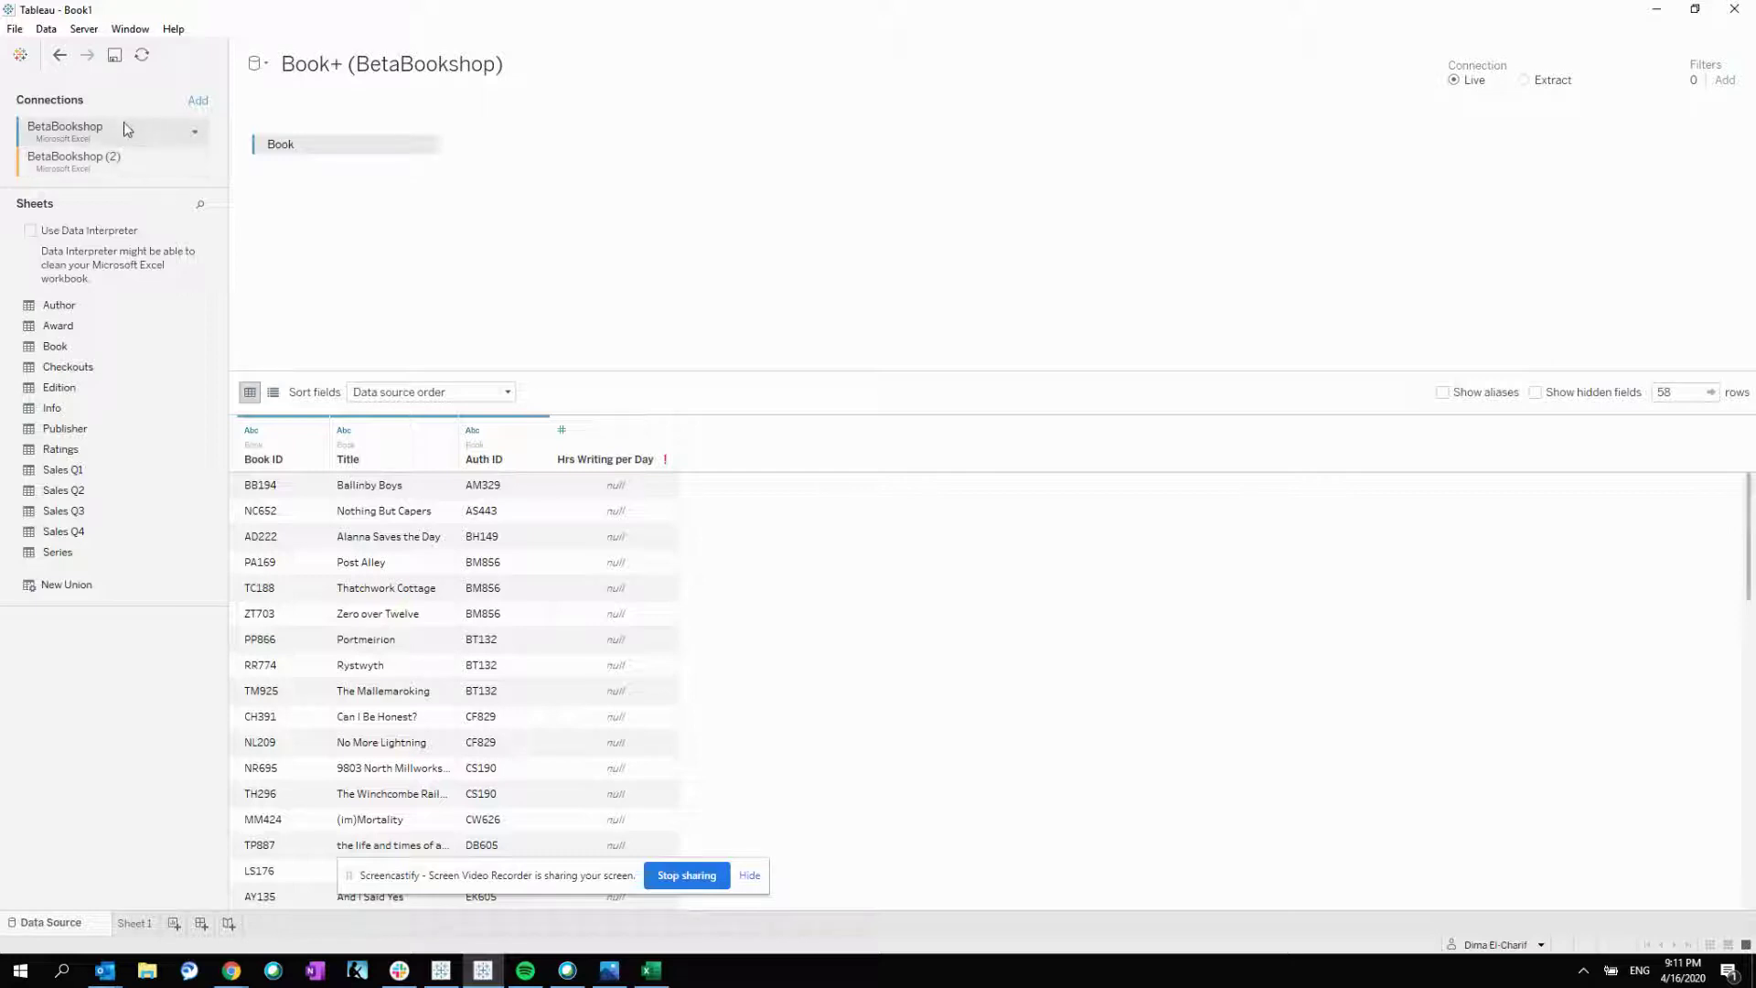
Clear the Hrs Writing per Day measure from the rows of Sheet 1.
{"action": "left_click", "coordinate": [144, 925]}
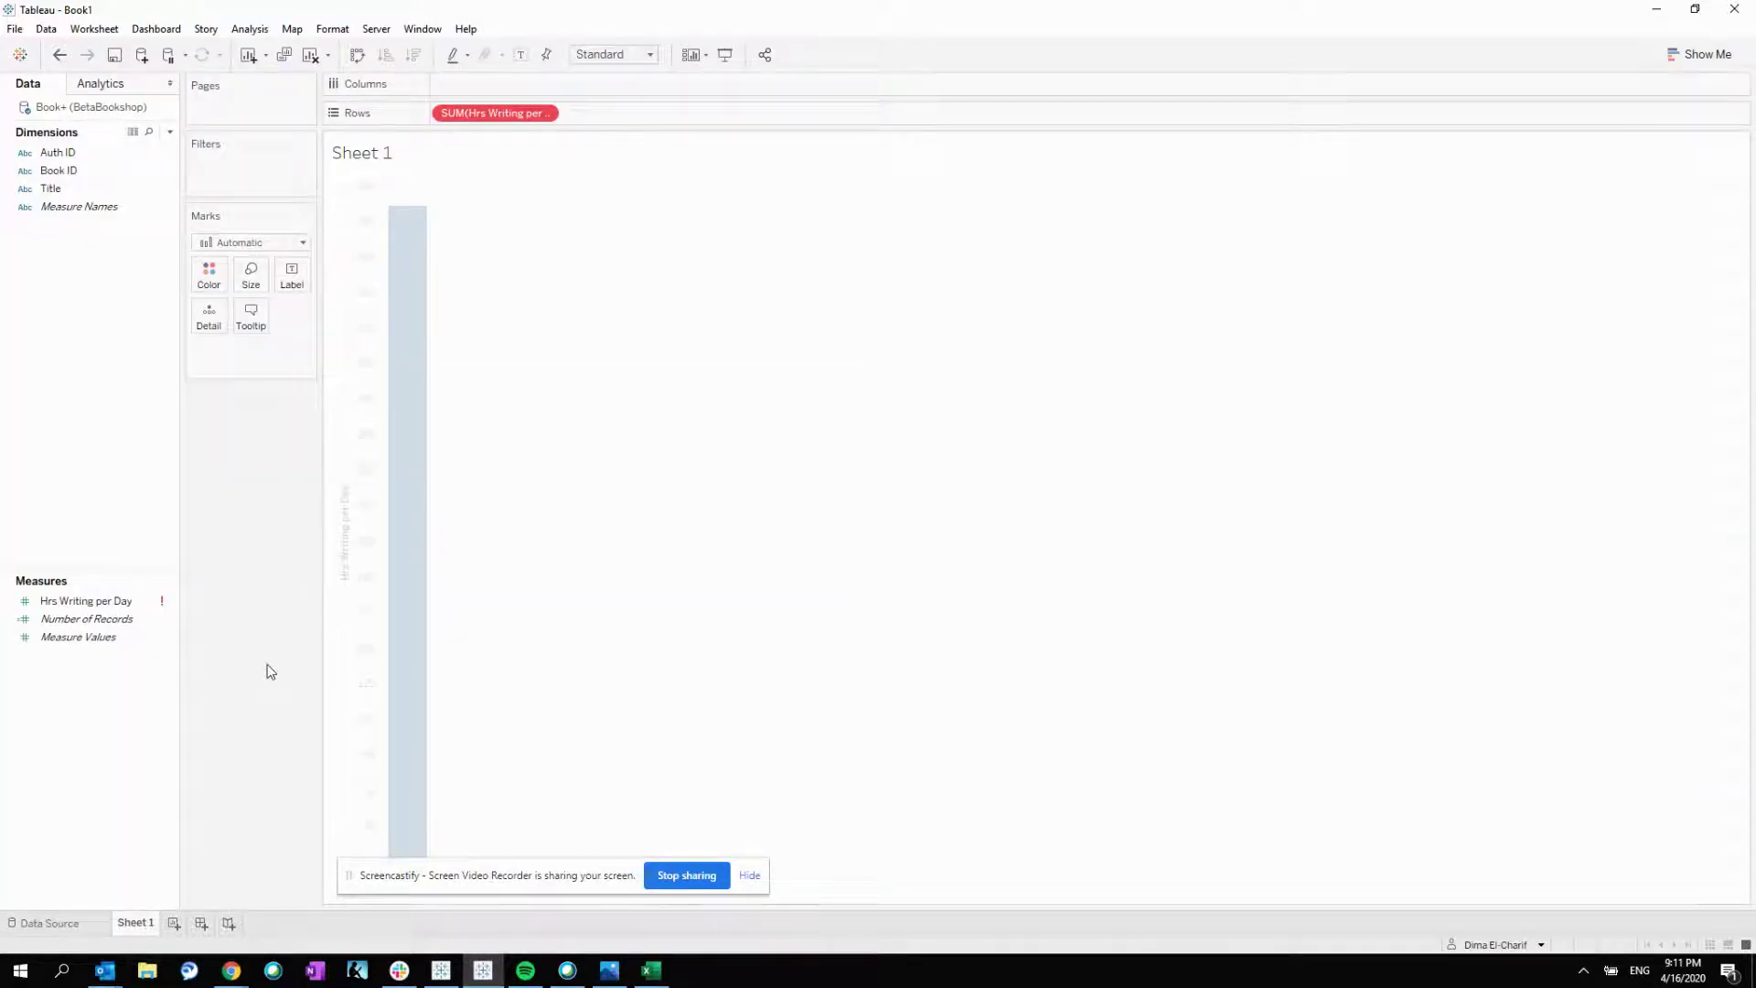
{"action": "left_click_drag", "start_coordinate": [494, 113], "coordinate": [107, 436]}
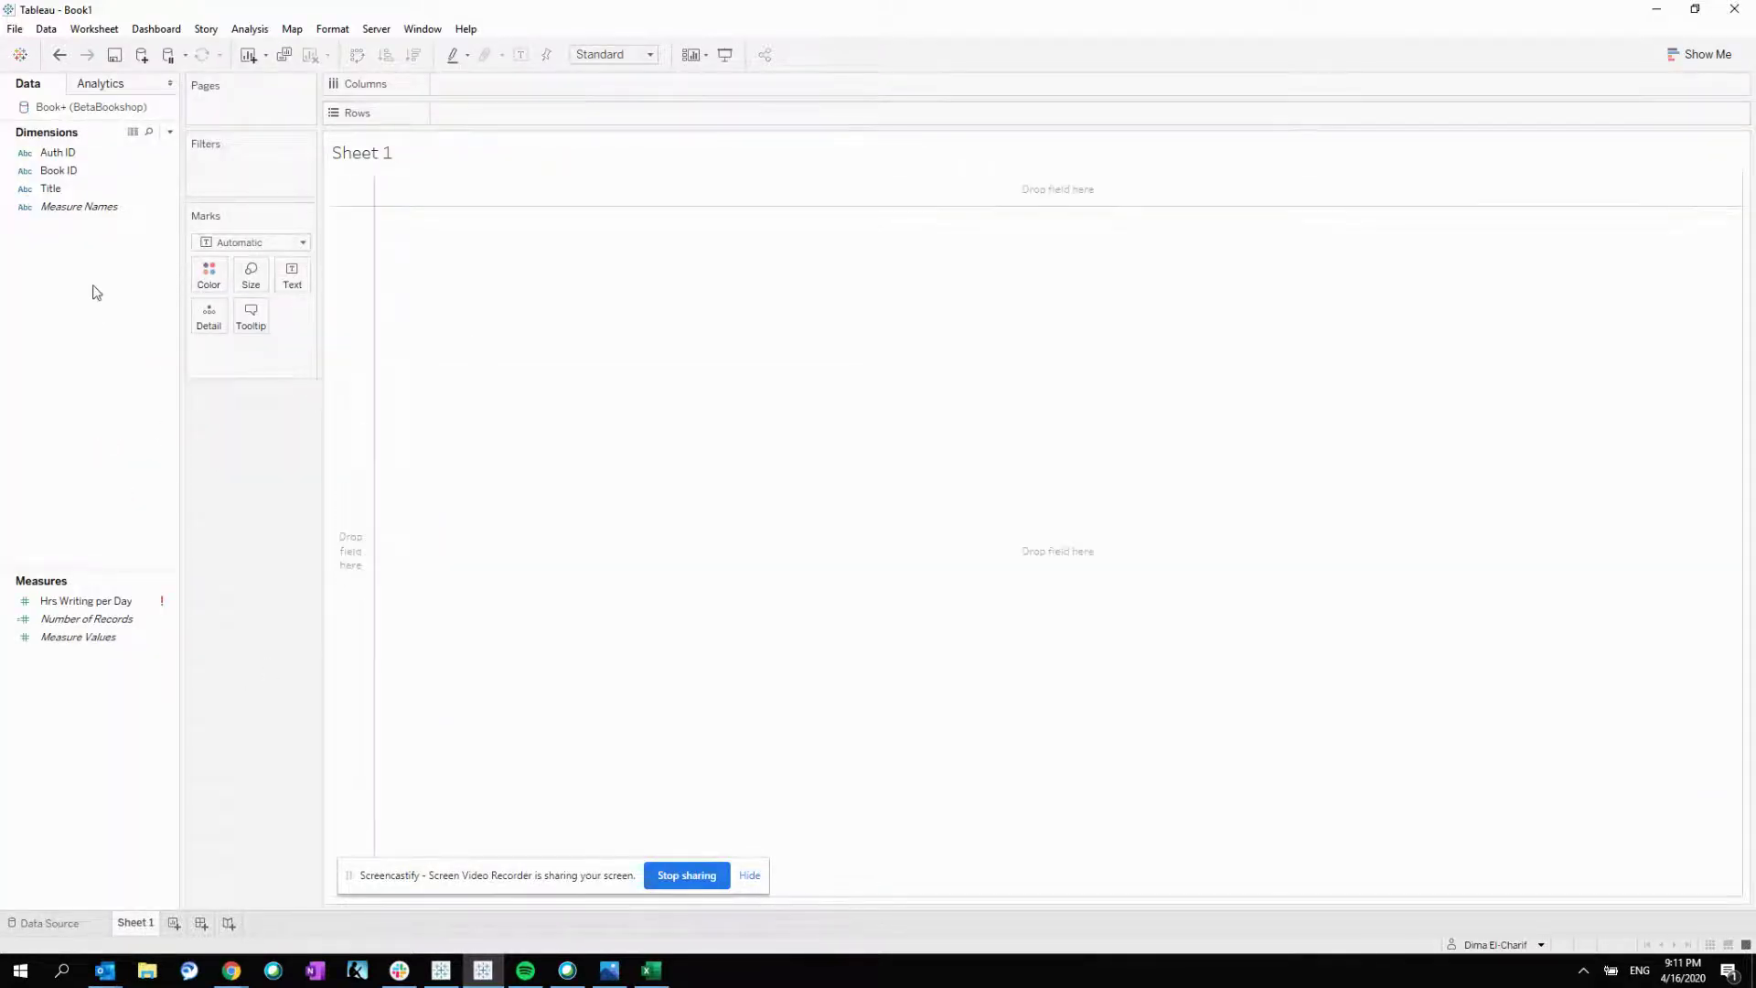
Add the BetaBookshop Excel workbook as a new, separate data source that uses only the Author sheet.
{"action": "left_click", "coordinate": [140, 55]}
{"action": "left_click", "coordinate": [183, 228]}
{"action": "type", "text": "Beta"}
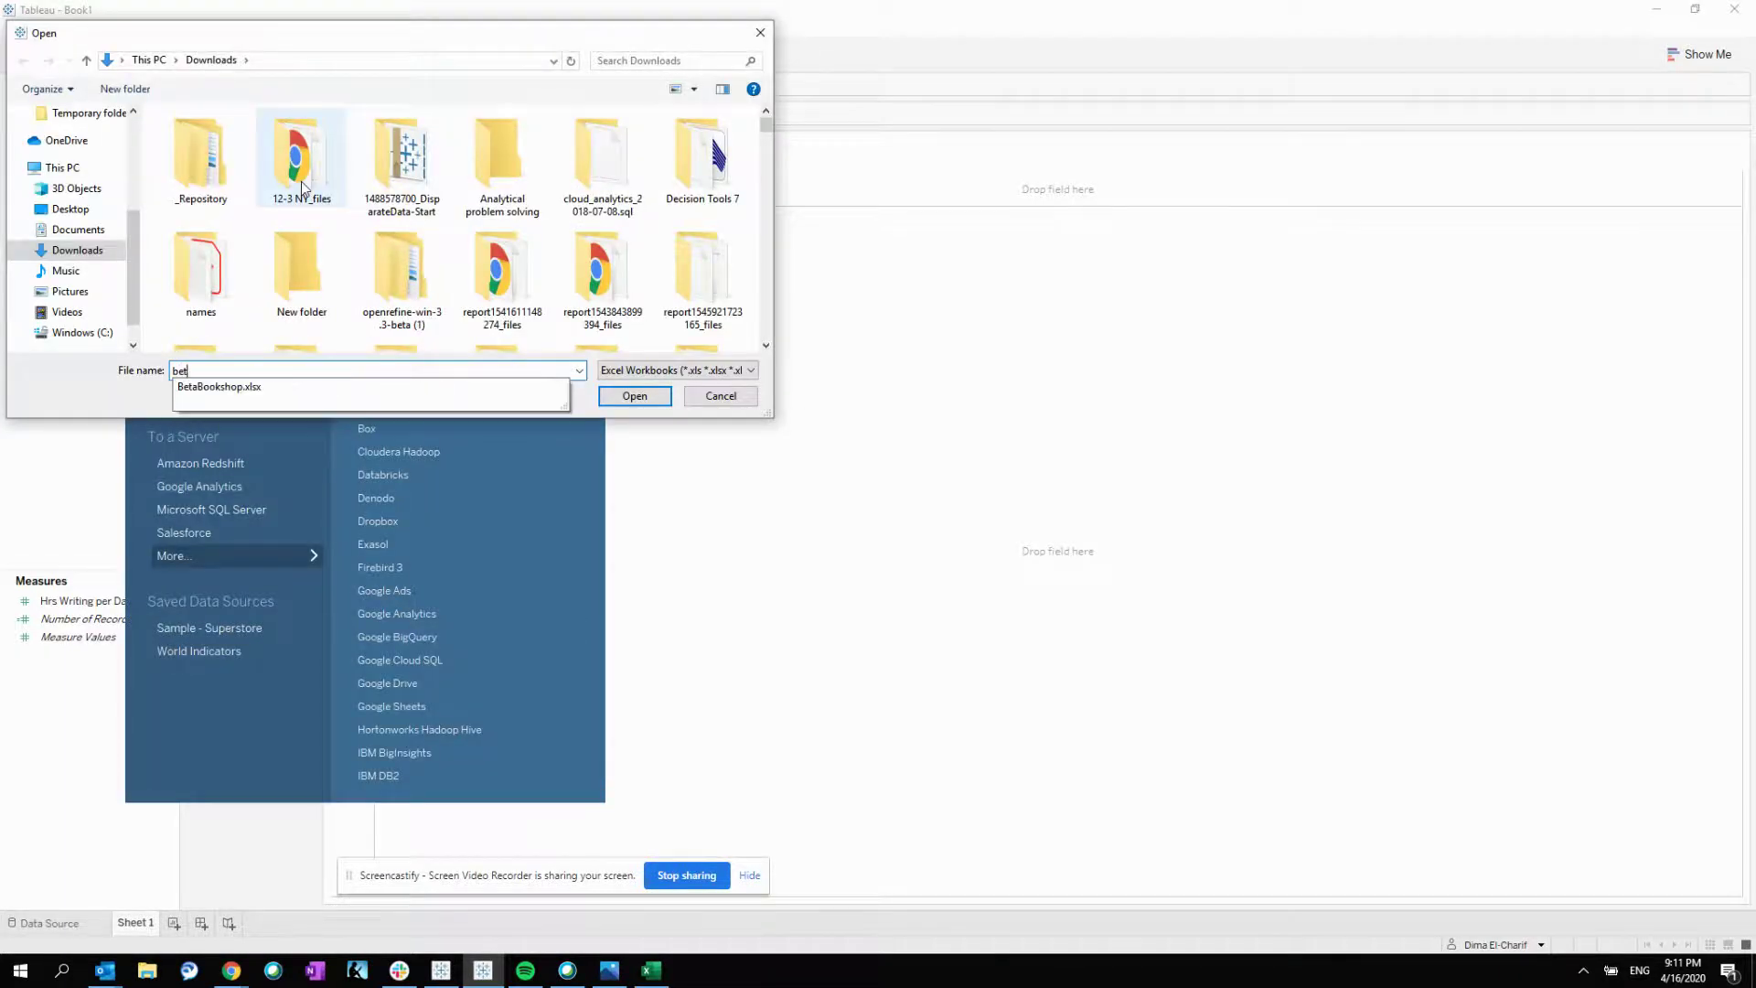
{"action": "key", "text": "Return"}
{"action": "left_click_drag", "start_coordinate": [94, 280], "coordinate": [607, 239]}
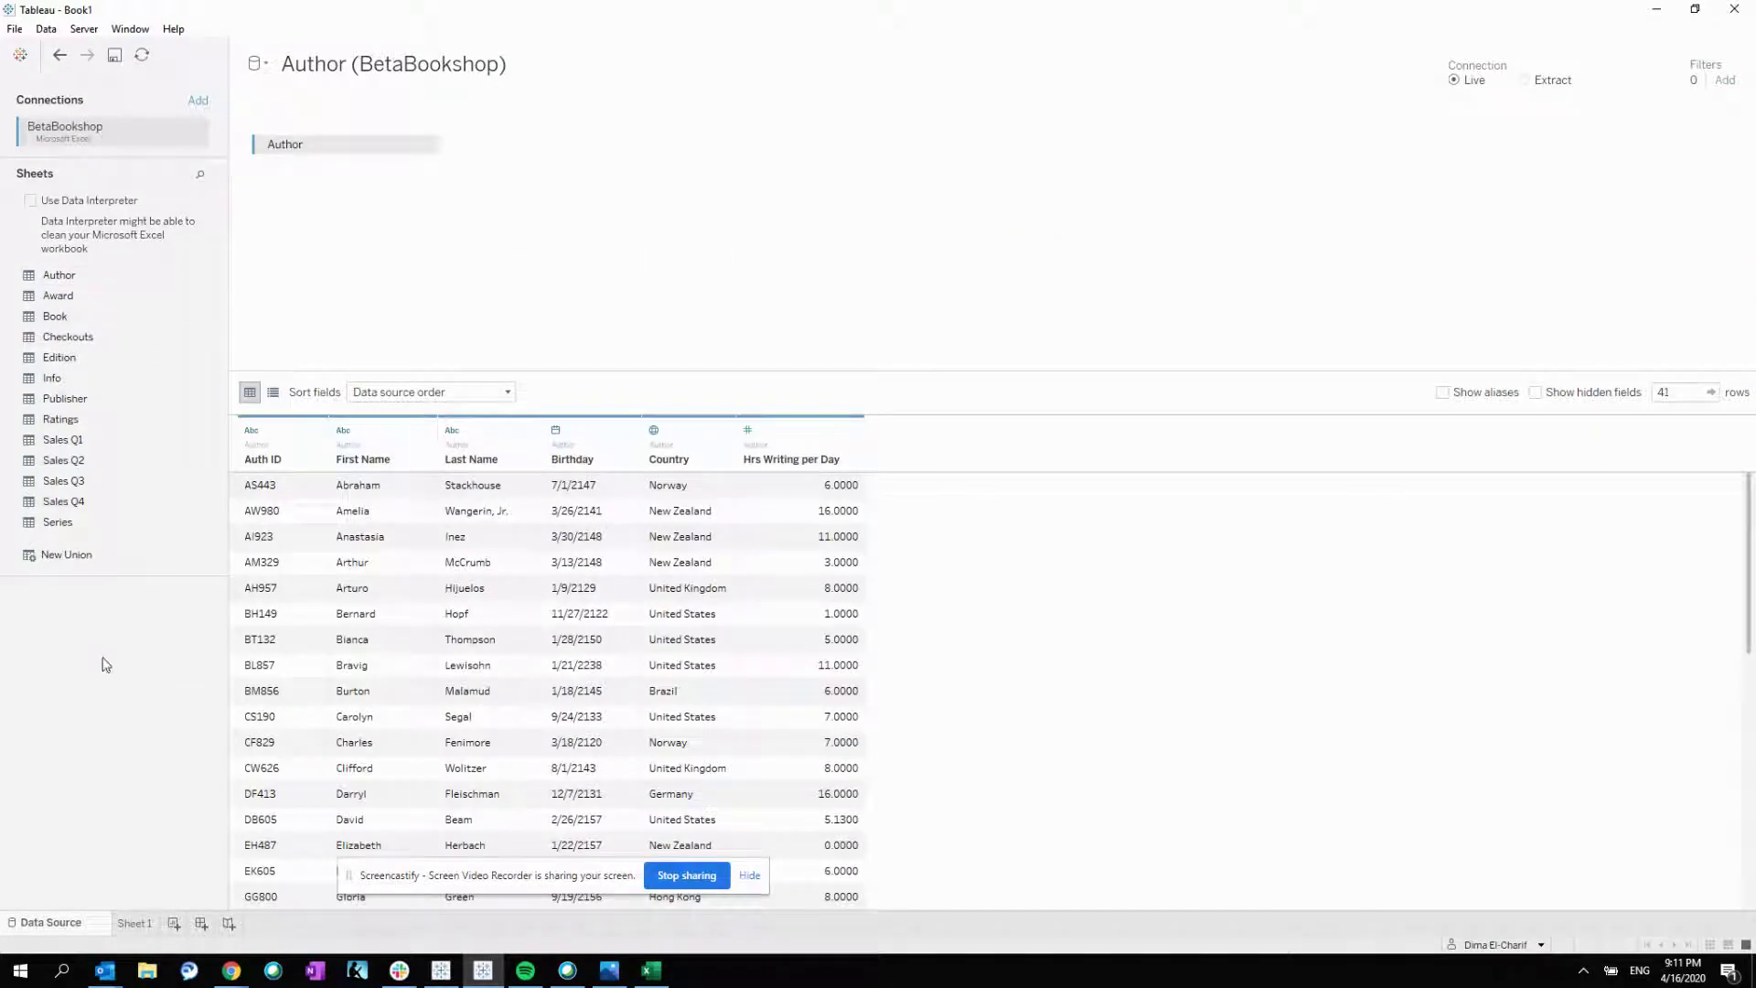
Review the Book+ data source's fields, table and connections, returning to Sheet 1.
{"action": "left_click", "coordinate": [134, 923]}
{"action": "left_click", "coordinate": [64, 123]}
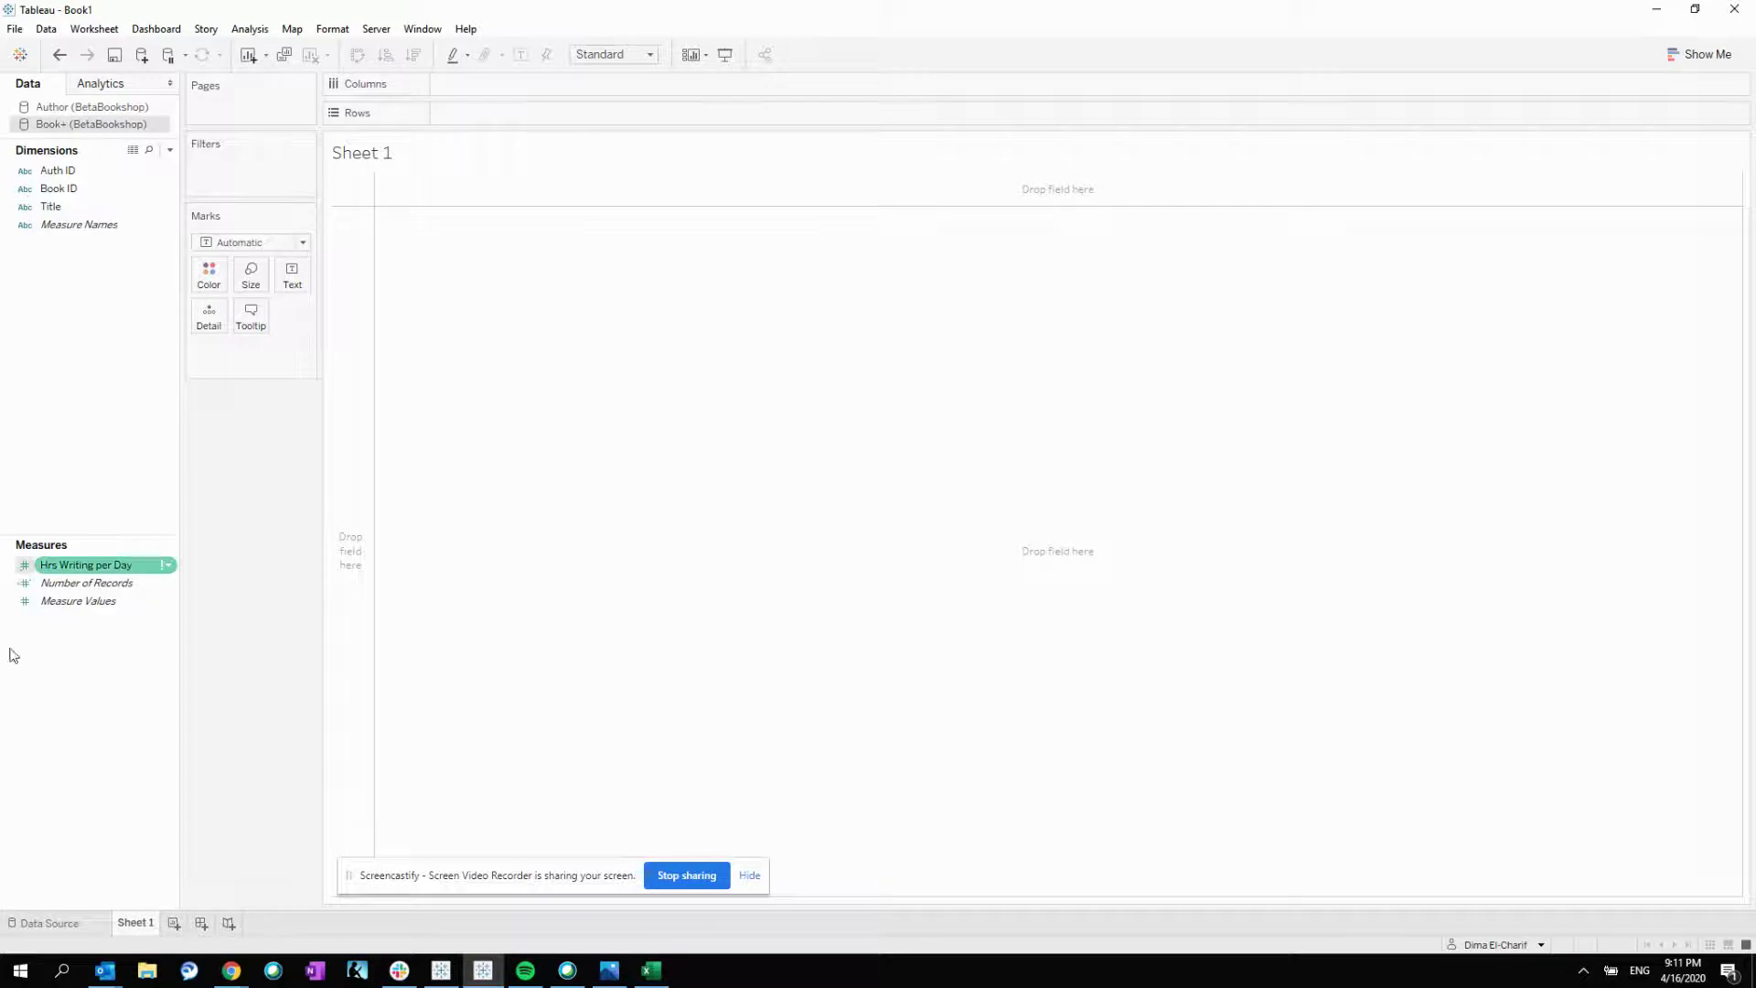
{"action": "left_click", "coordinate": [43, 923]}
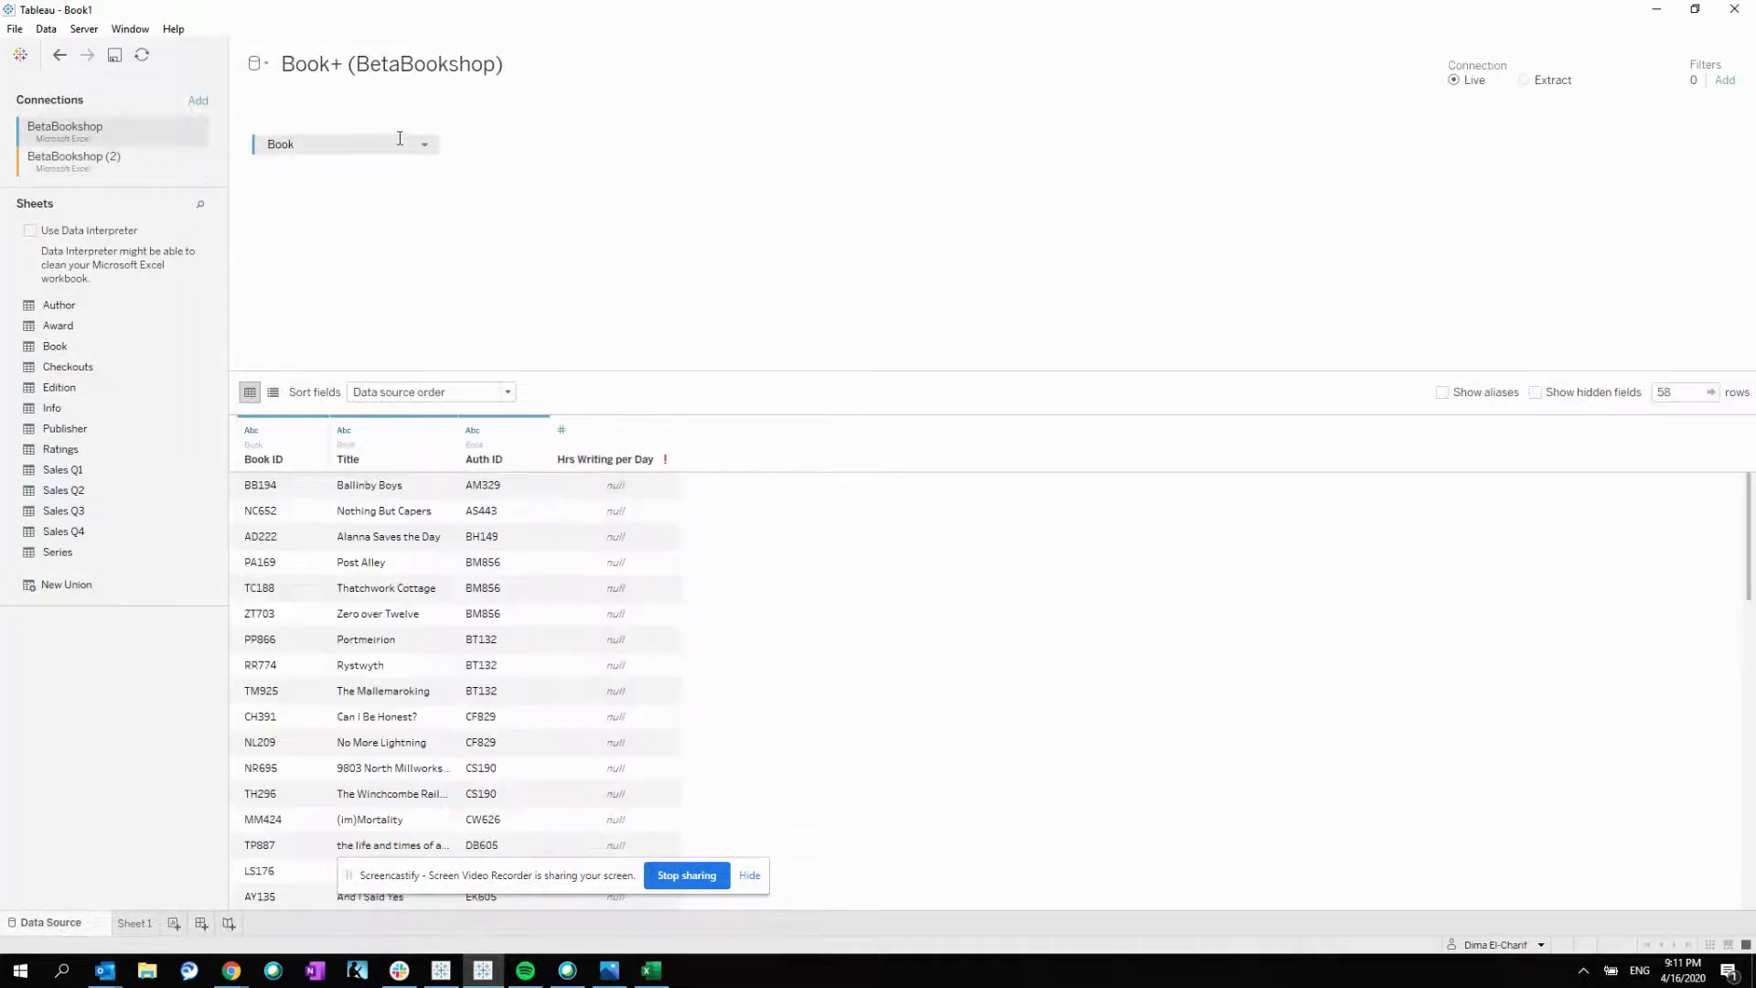
{"action": "left_click", "coordinate": [142, 923]}
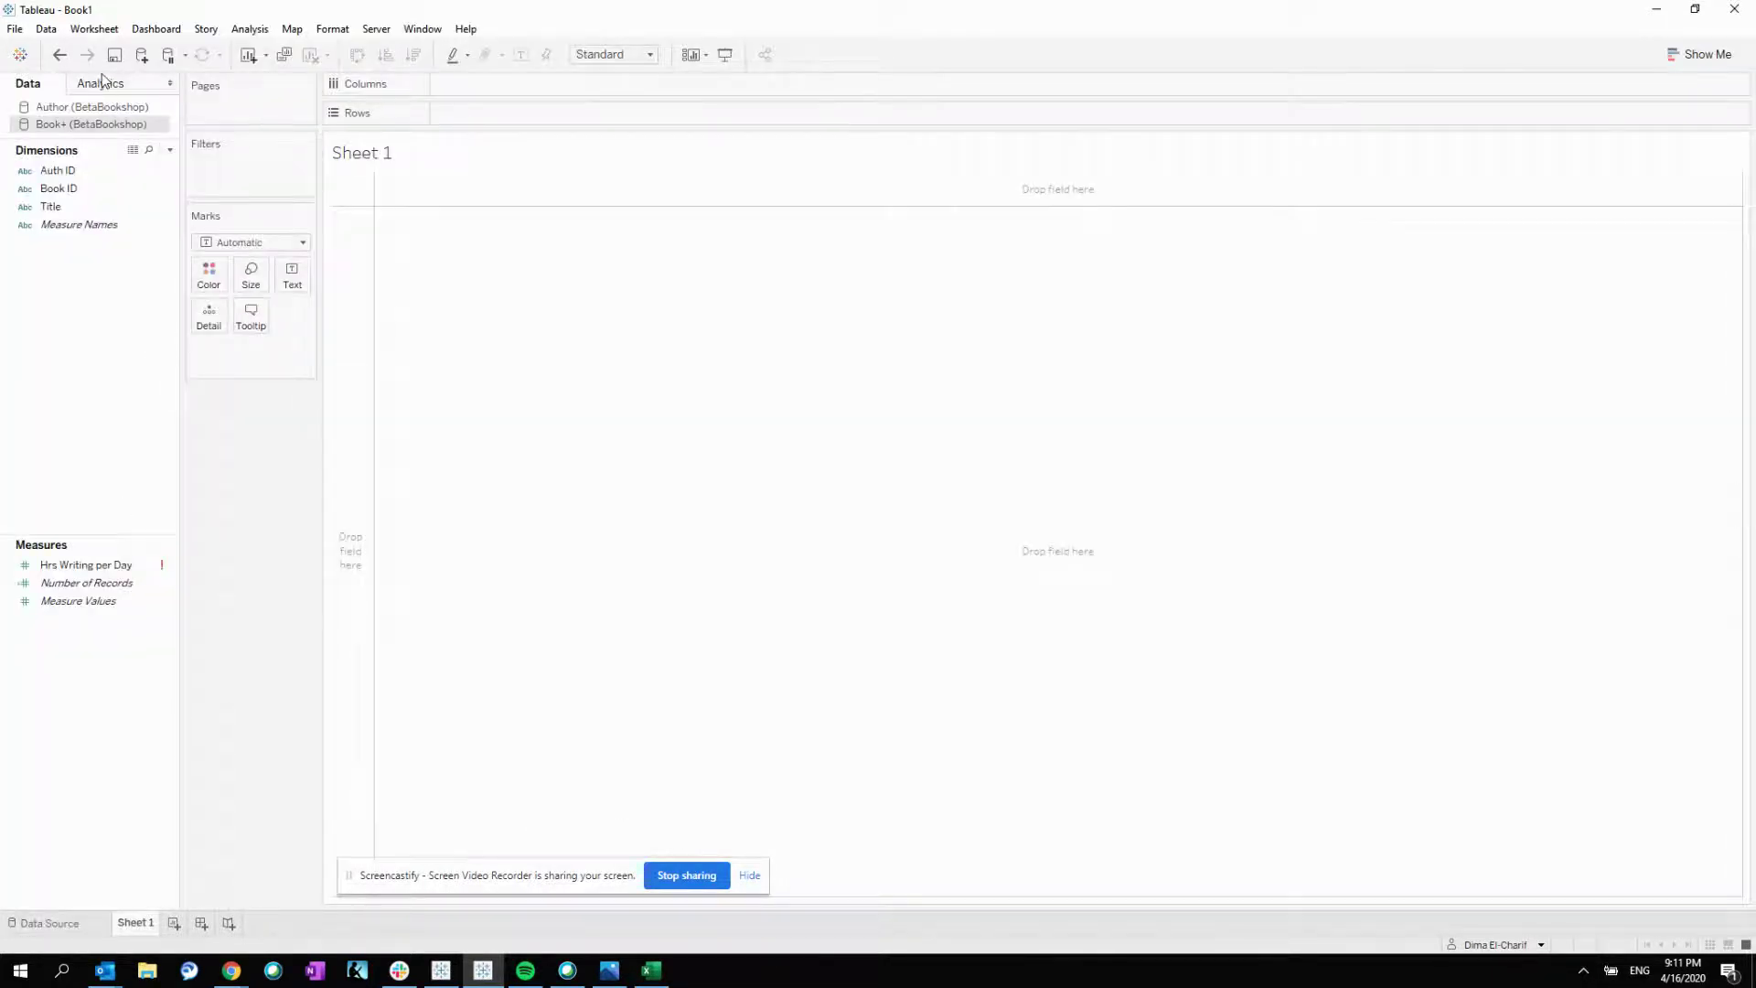
Check the Author data source's contents and plot the sum of its Hrs Writing per Day as a bar on Sheet 1.
{"action": "left_click", "coordinate": [83, 108]}
{"action": "left_click", "coordinate": [60, 931]}
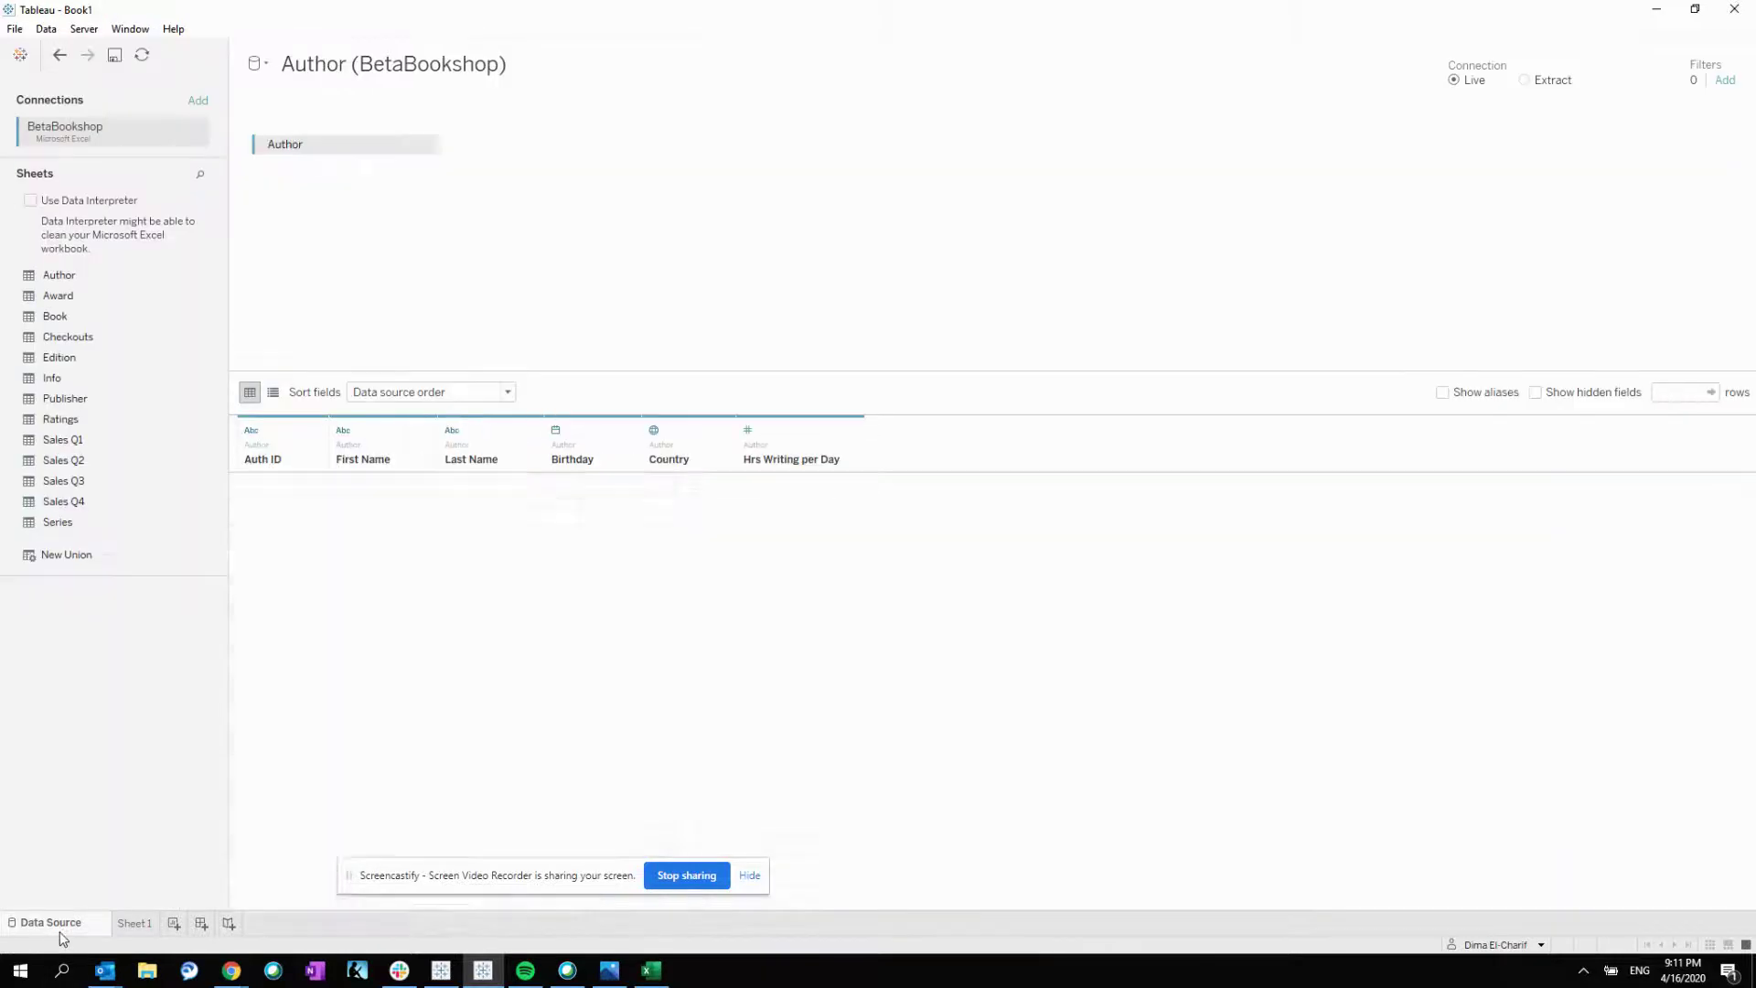
{"action": "left_click", "coordinate": [137, 924]}
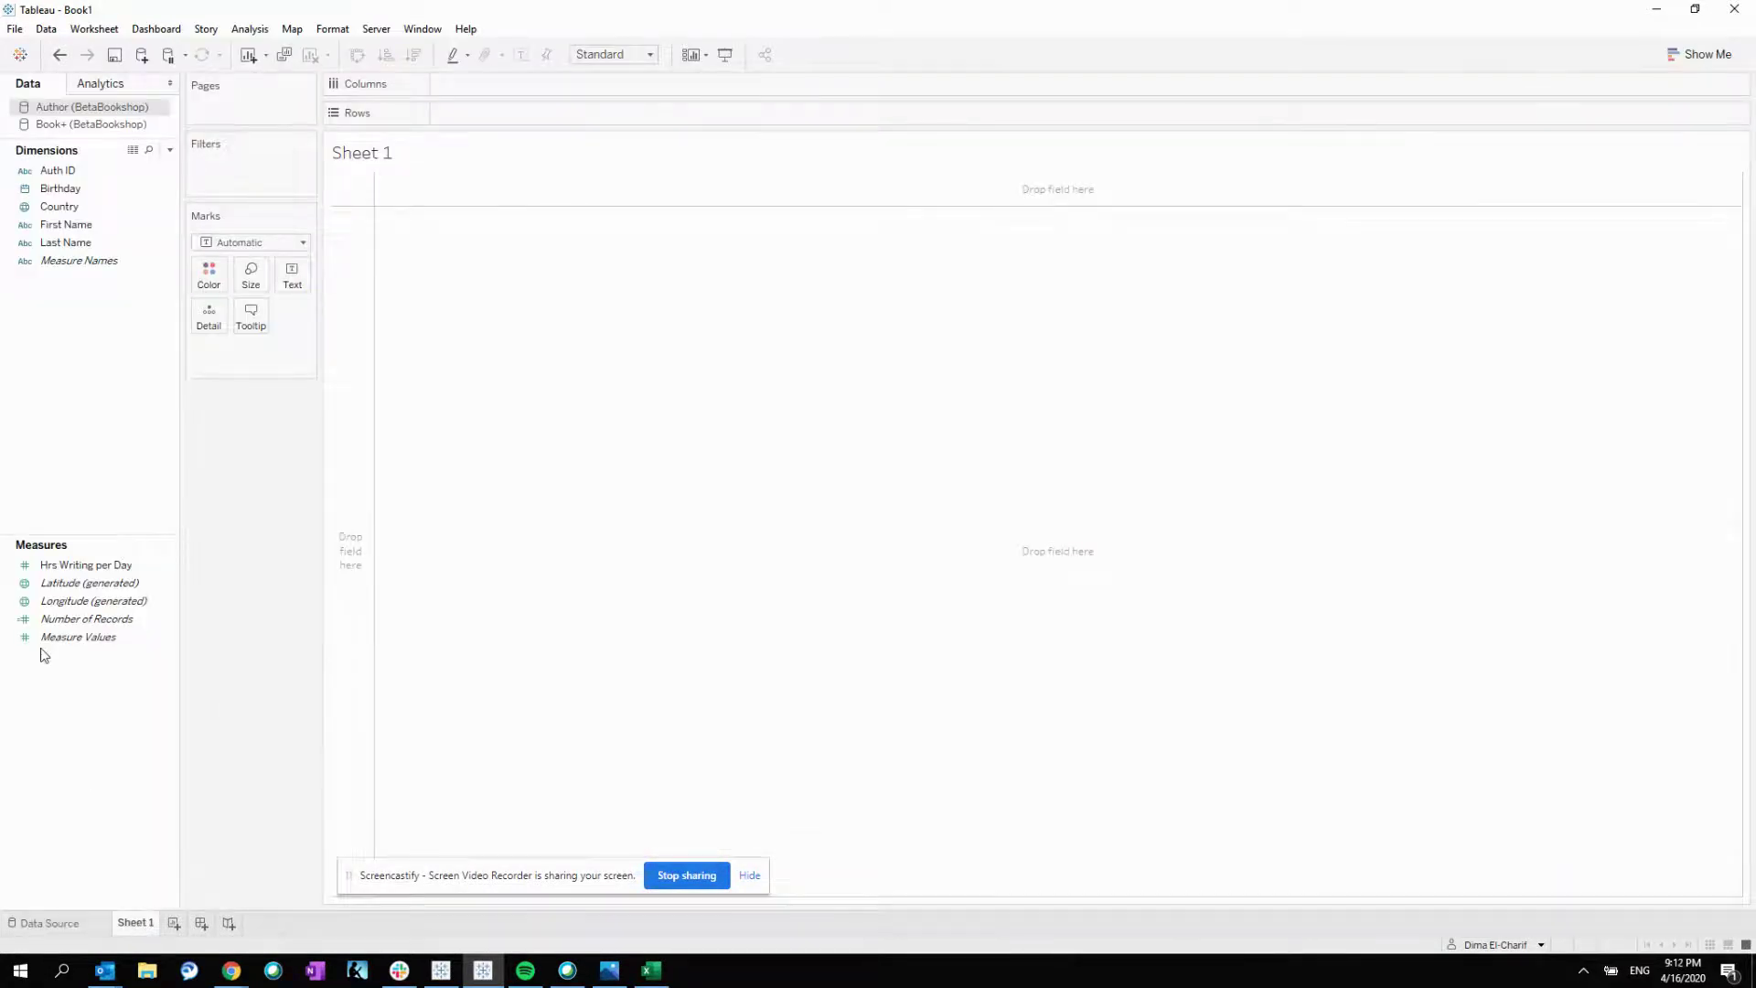
{"action": "double_click", "coordinate": [92, 566]}
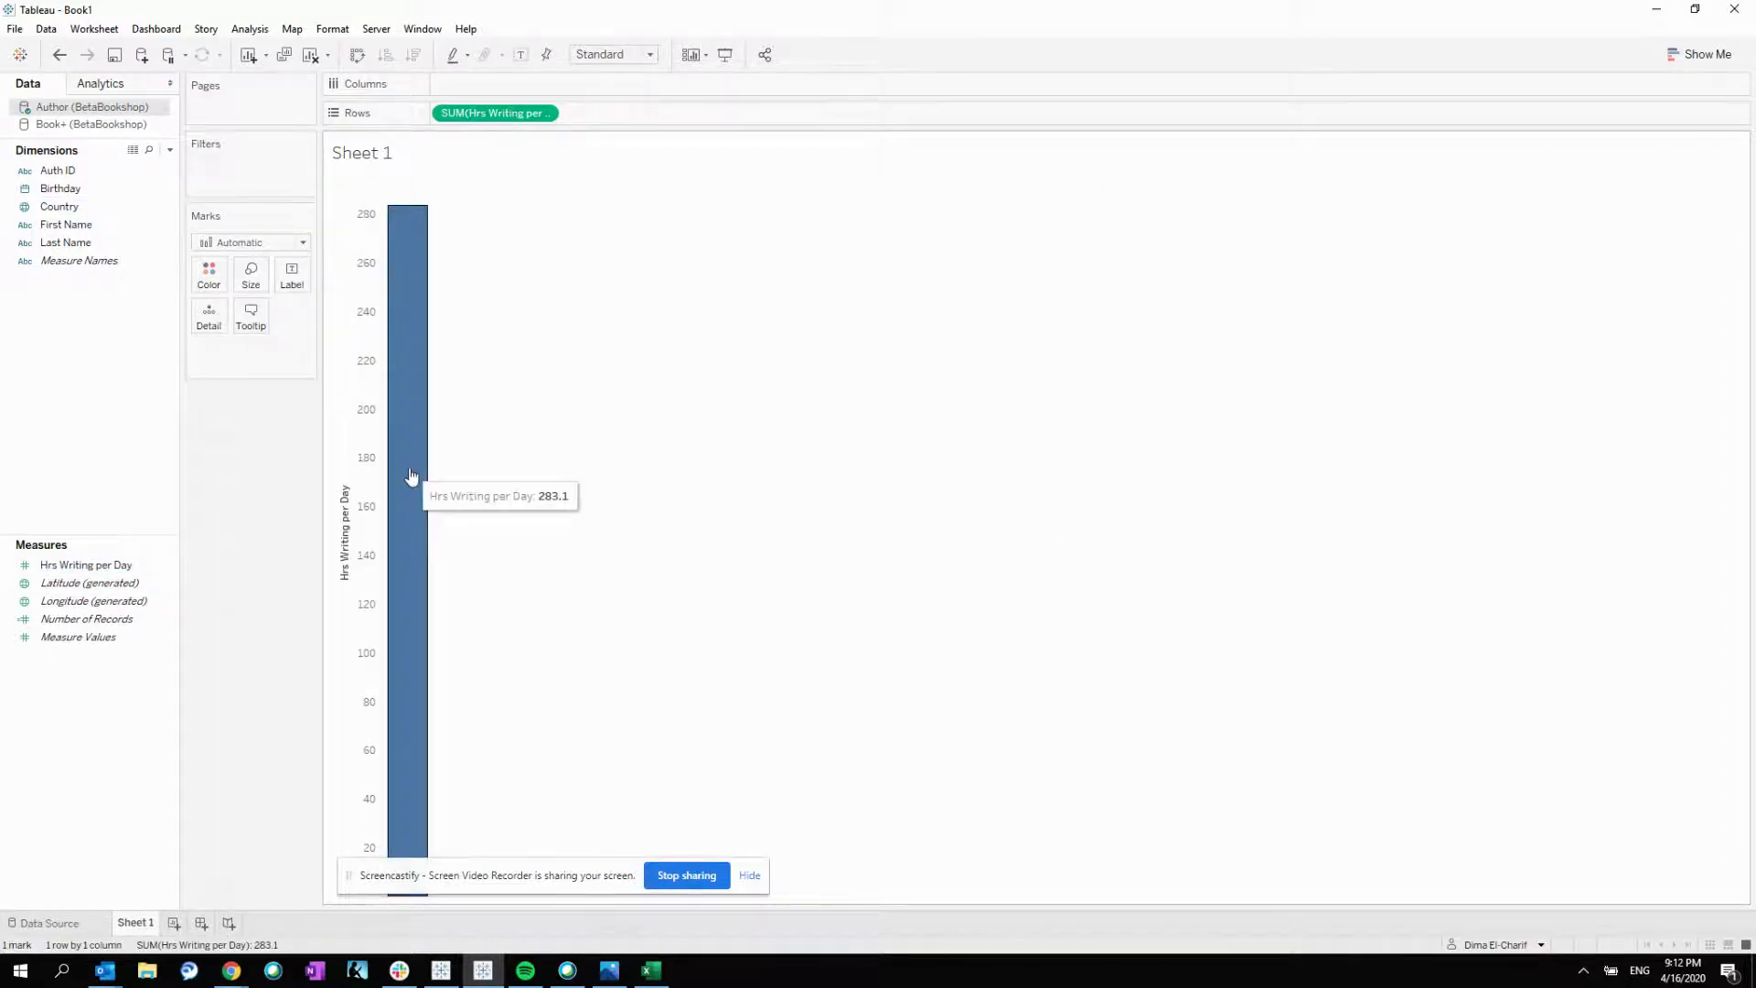
Place the Tableau window beside Excel and compare the bar's total with the Author sheet's sum in cell F43.
{"action": "left_click_drag", "start_coordinate": [809, 7], "coordinate": [1753, 471]}
{"action": "scroll", "coordinate": [399, 761], "scroll_direction": "down", "scroll_amount": 10}
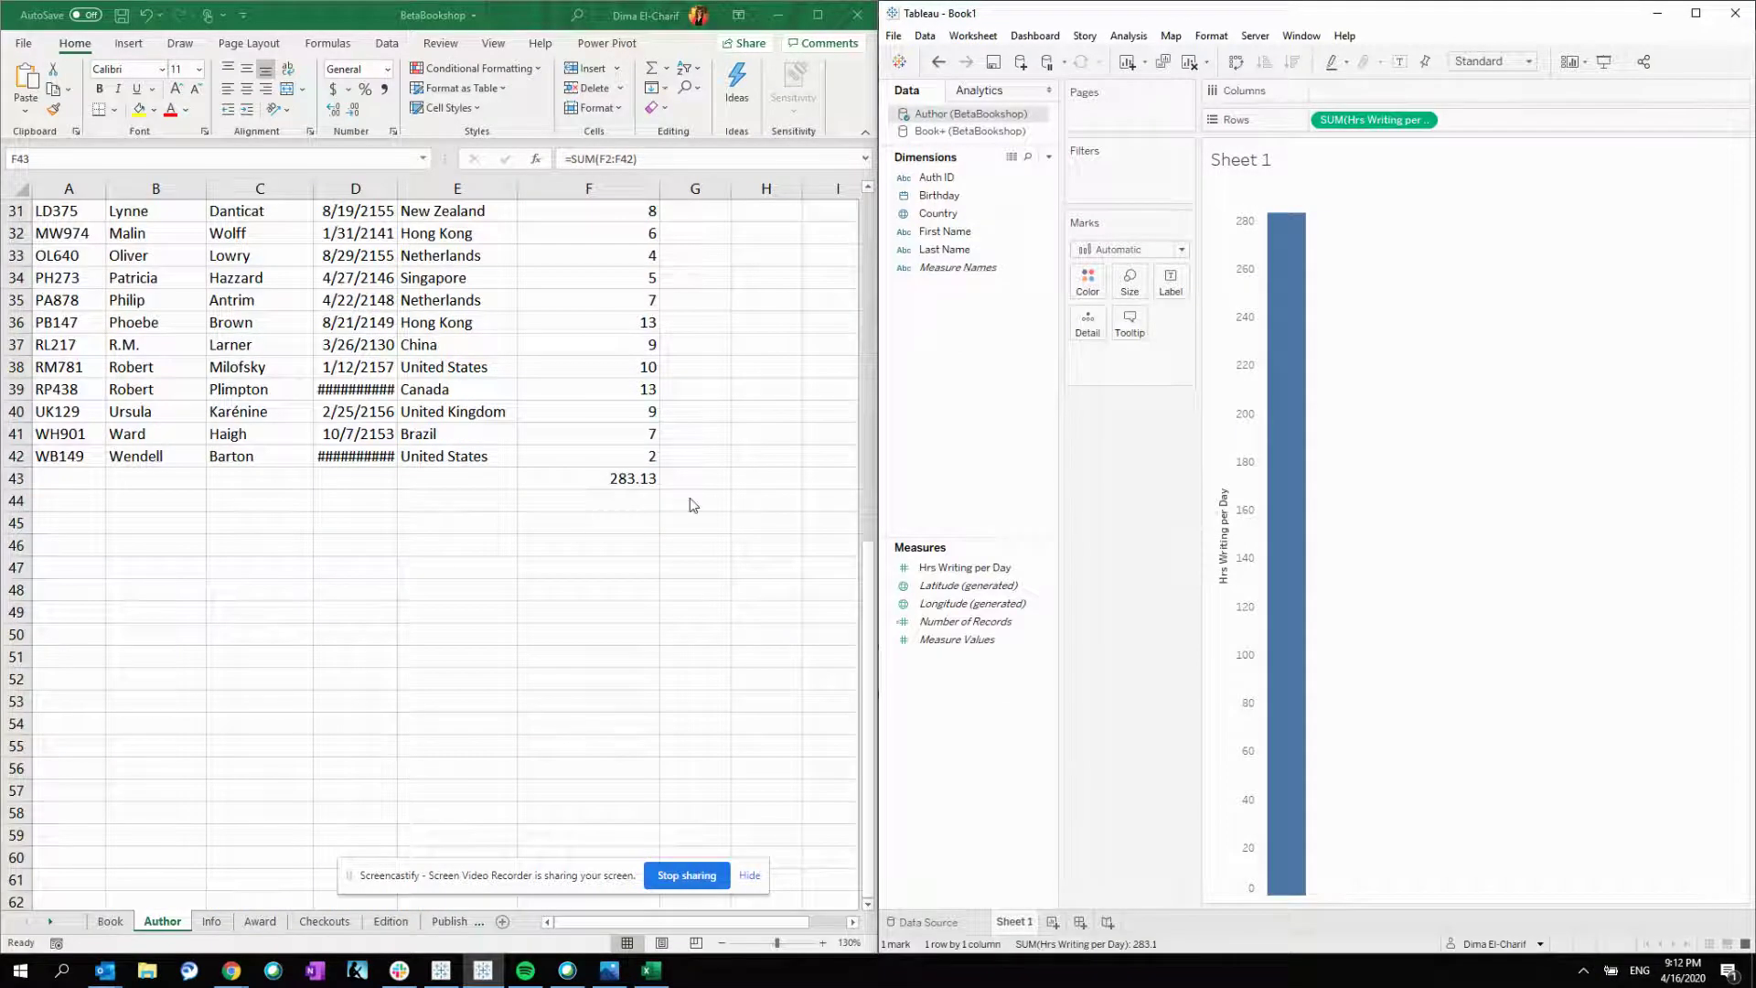
{"action": "left_click", "coordinate": [638, 477]}
{"action": "mouse_move", "coordinate": [1289, 462]}
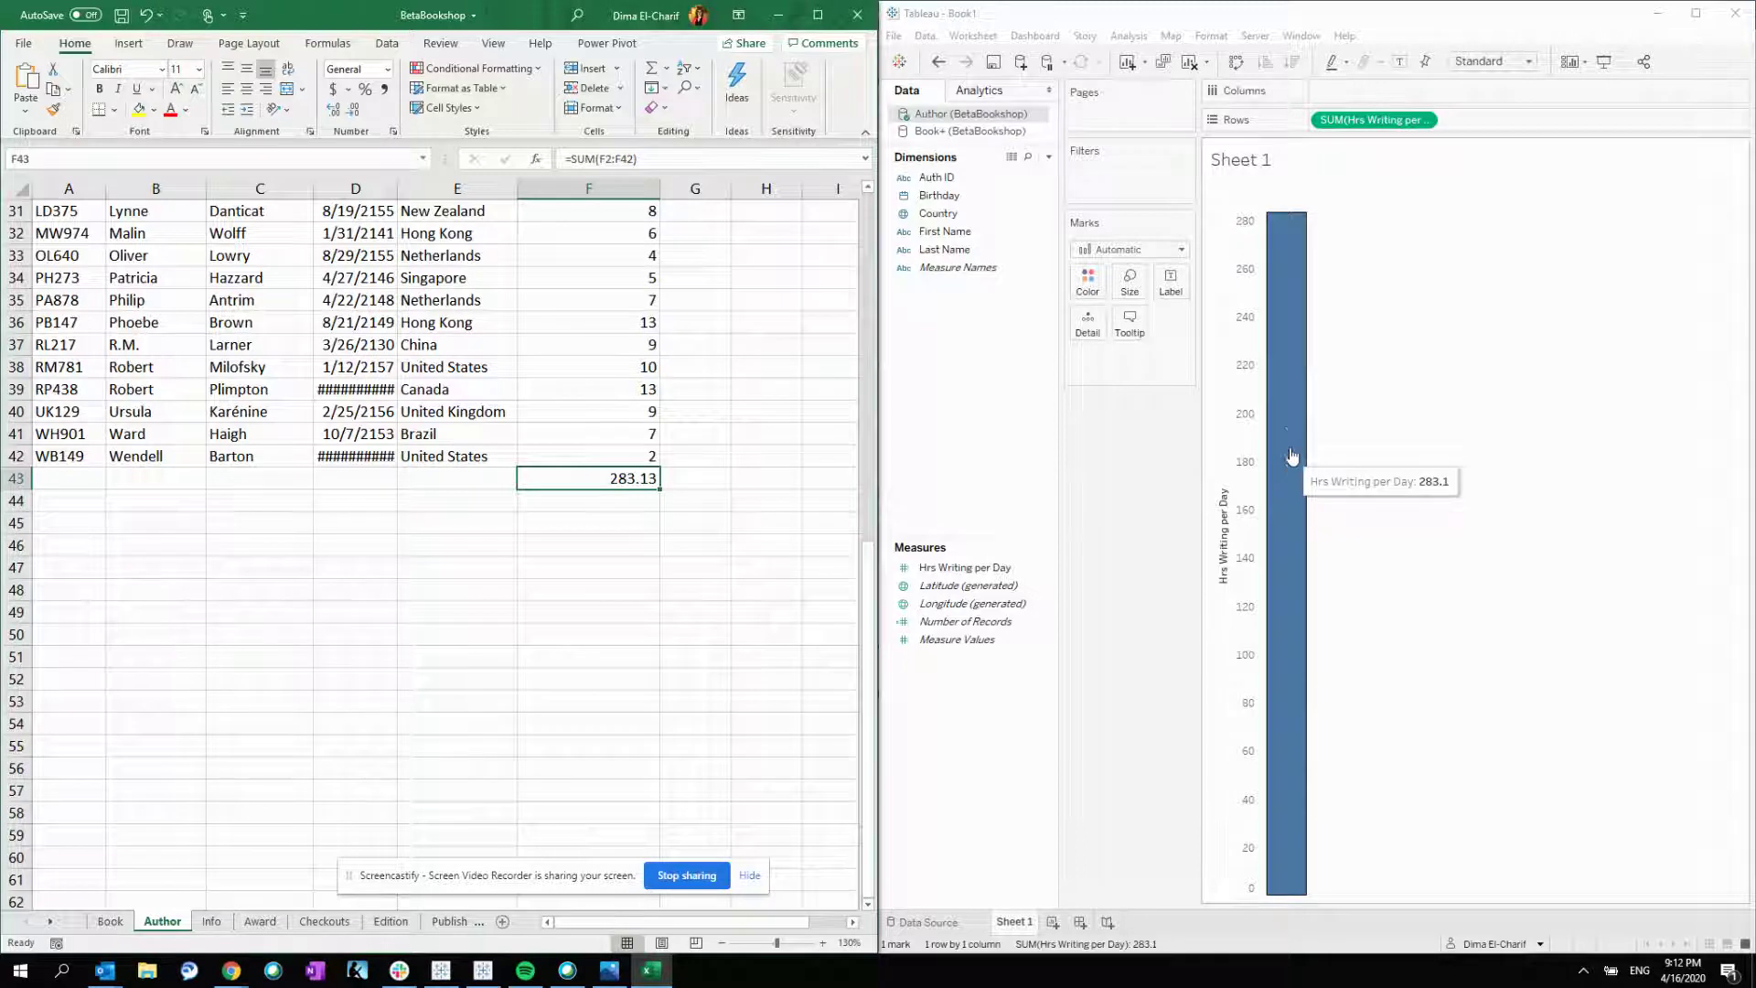
Blend Book+ with the Author source through the Auth ID link and break the bar down by Book+'s Auth ID in columns.
{"action": "left_click", "coordinate": [979, 134]}
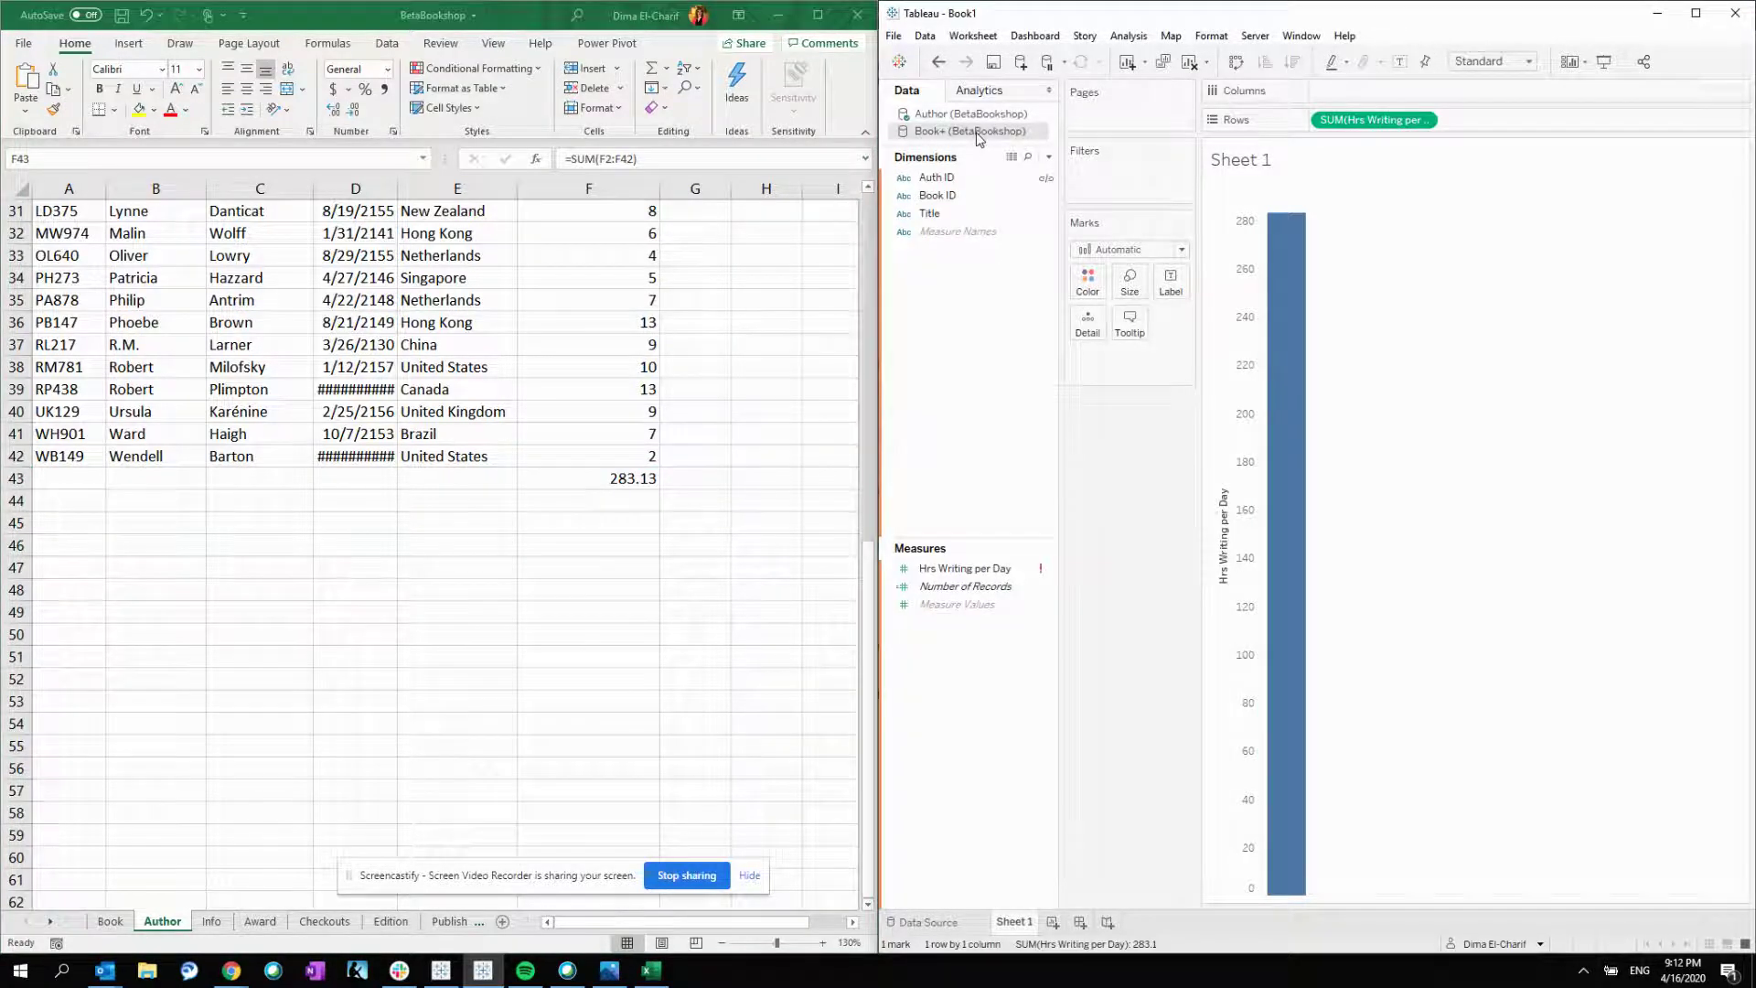
{"action": "left_click", "coordinate": [1048, 179]}
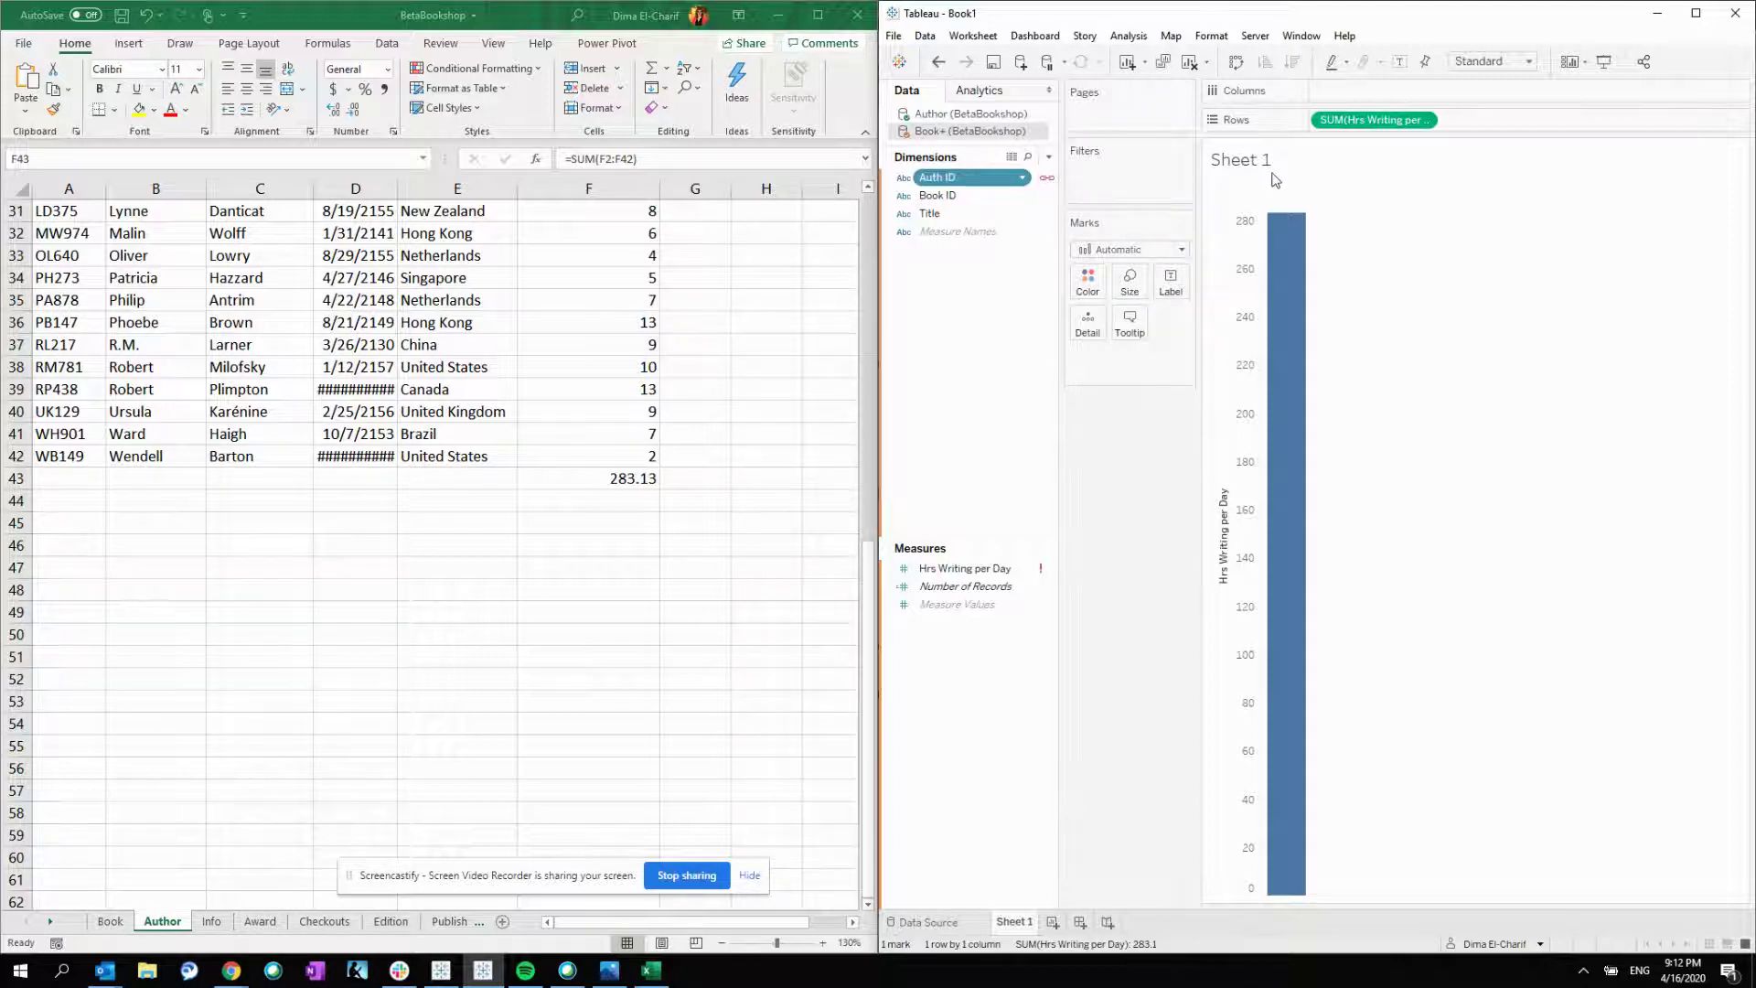
{"action": "left_click_drag", "start_coordinate": [1276, 180], "coordinate": [1280, 188]}
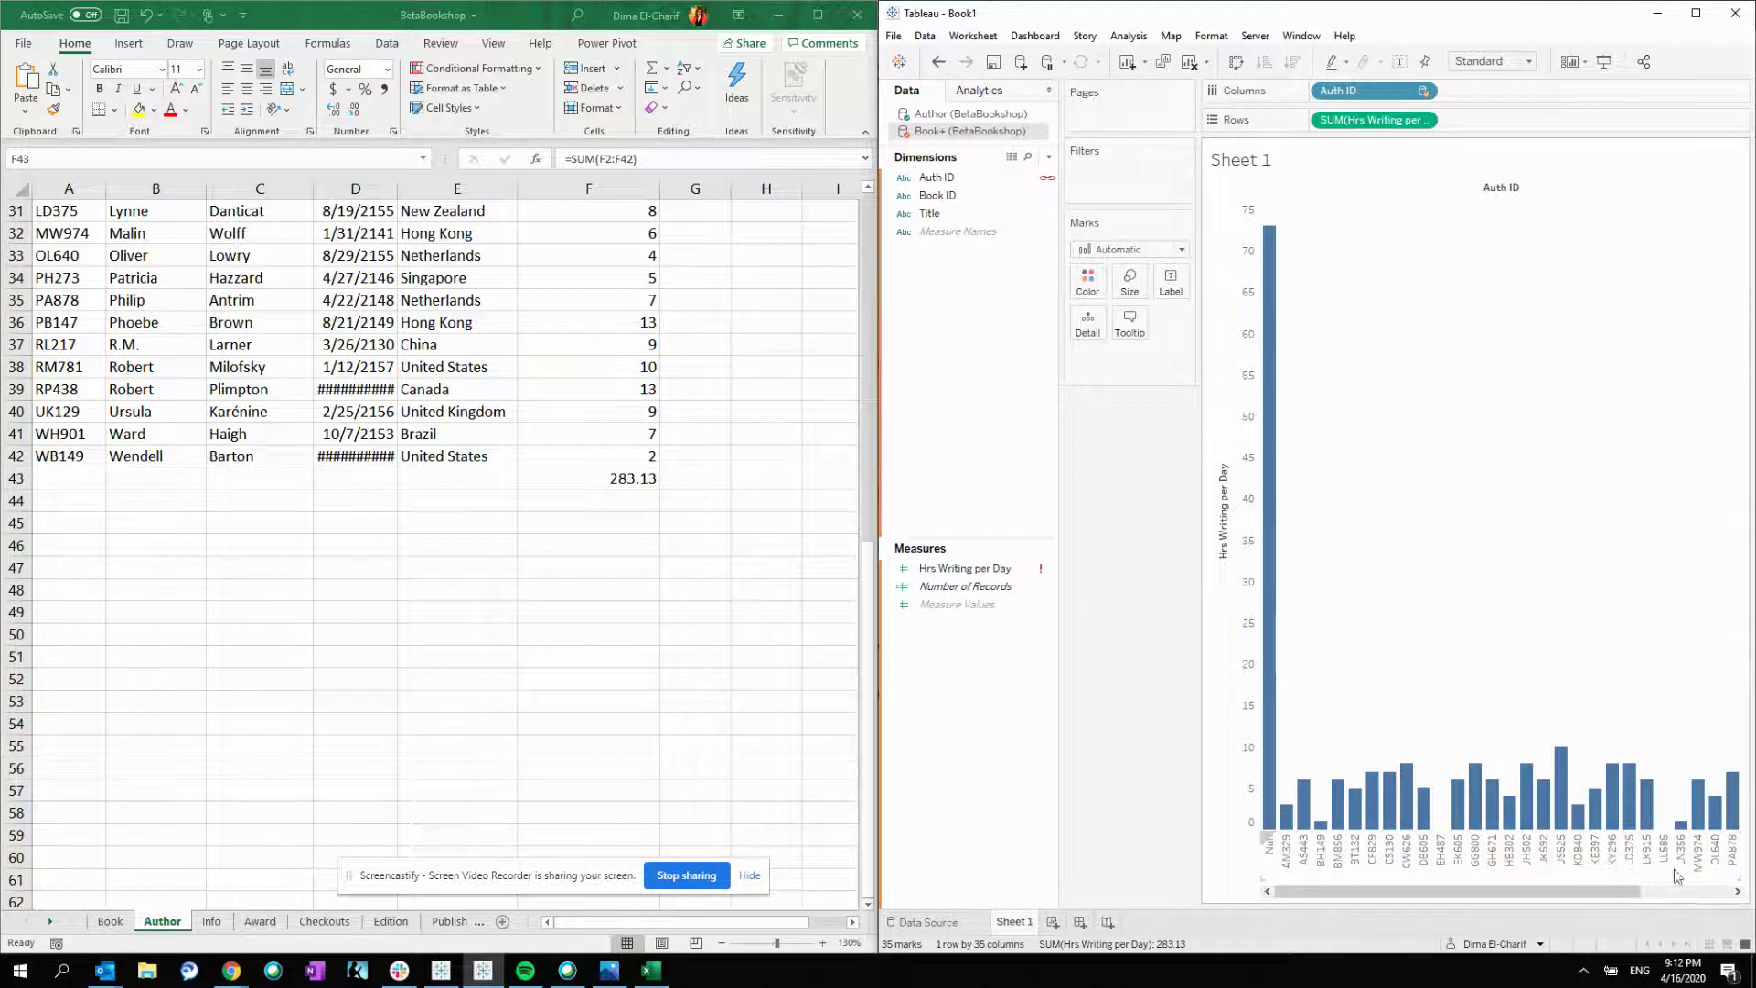
{"action": "mouse_move", "coordinate": [1273, 717]}
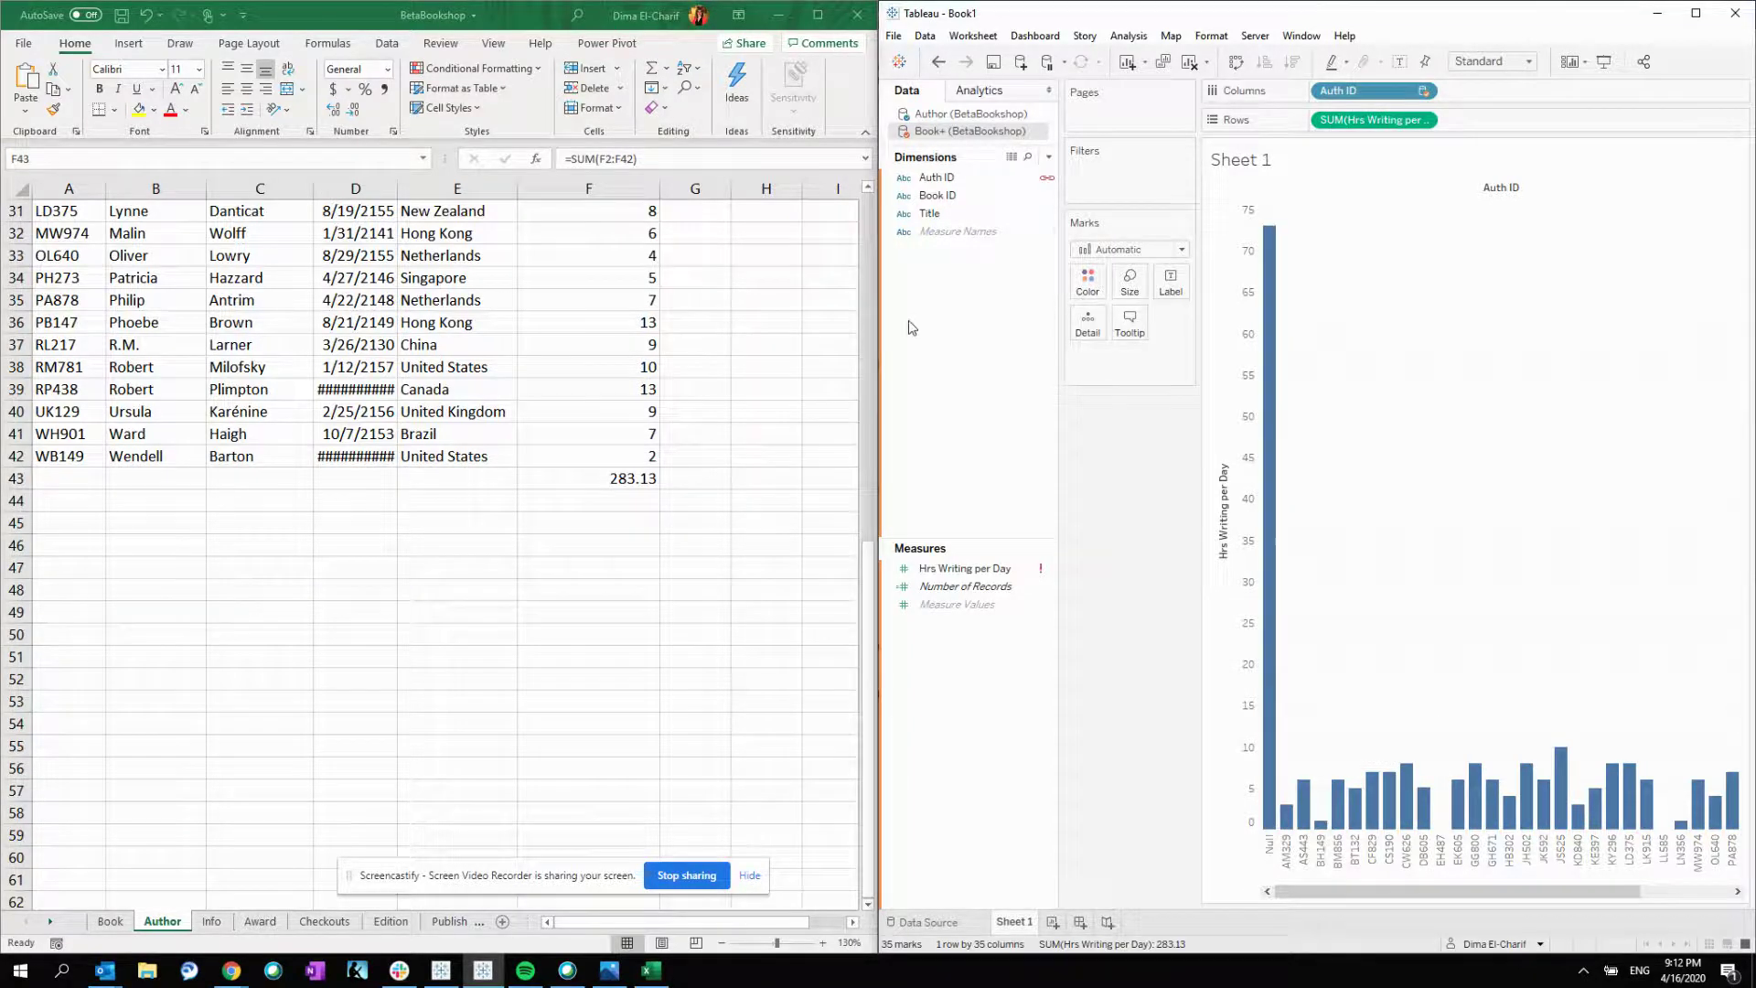
{"action": "left_click", "coordinate": [958, 214]}
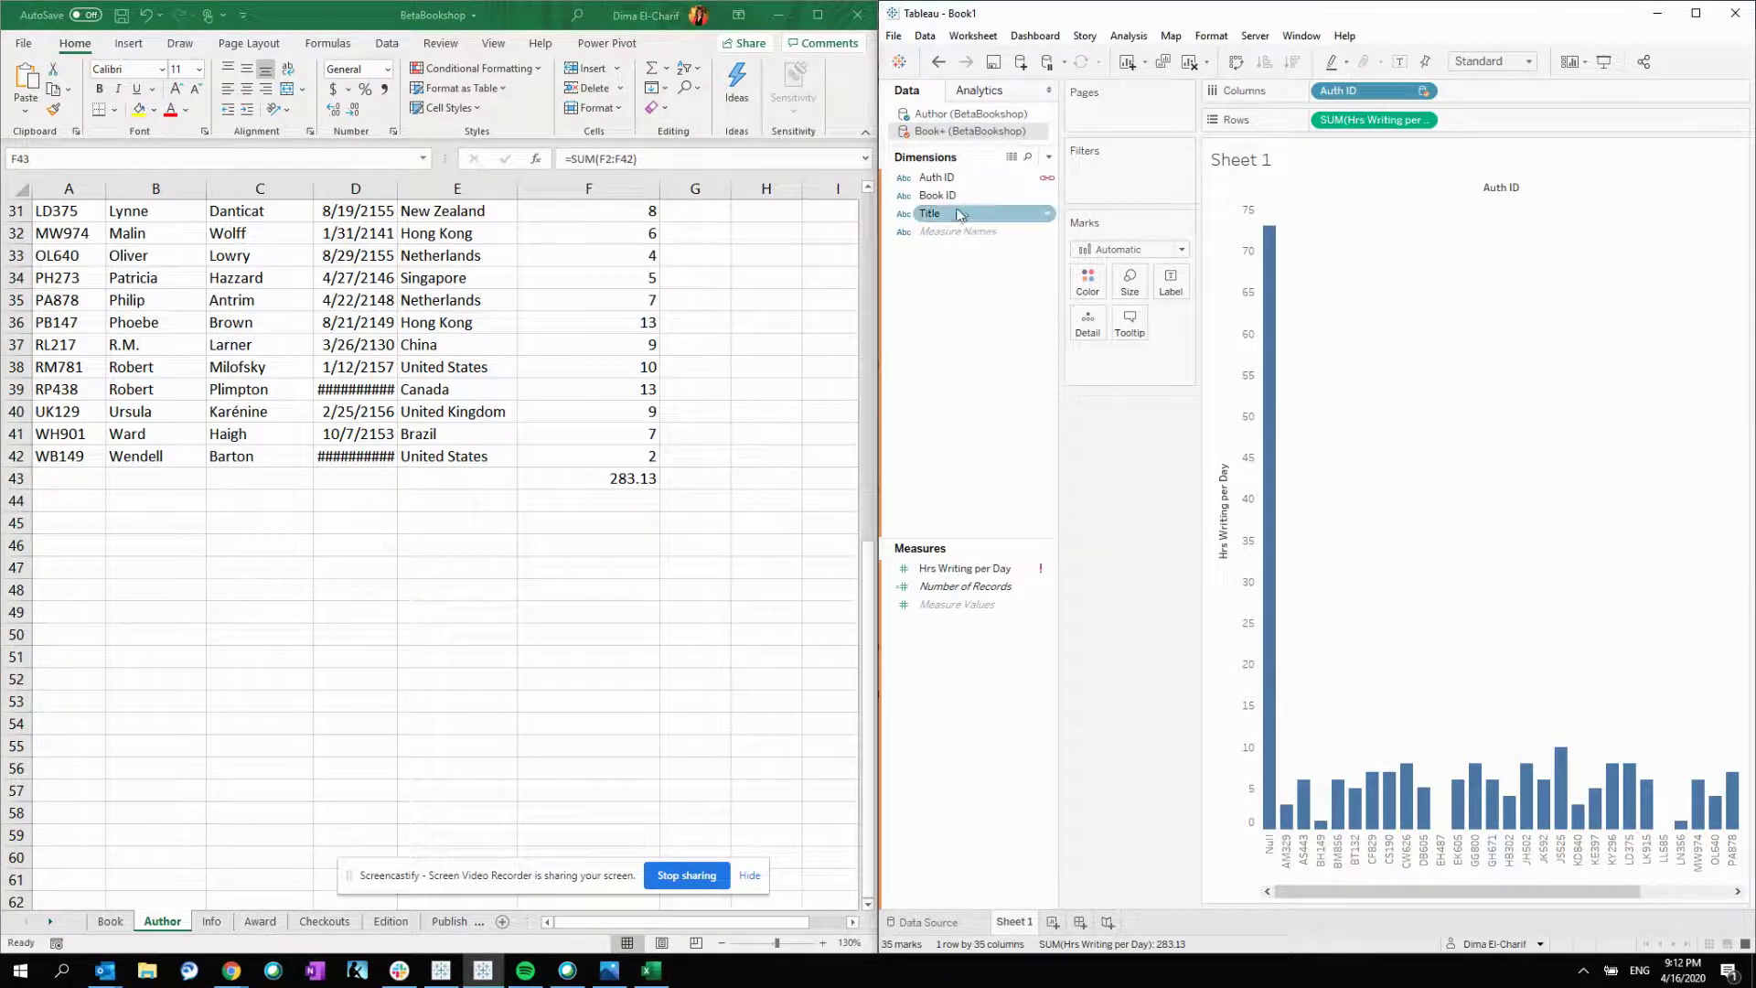
{"action": "left_click", "coordinate": [939, 179]}
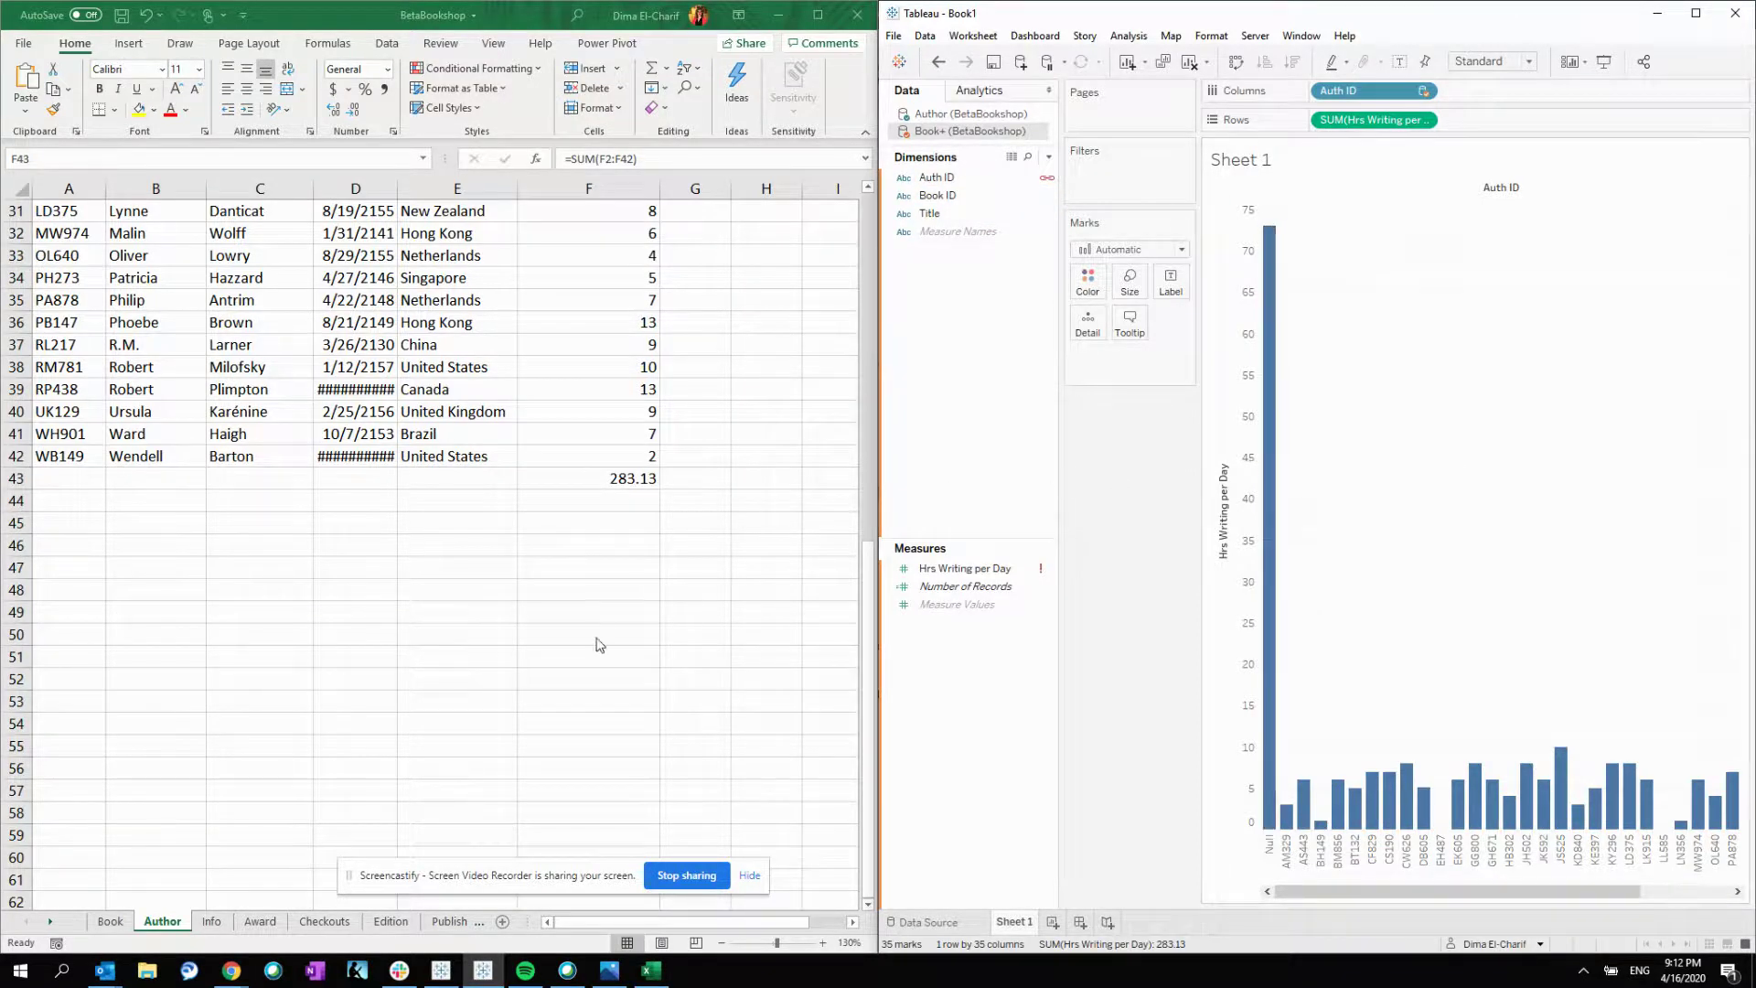
{"action": "mouse_move", "coordinate": [446, 972]}
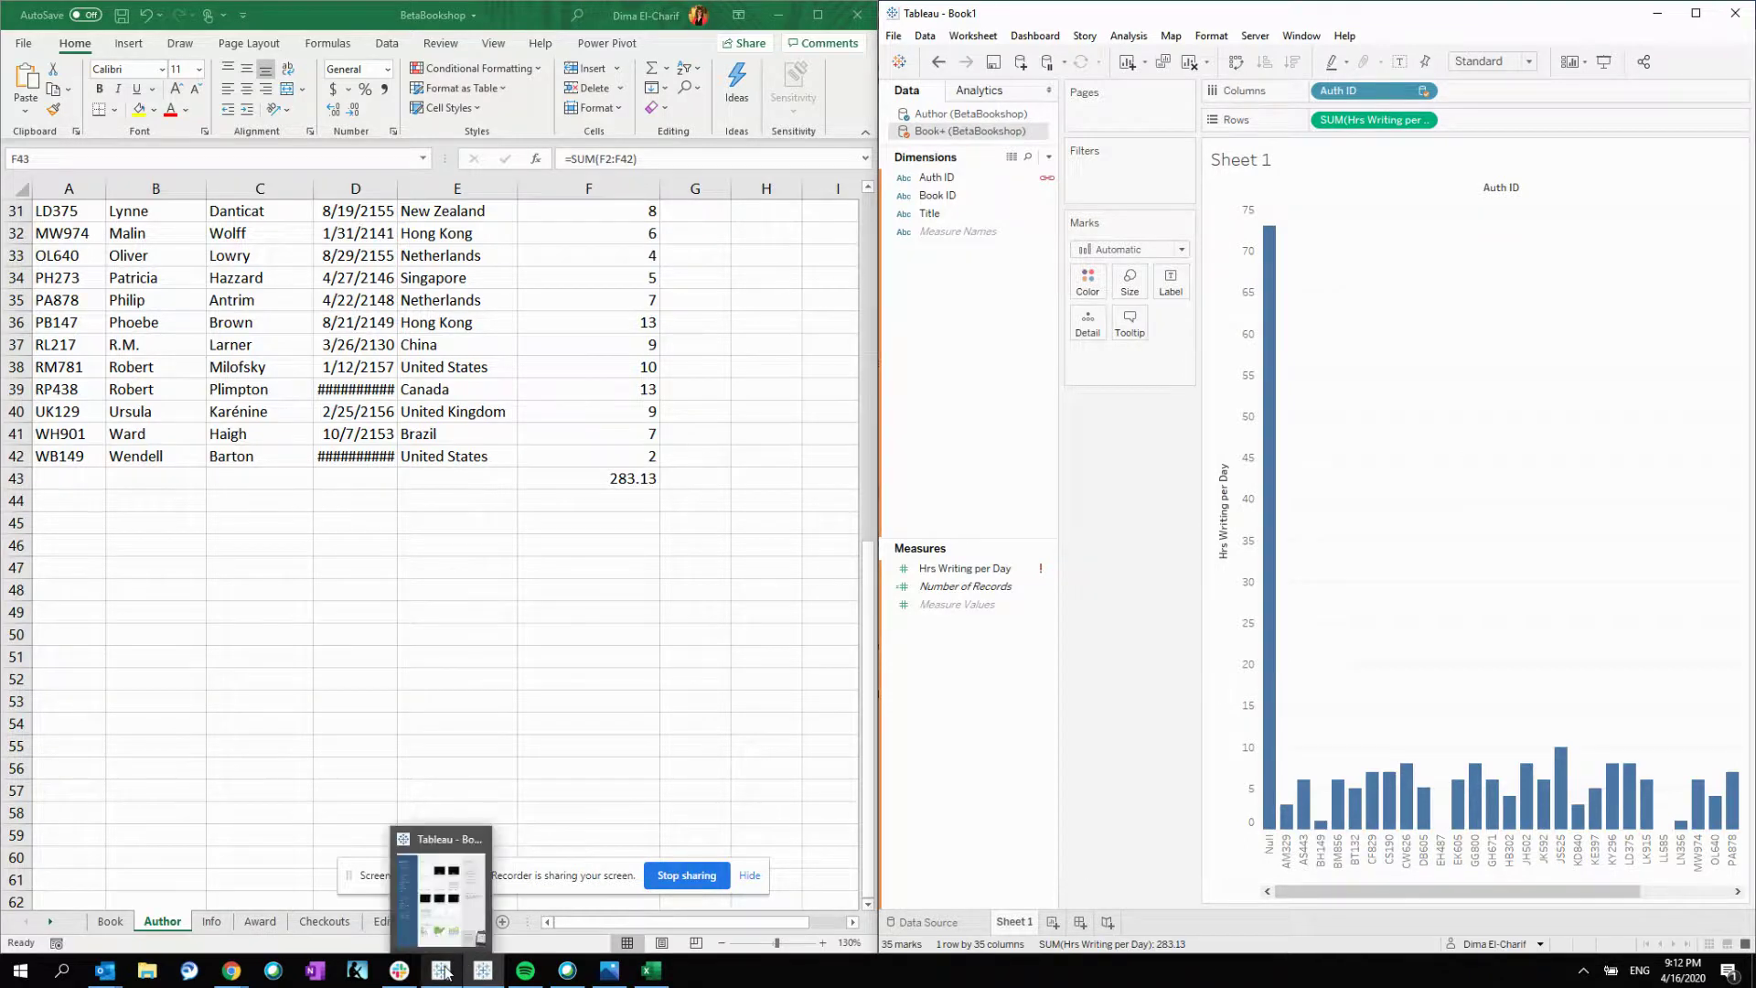